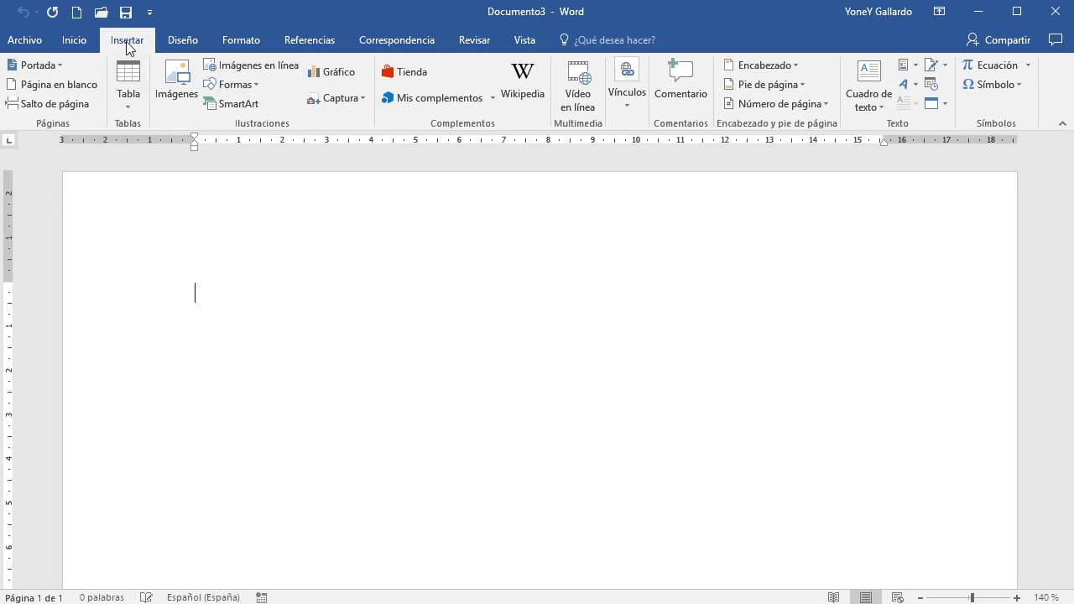
Collapse the ribbon and pin it open again with the Insertar commands showing.
left_click(1060, 125)
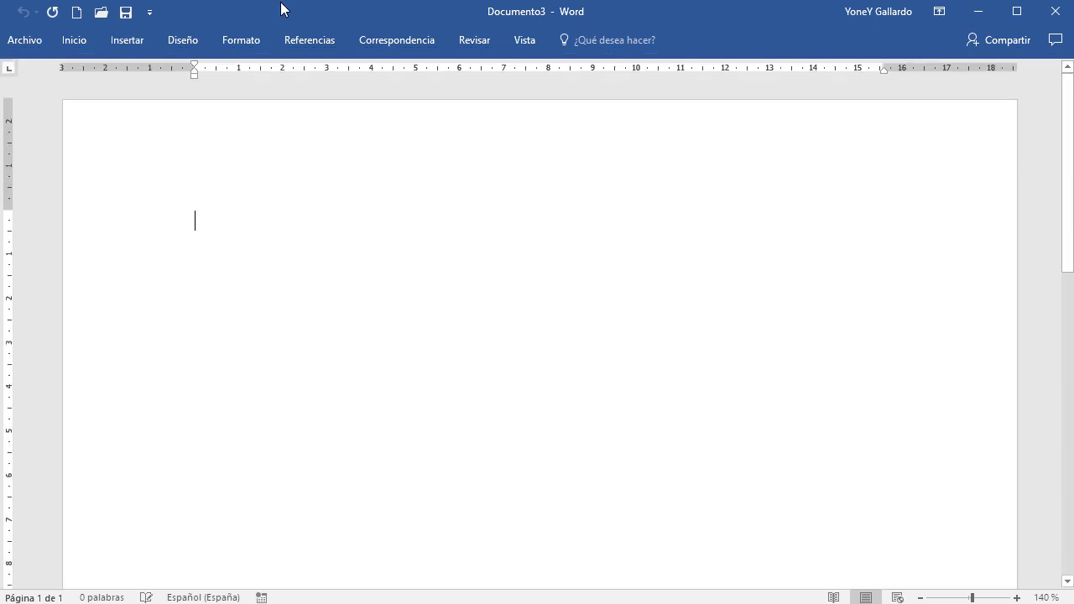
left_click(125, 49)
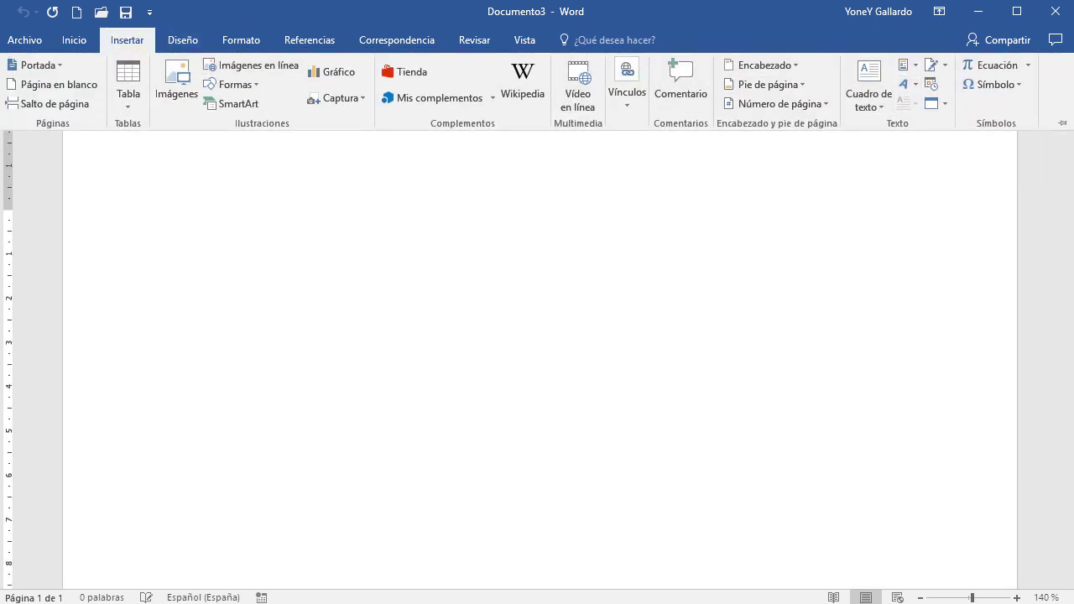
left_click(1063, 125)
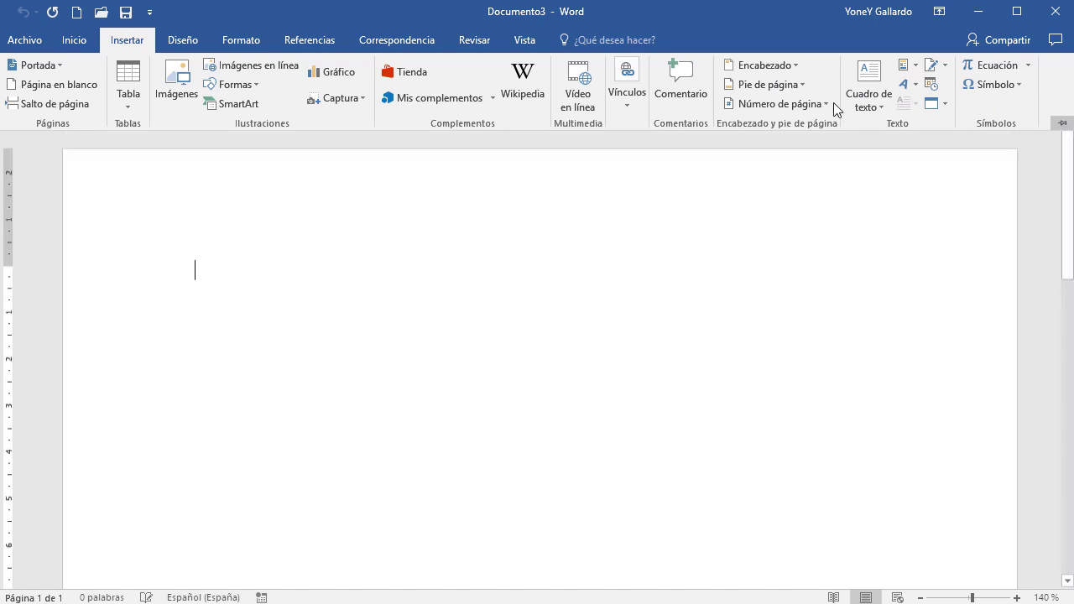
Draw a trapezoid about 7.26 cm wide and 2.86 cm high on the page and delete it.
left_click(235, 85)
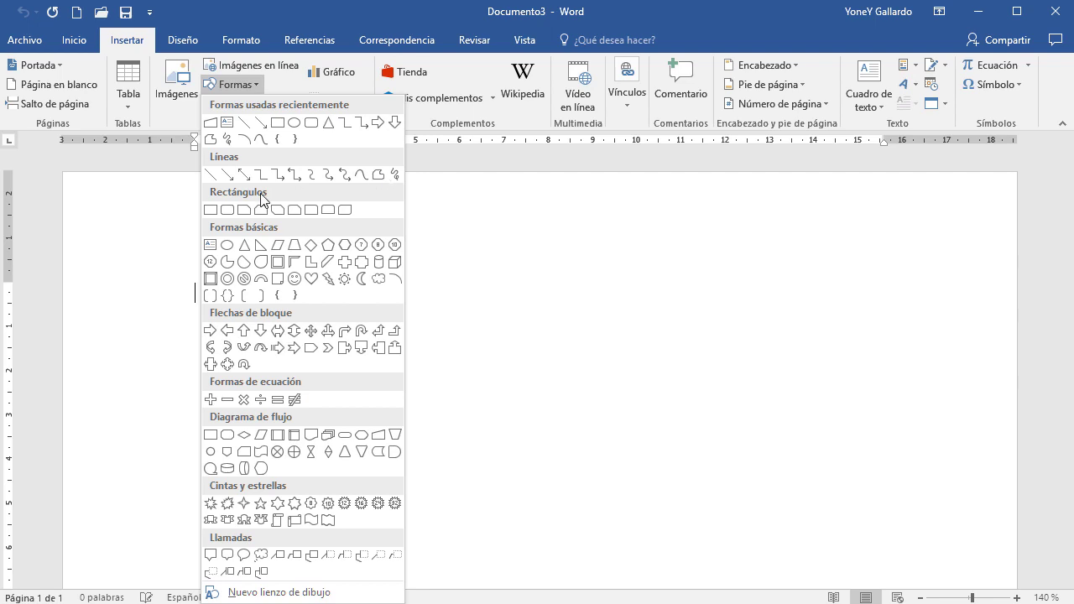
left_click(297, 249)
mouse_move(287, 290)
left_mouse_down()
mouse_move(552, 443)
mouse_move(608, 417)
left_mouse_up()
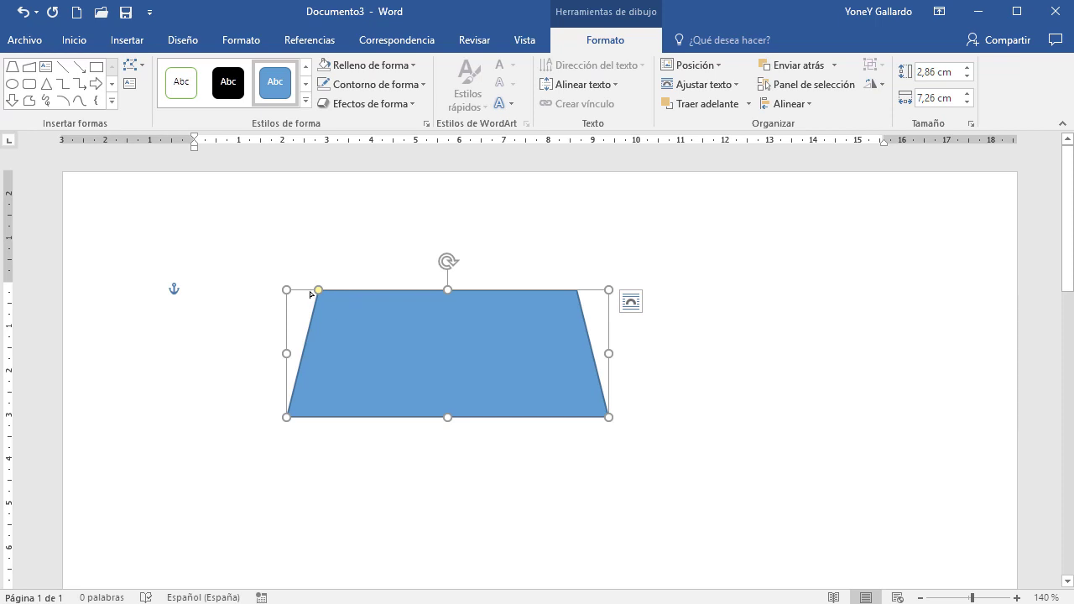
key("Delete")
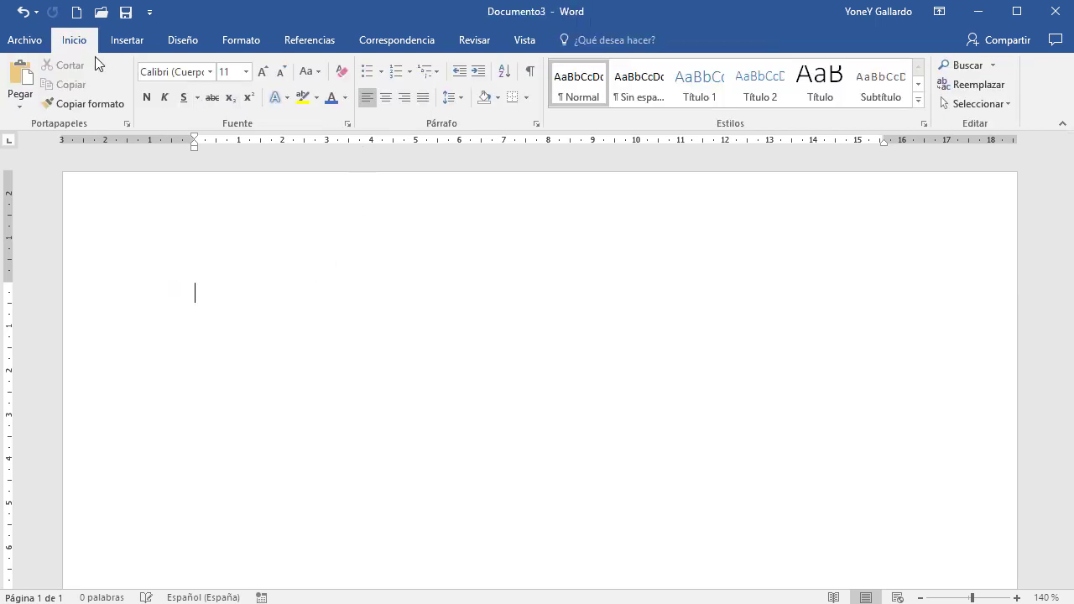
Draw a closed irregular freeform shape about 9.78 cm wide and 3.65 cm high, and delete it.
left_click(124, 40)
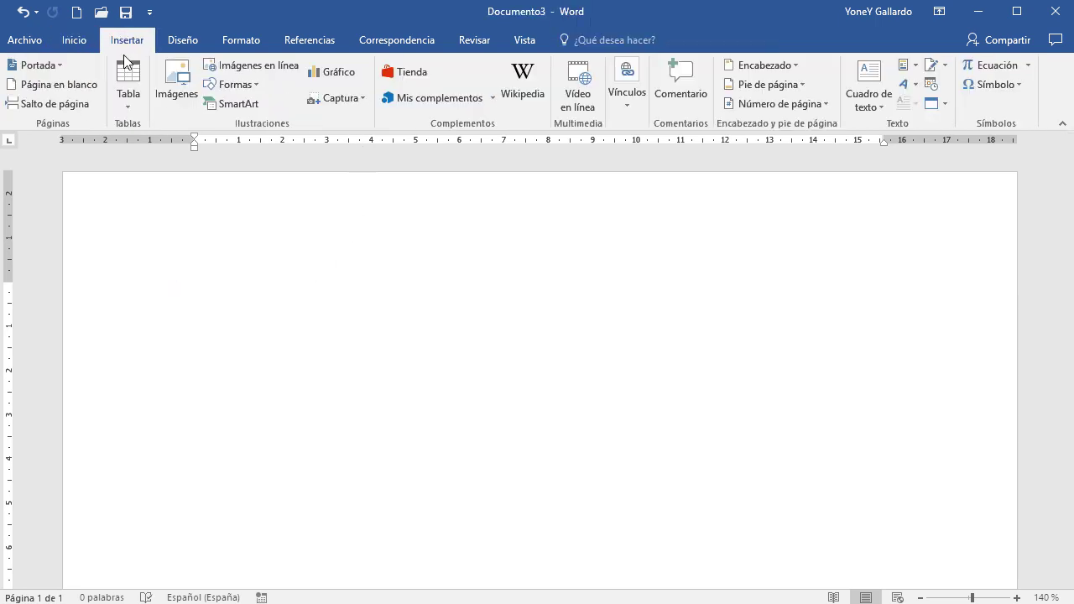
left_click(240, 85)
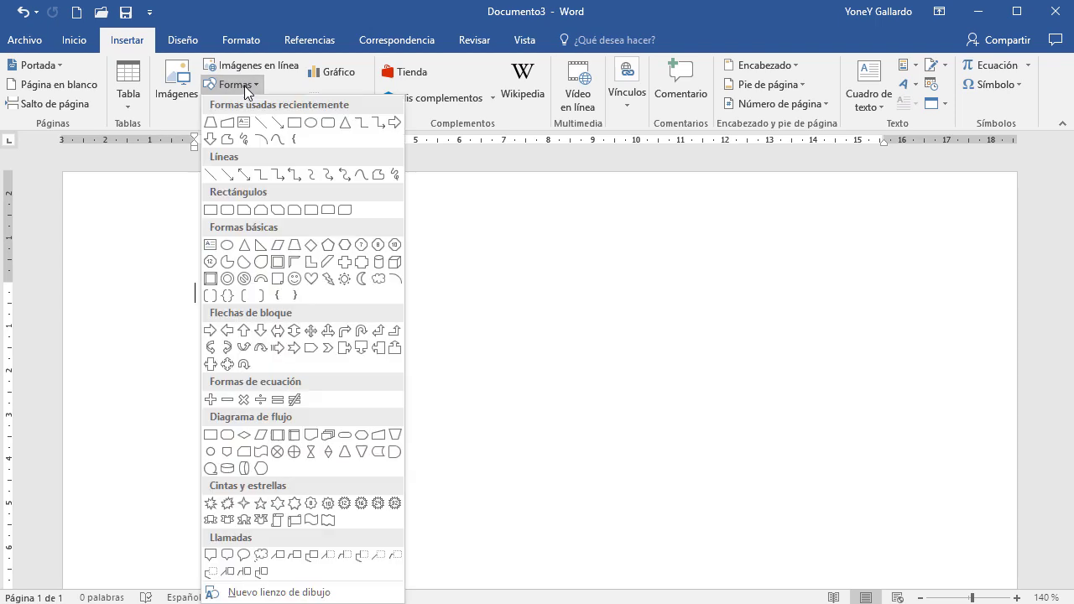
left_click(376, 177)
mouse_move(379, 302)
left_mouse_down()
mouse_move(338, 347)
mouse_move(372, 432)
mouse_move(696, 419)
mouse_move(638, 351)
left_mouse_up()
mouse_move(744, 302)
left_mouse_down()
mouse_move(576, 280)
mouse_move(375, 300)
left_mouse_up()
left_click(375, 299)
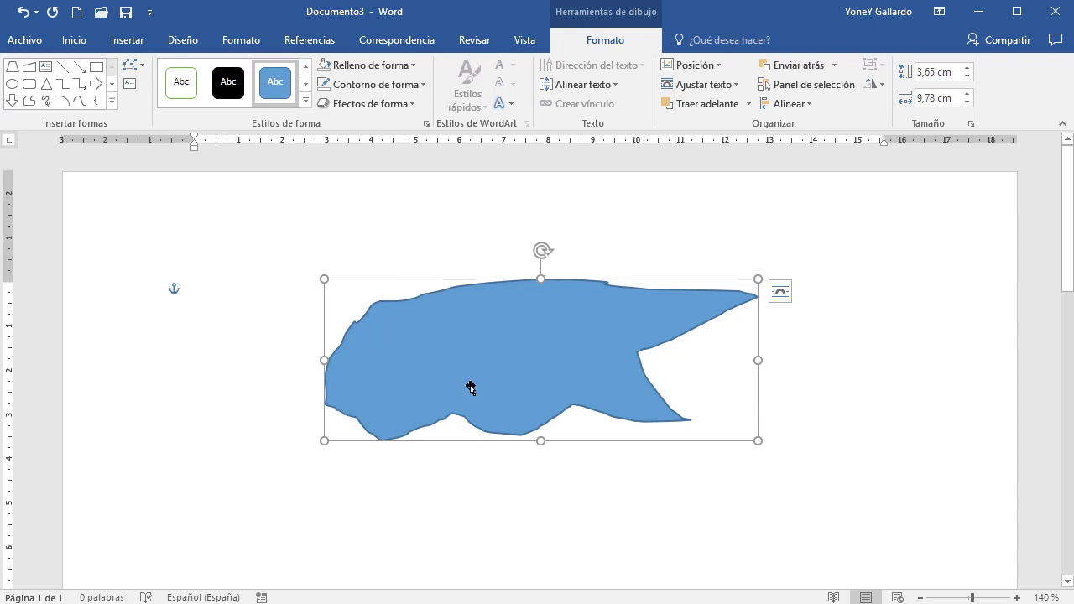
left_click(896, 394)
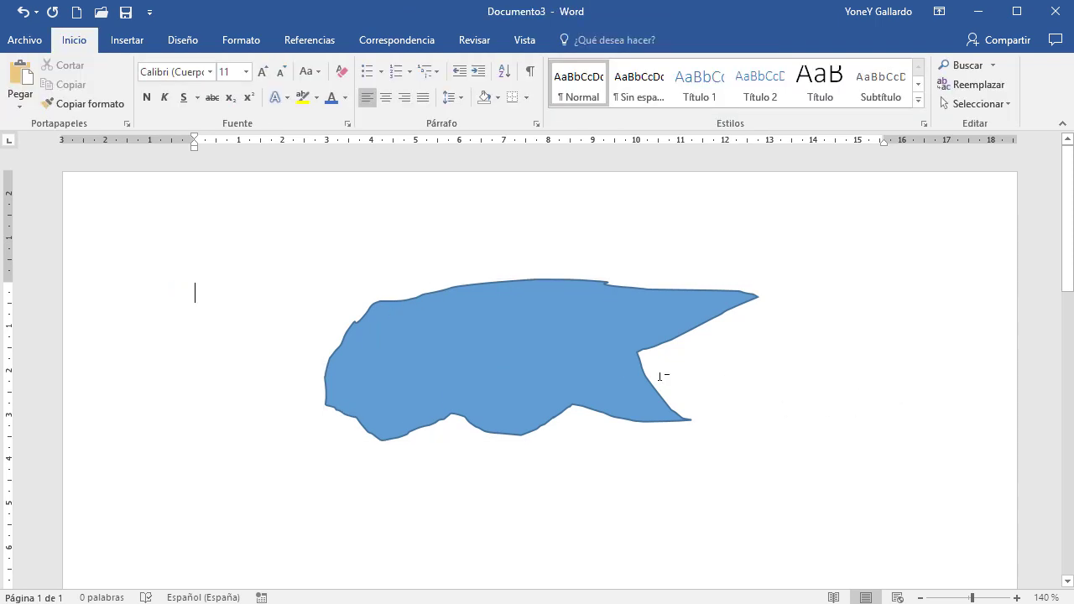
left_click(607, 359)
key("Delete")
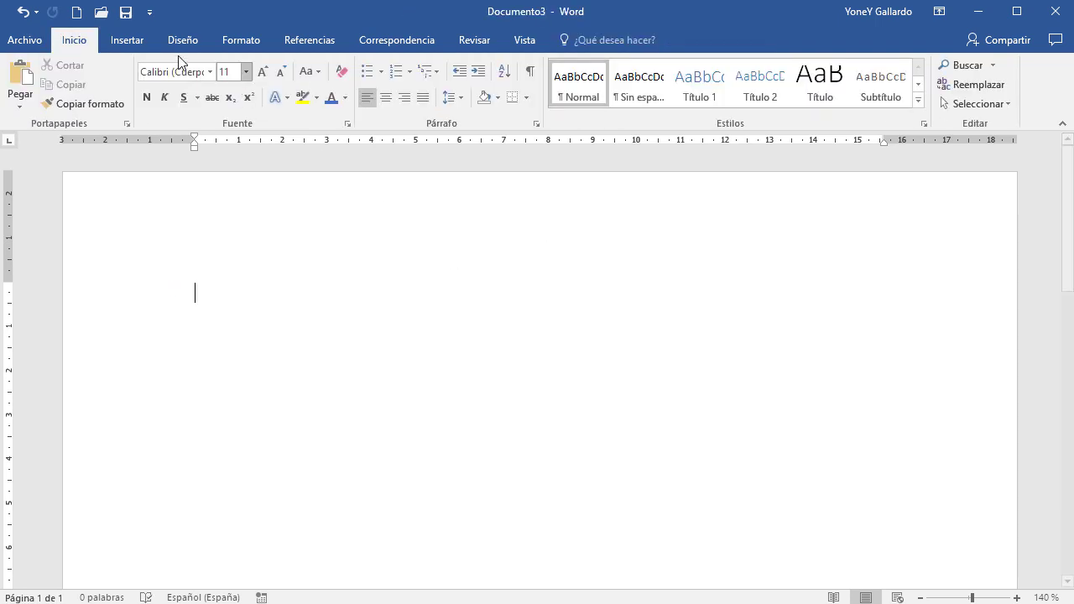
Draw an equal-sided teardrop shape about 6.58 cm wide and high in the middle of the page.
left_click(141, 41)
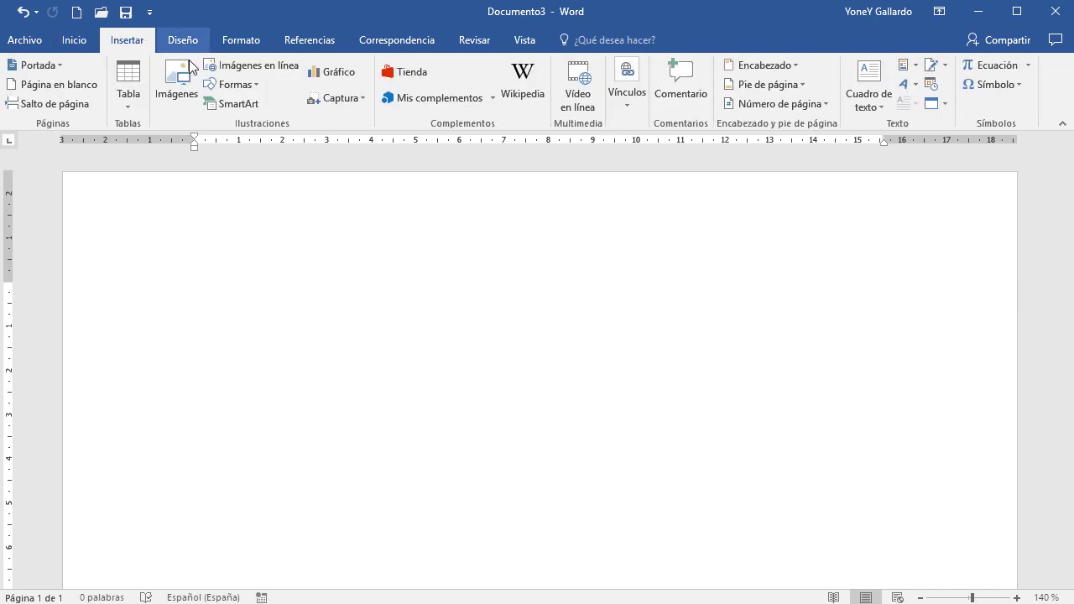
left_click(257, 84)
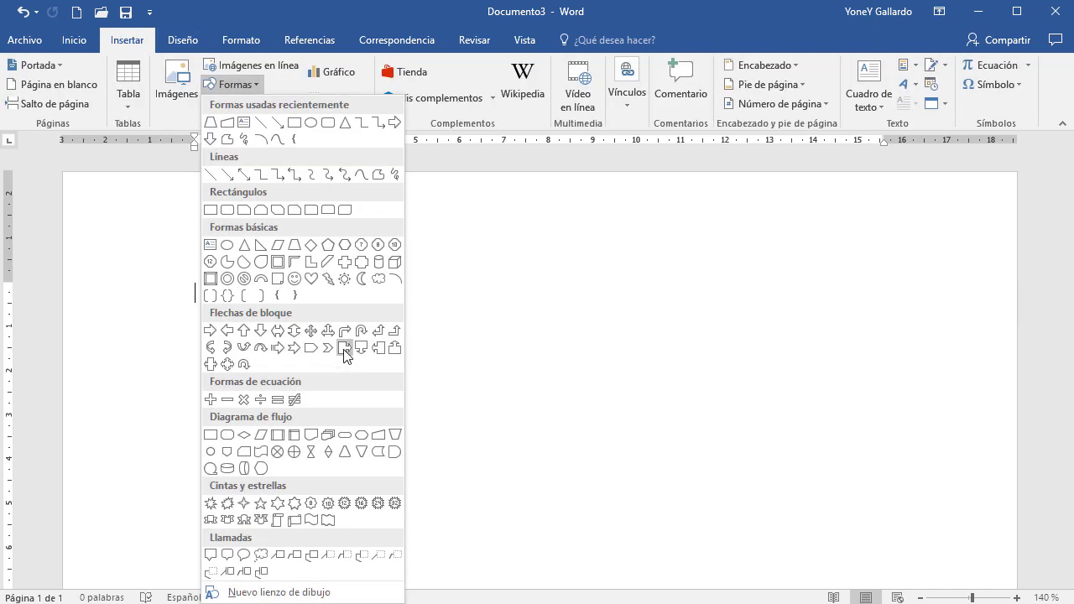
left_click(260, 264)
mouse_move(400, 276)
left_mouse_down()
mouse_move(513, 420)
mouse_move(700, 525)
mouse_move(672, 554)
mouse_move(702, 412)
mouse_move(686, 410)
mouse_move(656, 447)
mouse_move(671, 375)
mouse_move(677, 386)
mouse_move(673, 407)
mouse_move(657, 343)
mouse_move(695, 314)
mouse_move(453, 493)
mouse_move(429, 546)
mouse_move(592, 454)
mouse_move(643, 439)
mouse_move(689, 444)
left_mouse_up()
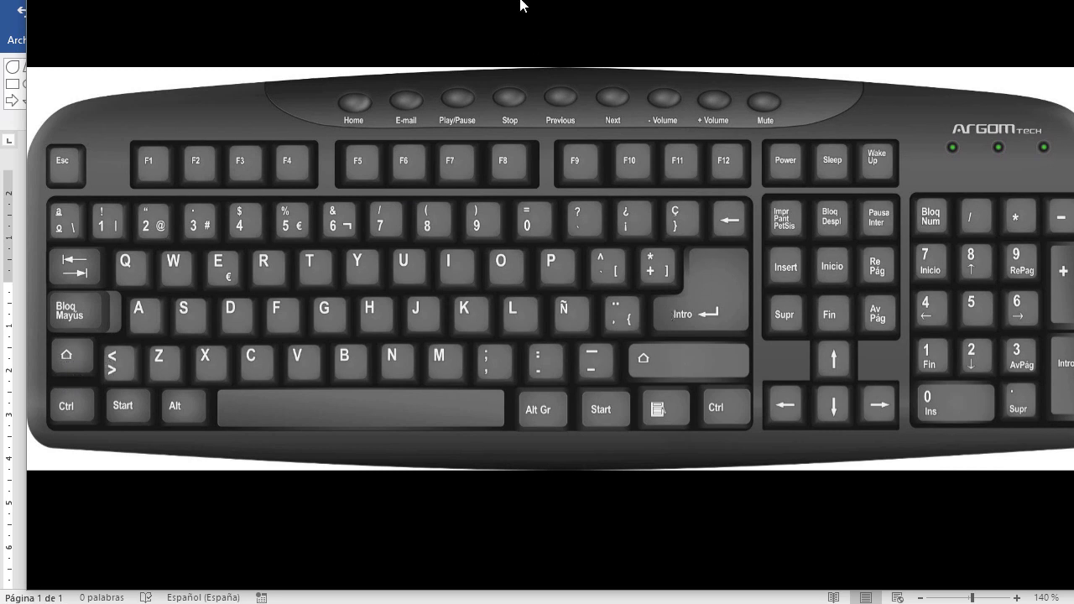
Minimise the keyboard picture window and move the teardrop to the page's left side.
left_click_drag(490, 0, 441, 39)
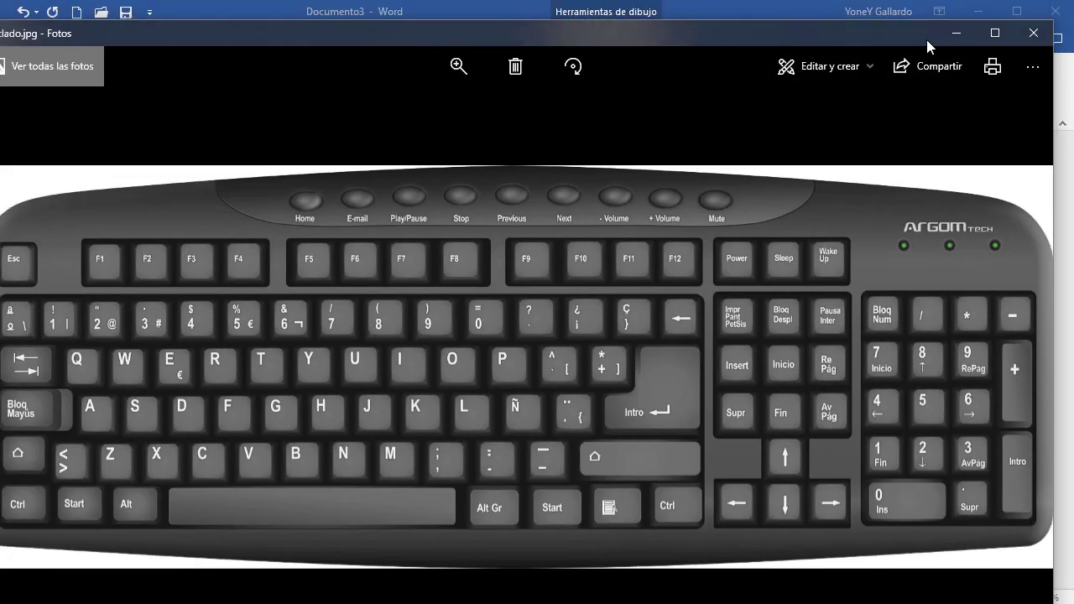
left_click(955, 35)
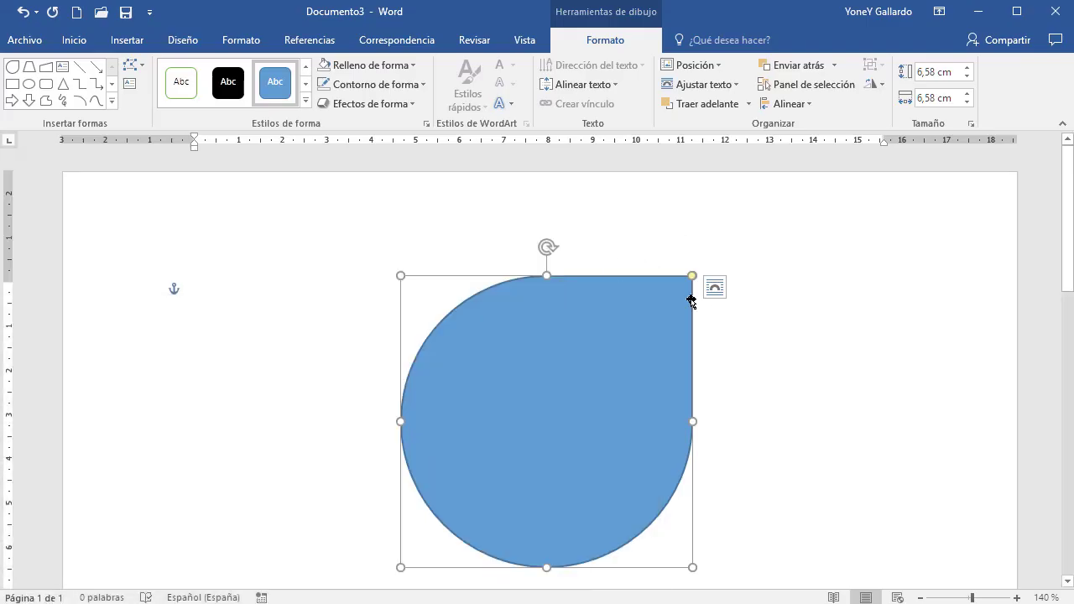
left_click_drag(573, 319, 355, 314)
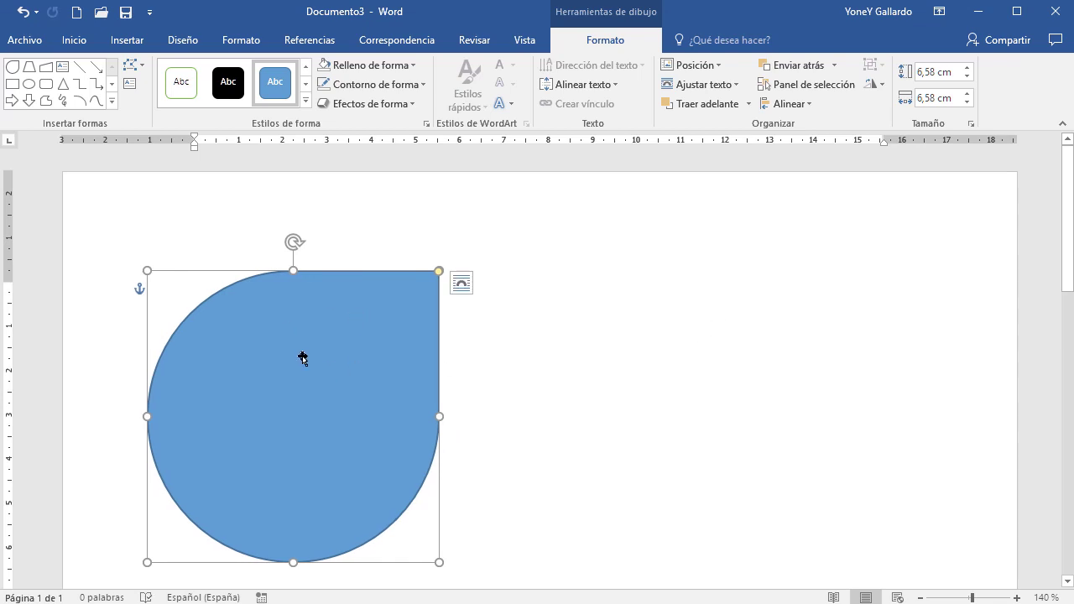
Show the teardrop's copy and paste options, dismiss them and keep the shape selected.
right_click(260, 317)
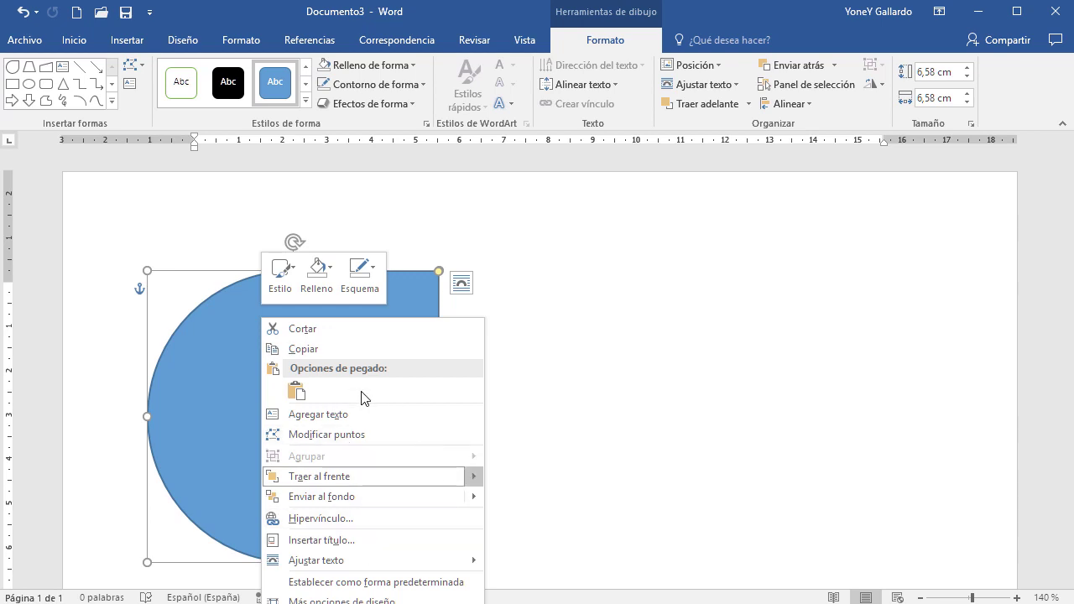
left_click(723, 347)
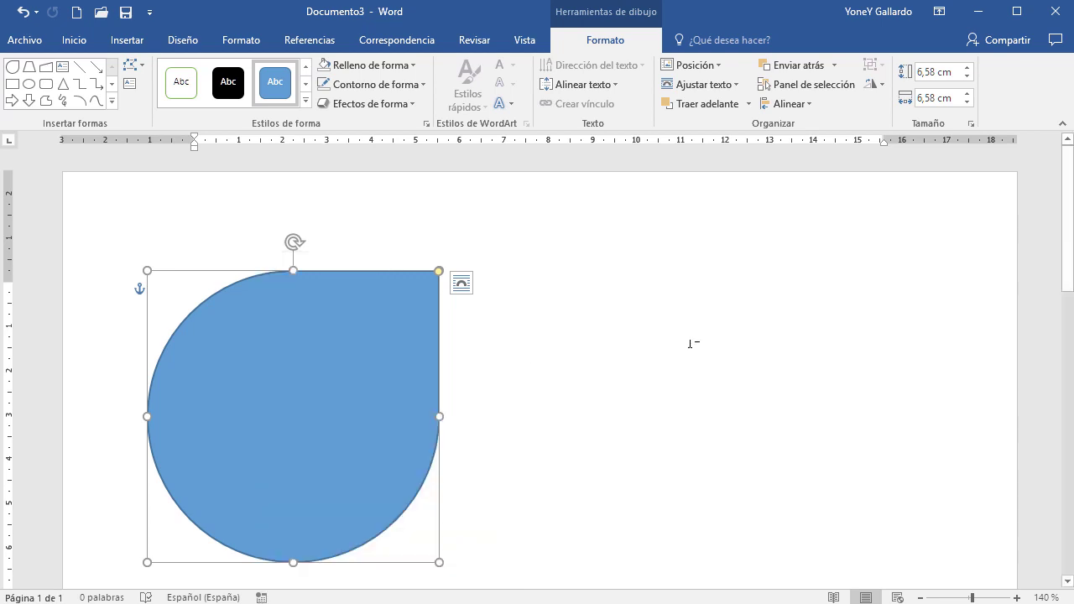
left_click(690, 343)
left_click(305, 319)
Switch to Photos to examine the Ctrl keys in the teclado.jpg keyboard picture, and minimise the window.
key("alt+Tab")
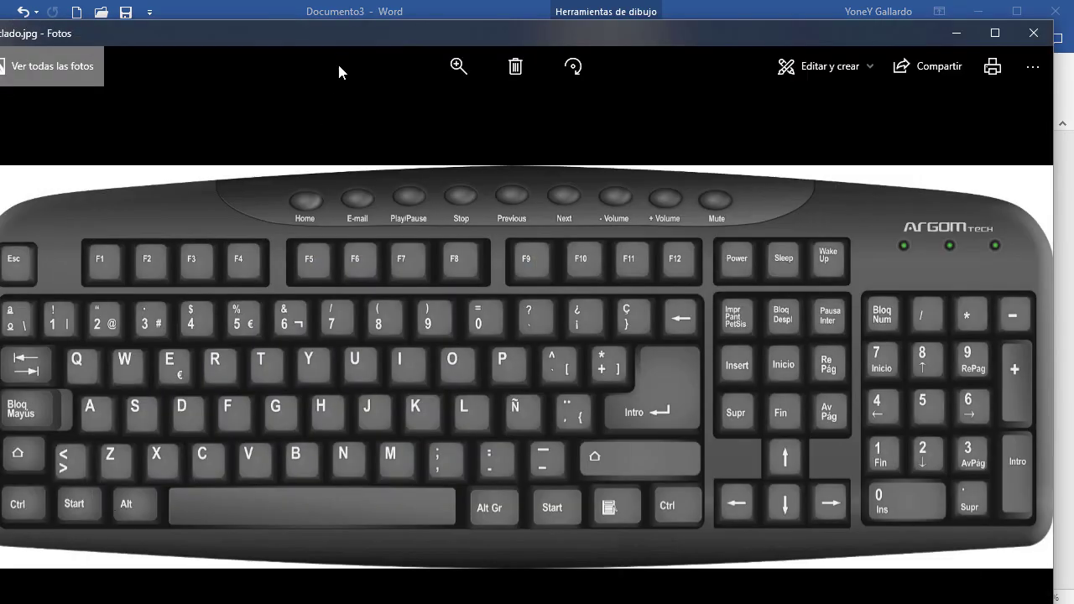
left_click_drag(340, 35, 376, 22)
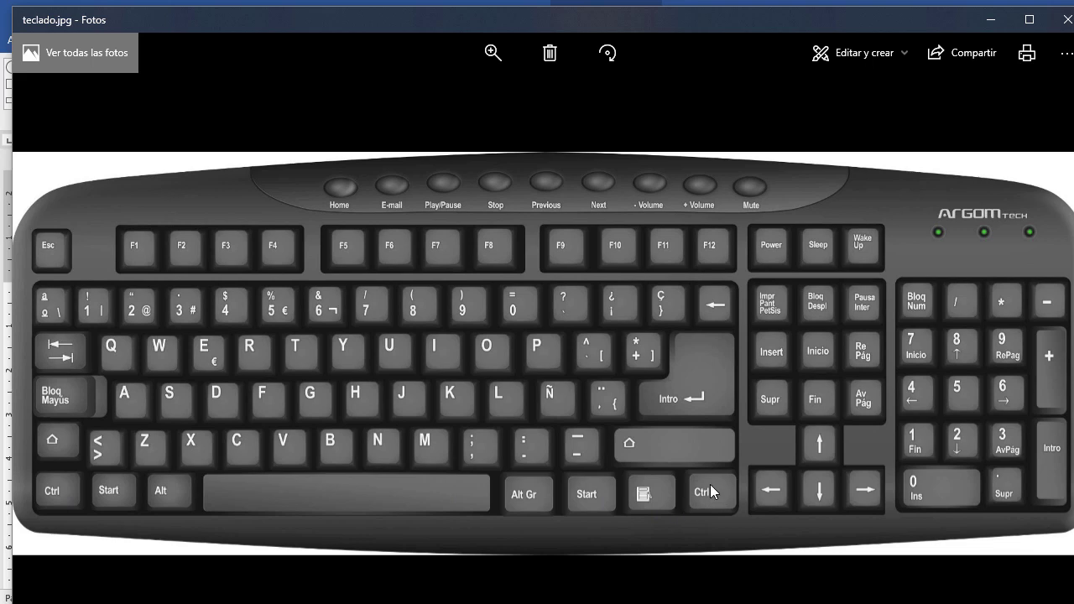
left_click(991, 19)
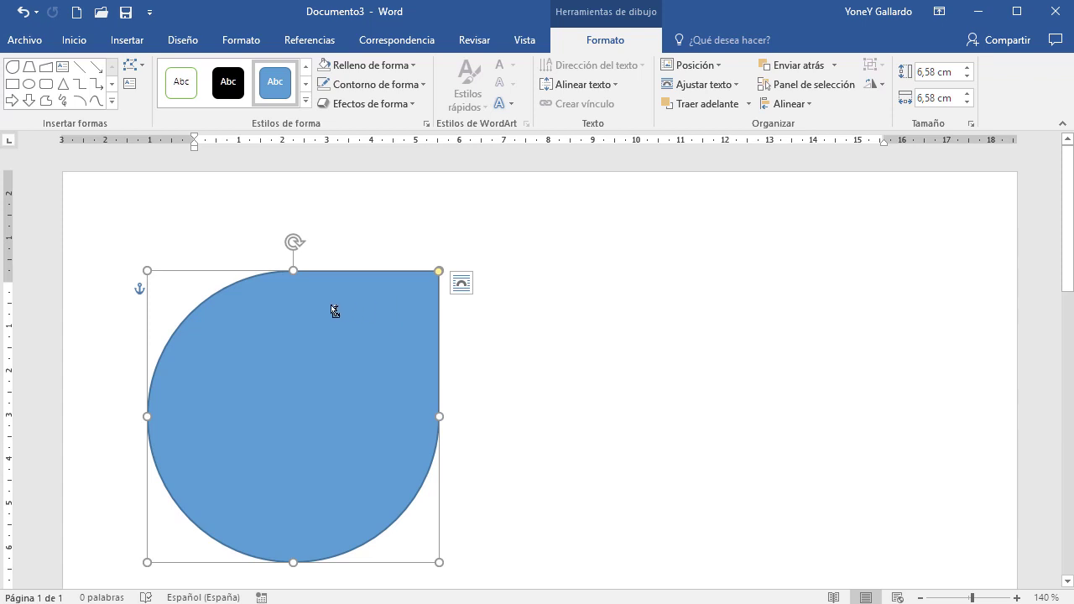
Duplicate the teardrop beside the original at the same height and undo the copy.
left_click_drag(324, 314, 707, 312)
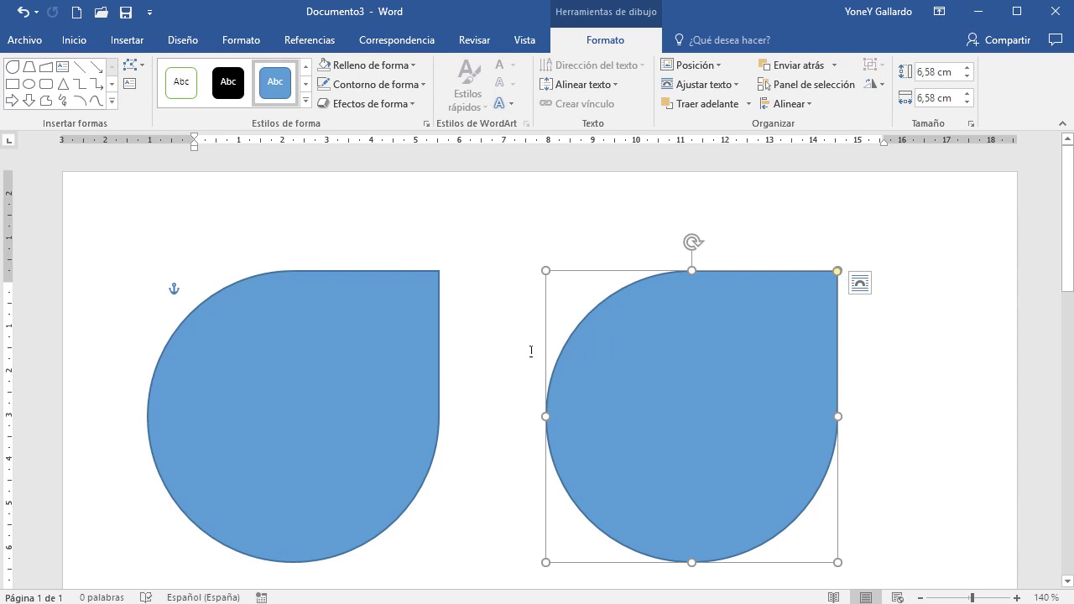
key("ctrl+z")
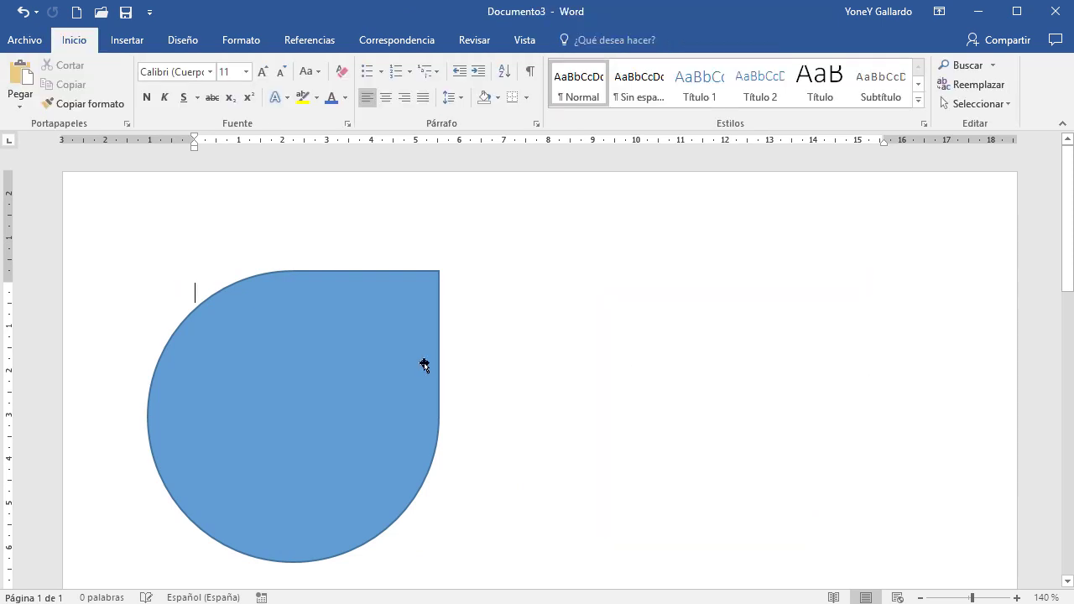
left_click(364, 350)
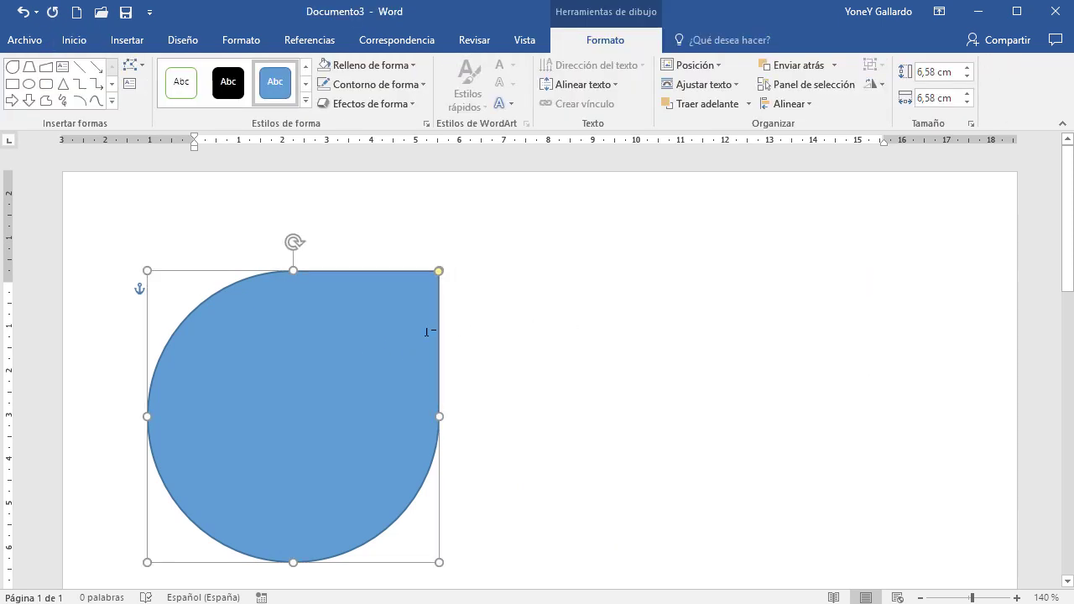
key("Escape")
Rotate the teardrop counterclockwise until its tip points straight up, and undo the rotation.
left_click(321, 322)
left_click_drag(293, 246, 150, 256)
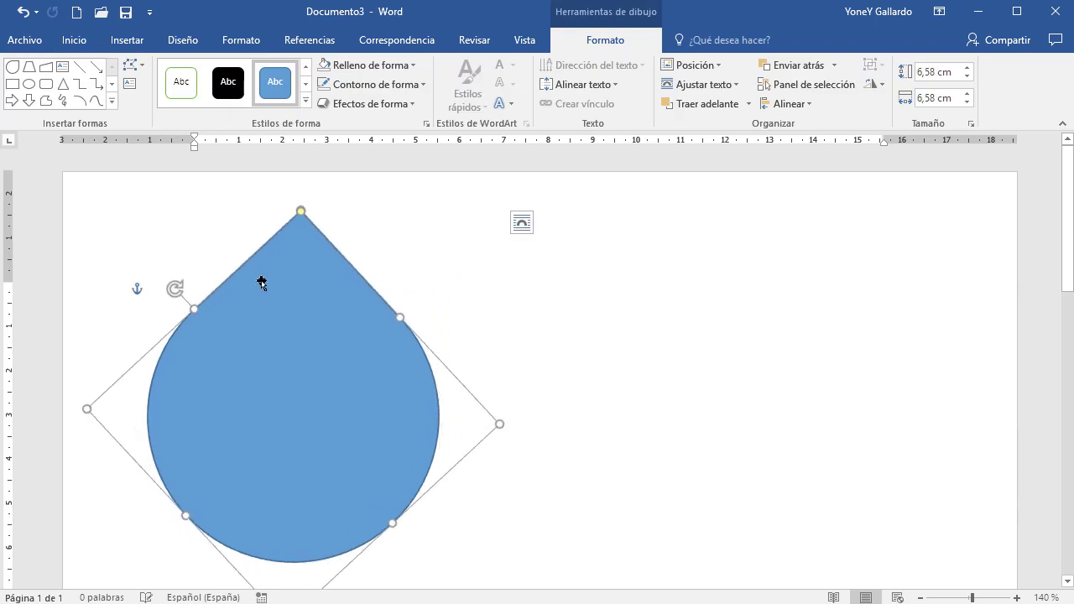
key("ctrl+z")
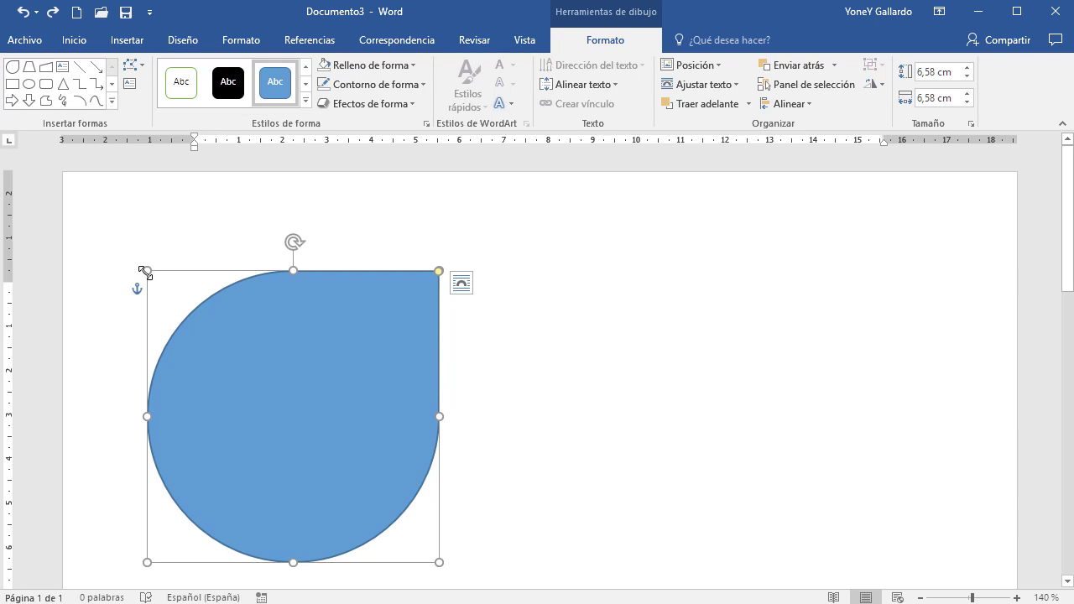
Enlarge the teardrop proportionally to about 7.73 cm per side and move it horizontally to the middle of the page.
left_click_drag(144, 272, 117, 219)
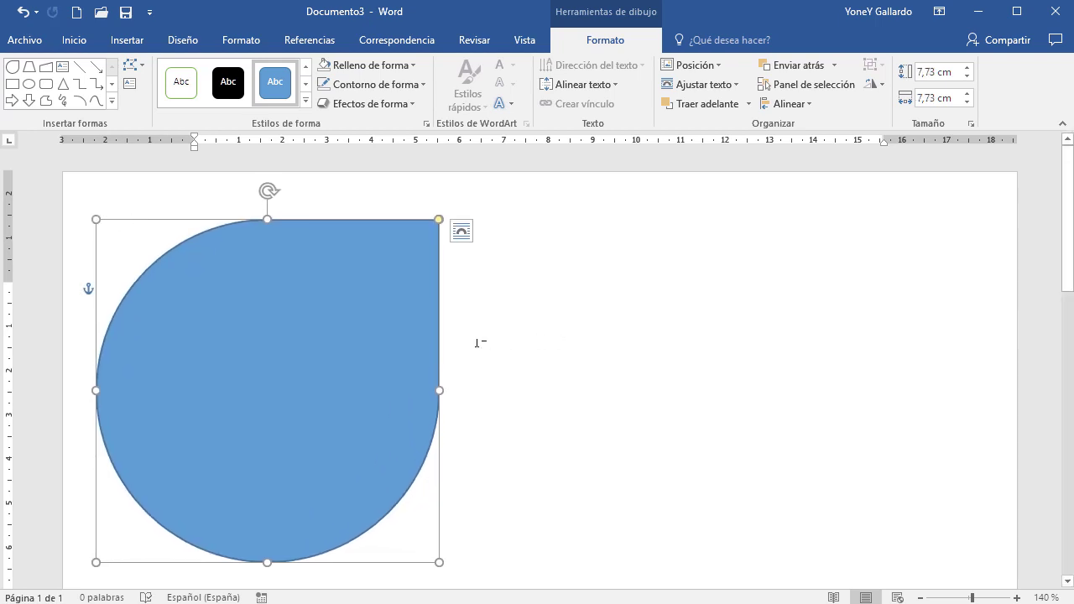
left_click_drag(338, 227, 551, 228)
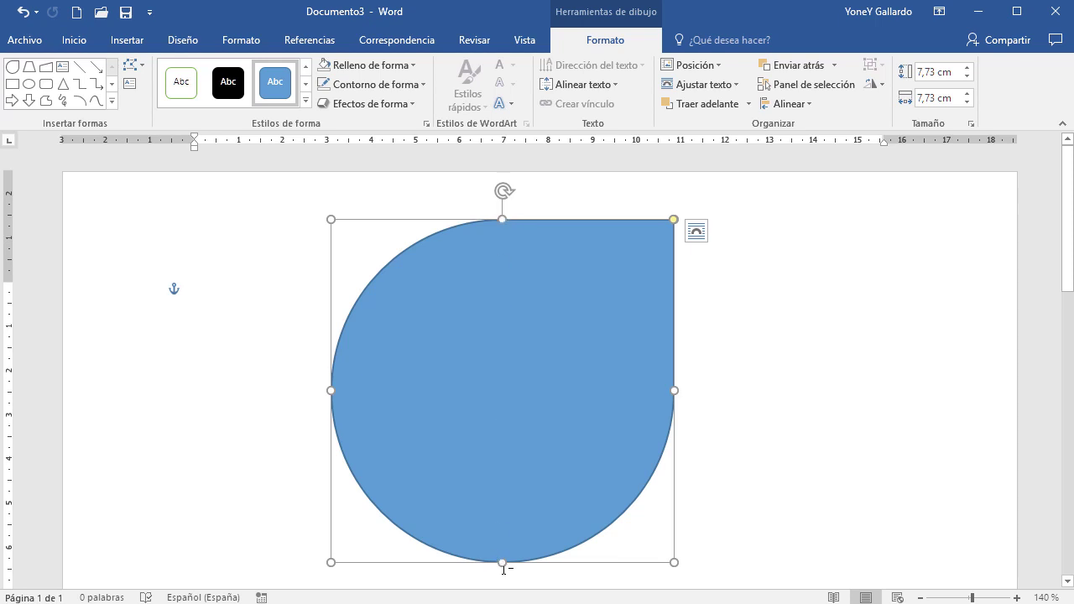
Try flattening the teardrop to heights of about 7.18 cm and 2.77 cm, undoing each resize.
left_click_drag(501, 561, 502, 532)
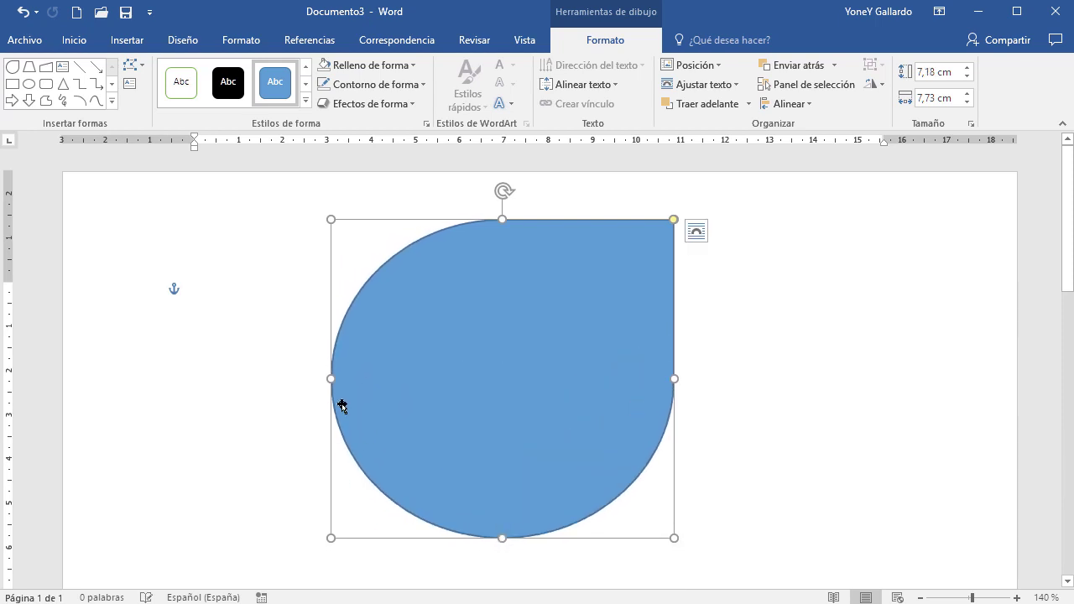
key("ctrl+z")
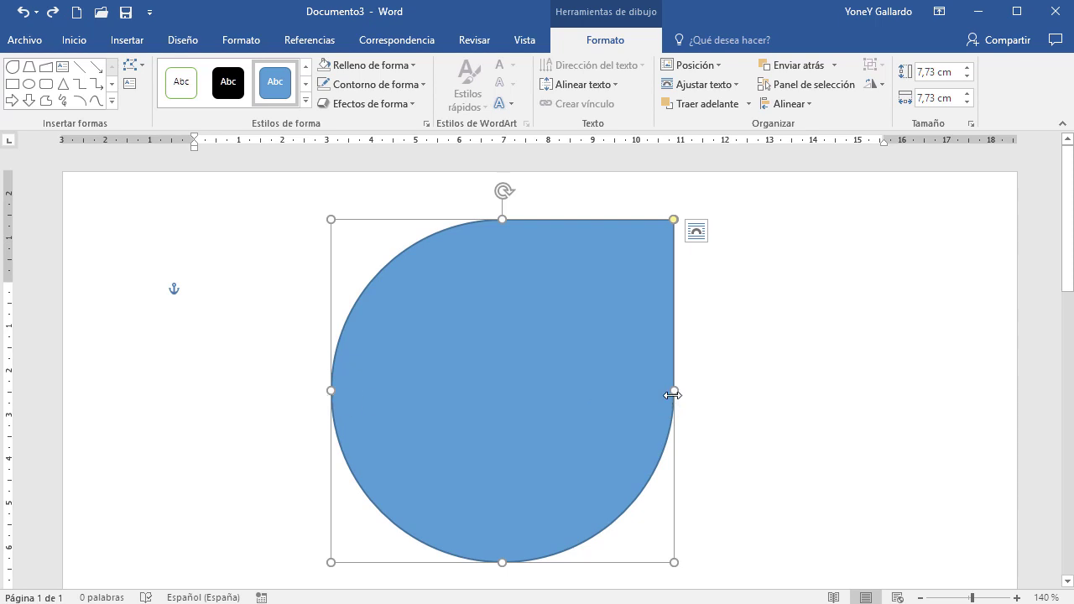
mouse_move(675, 393)
left_mouse_down()
mouse_move(501, 390)
mouse_move(769, 398)
mouse_move(561, 401)
mouse_move(705, 407)
mouse_move(662, 403)
left_mouse_up()
left_click_drag(503, 560, 528, 342)
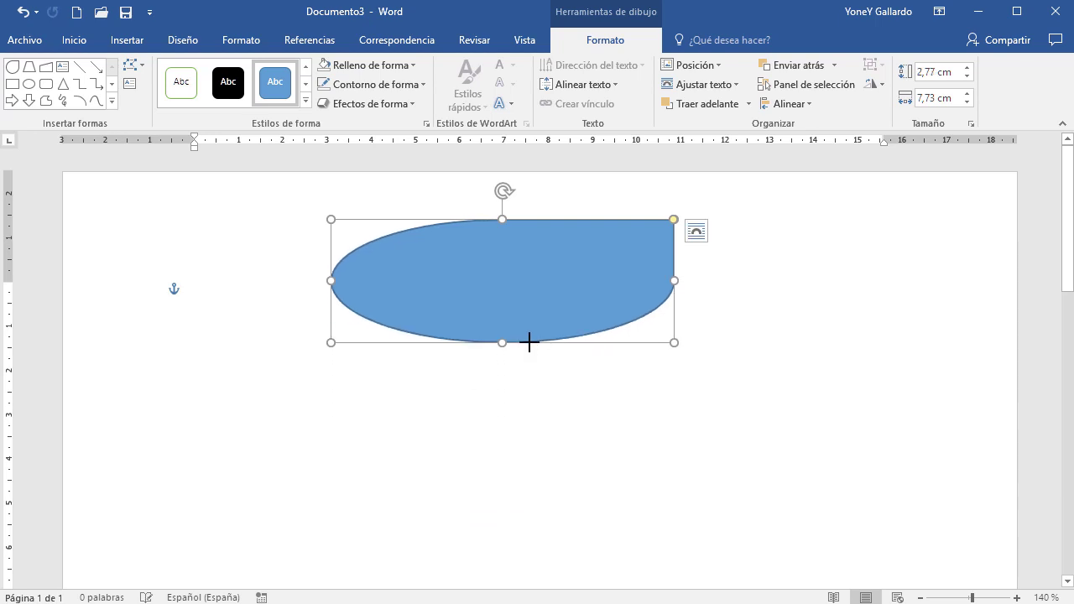
key("ctrl+z")
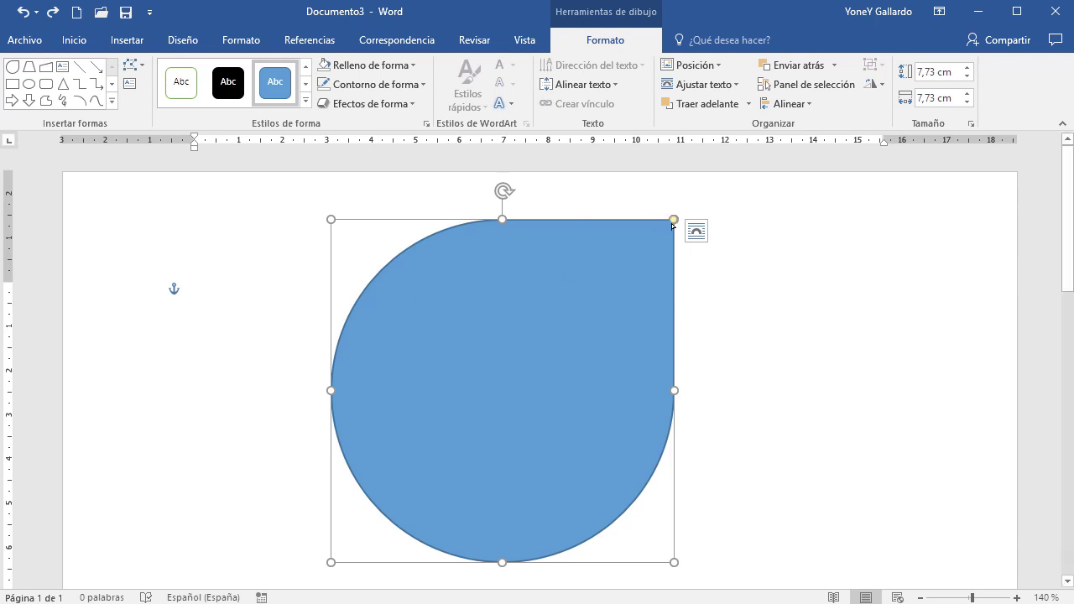
Pull the teardrop's tip inward to form a three-quarter circle and stretch it back out to a pointed corner.
left_click_drag(673, 220, 487, 448)
left_click_drag(532, 378, 457, 513)
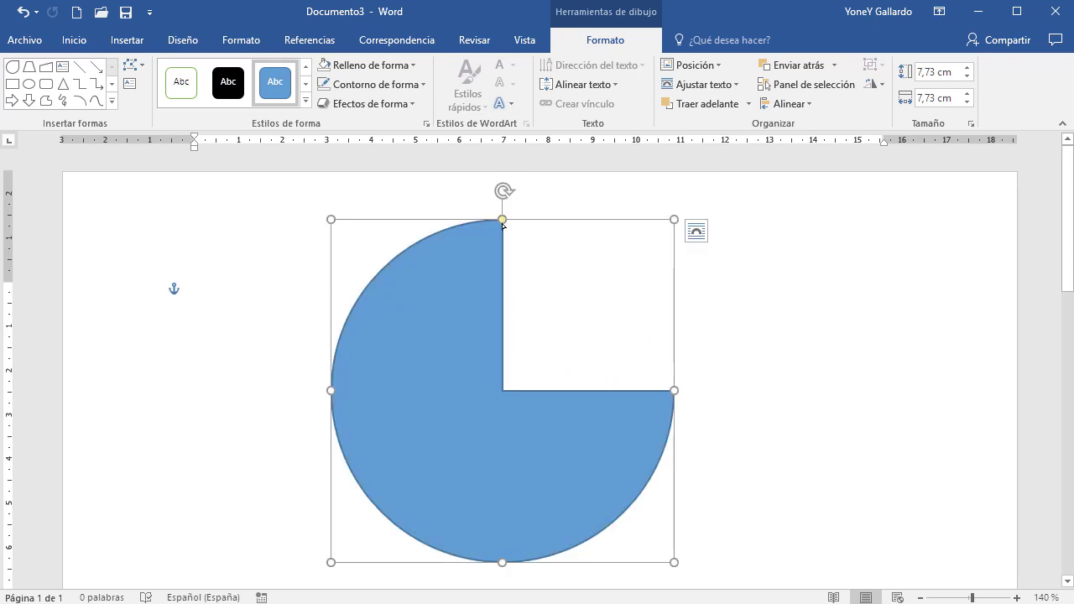
left_click_drag(505, 225, 681, 264)
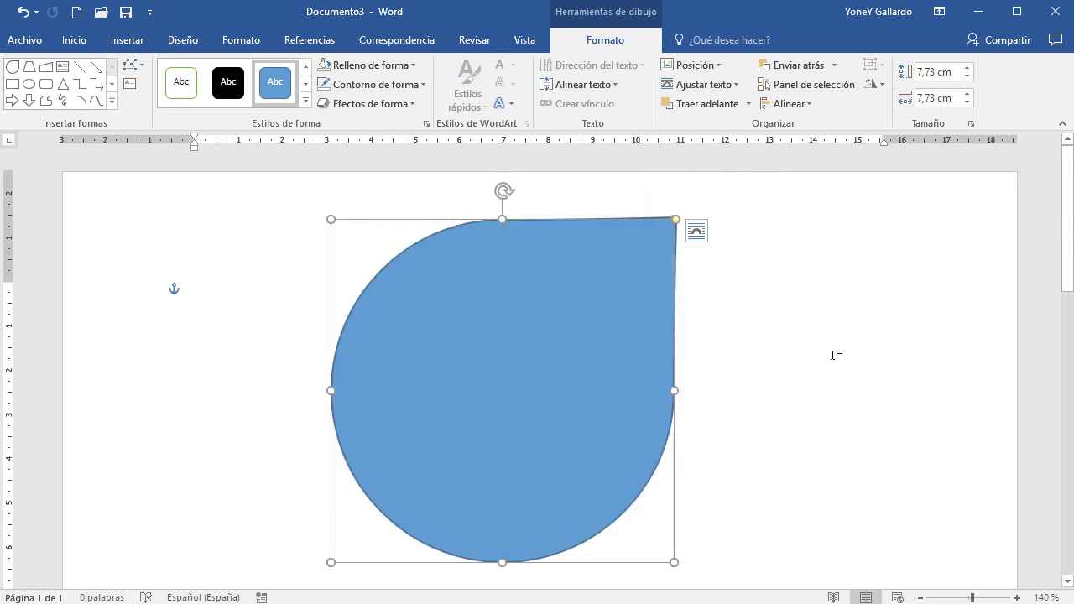
Undo the last changes to the teardrop's tip.
key("ctrl+z")
key("ctrl+z")
key("ctrl+z")
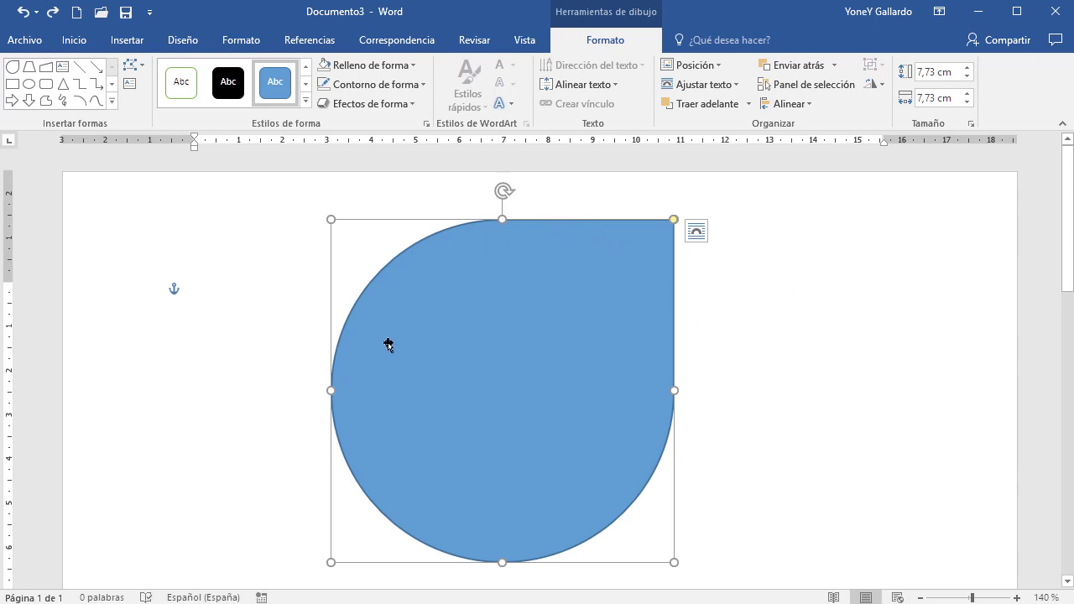
Move the teardrop horizontally to the page's left margin and view its layout options.
left_click(696, 238)
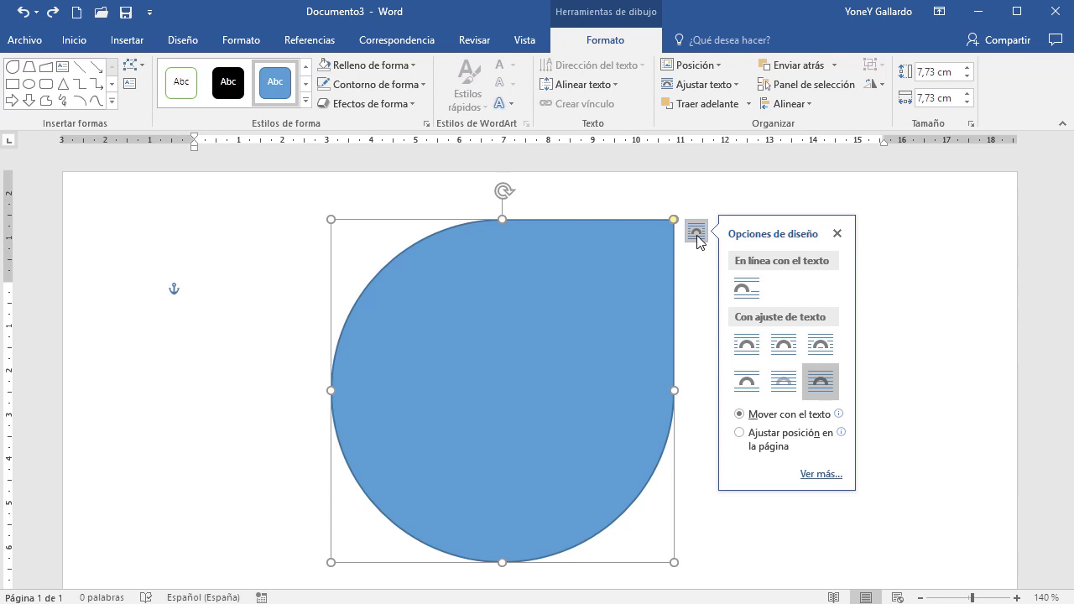
left_click(611, 250)
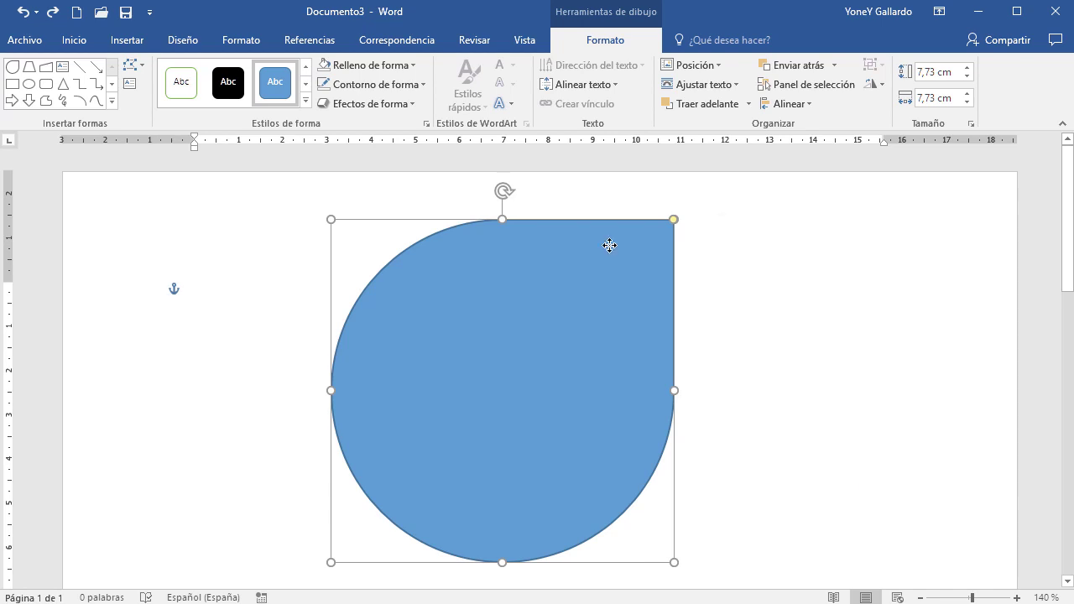
left_click_drag(625, 218, 483, 220)
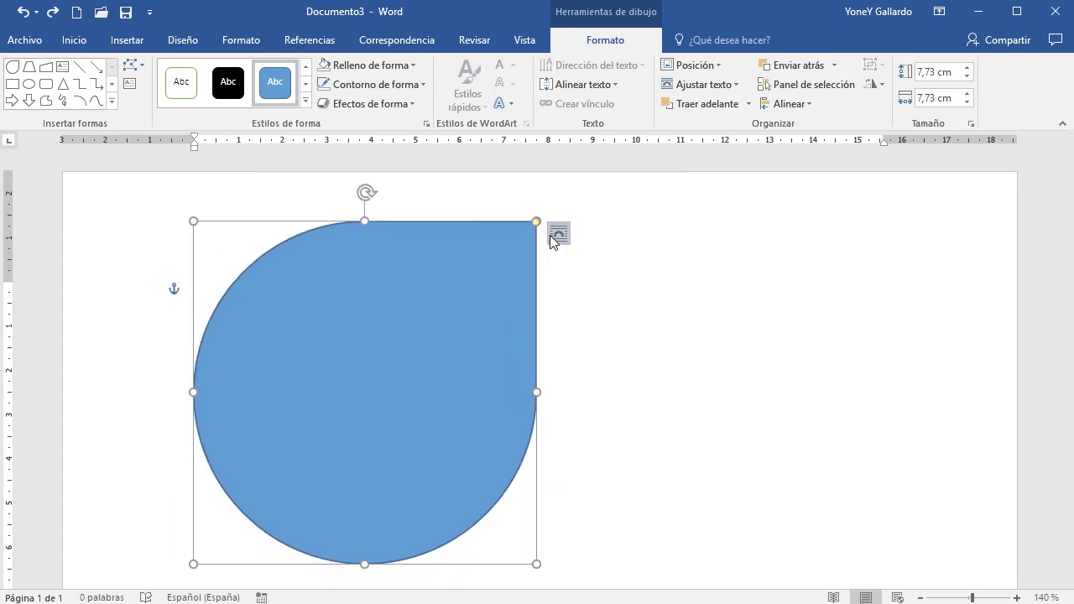
left_click(558, 236)
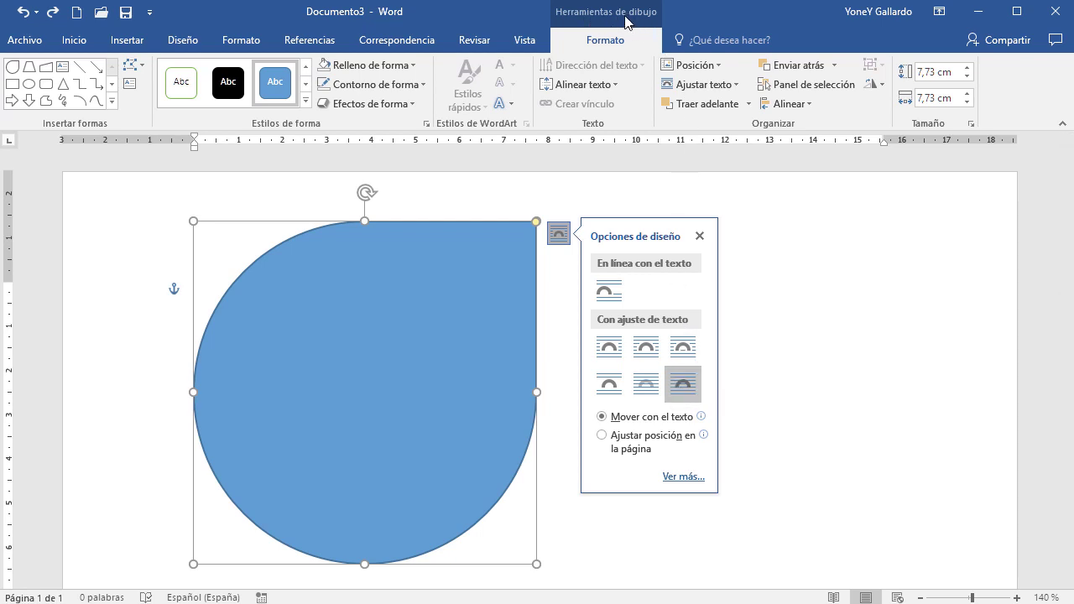
left_click(791, 317)
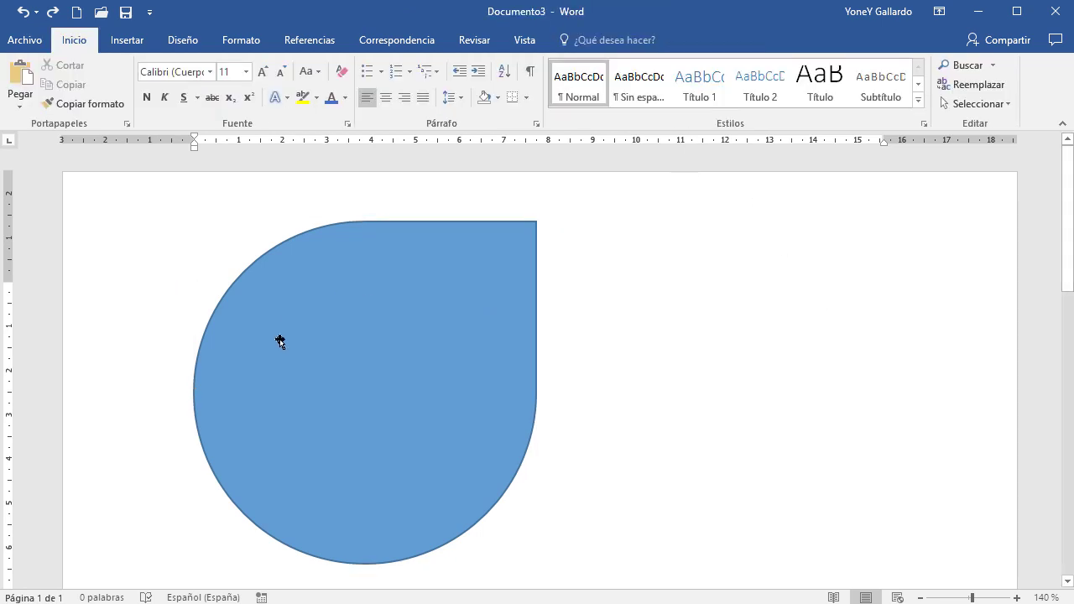
Try the Cuadrado text wrapping on the teardrop and move it horizontally to the middle of the page.
left_click(387, 301)
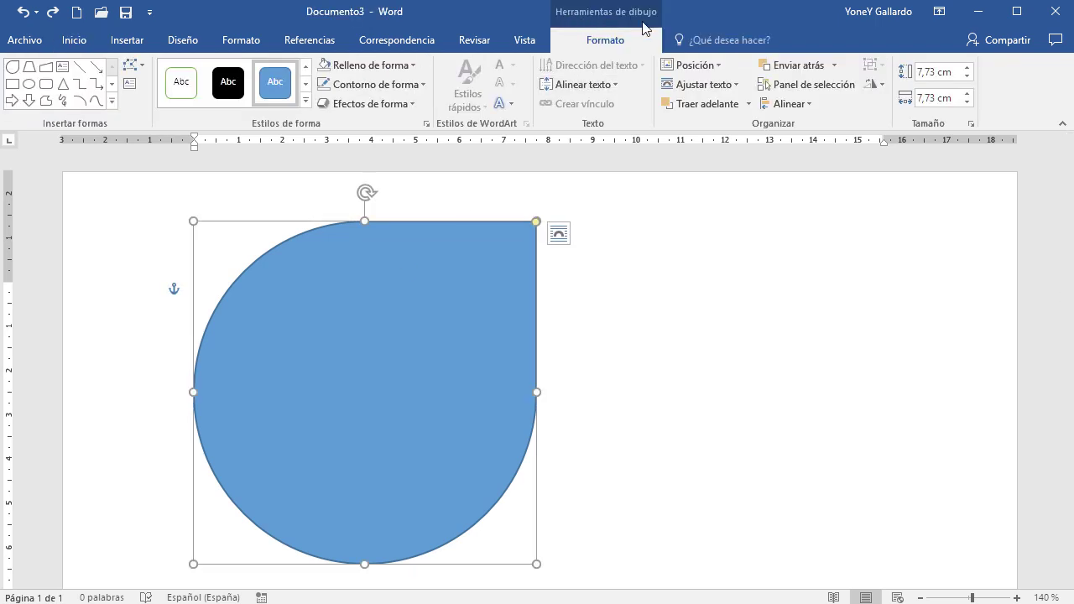
left_click(731, 87)
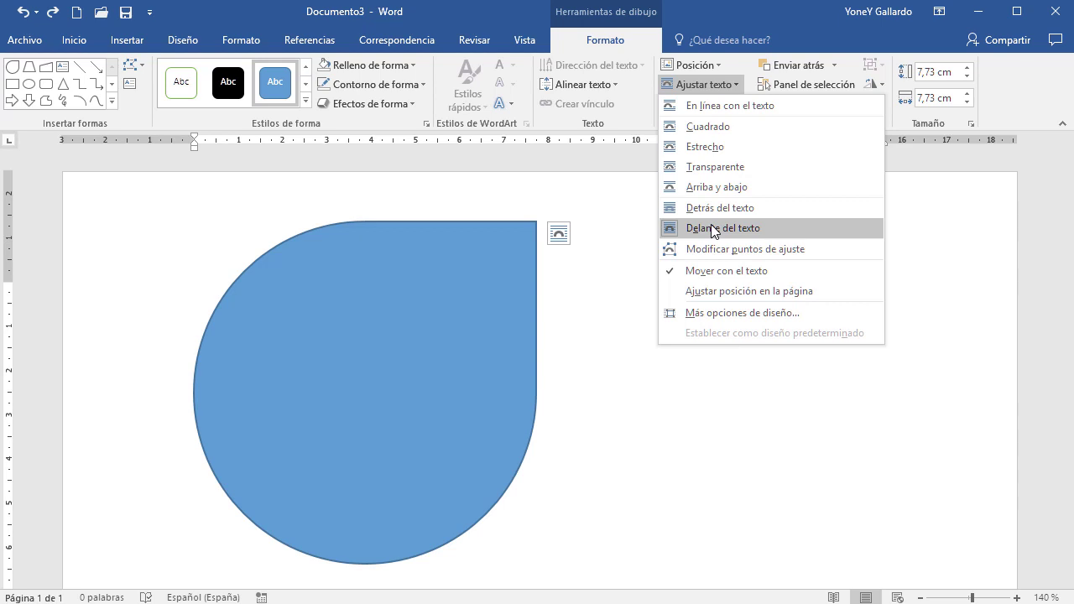
left_click(712, 130)
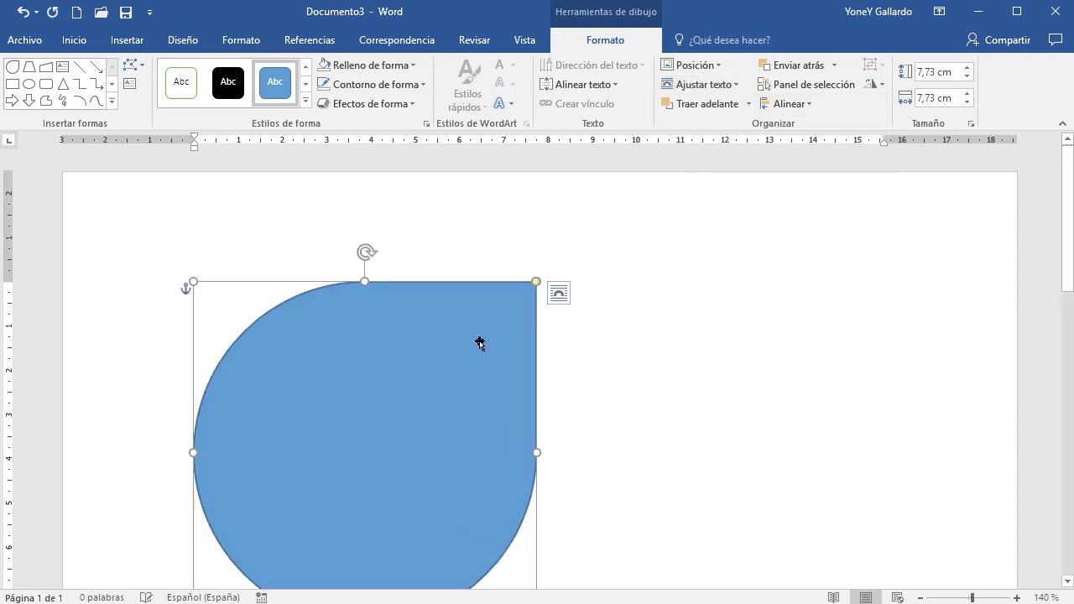
left_click_drag(480, 343, 660, 239)
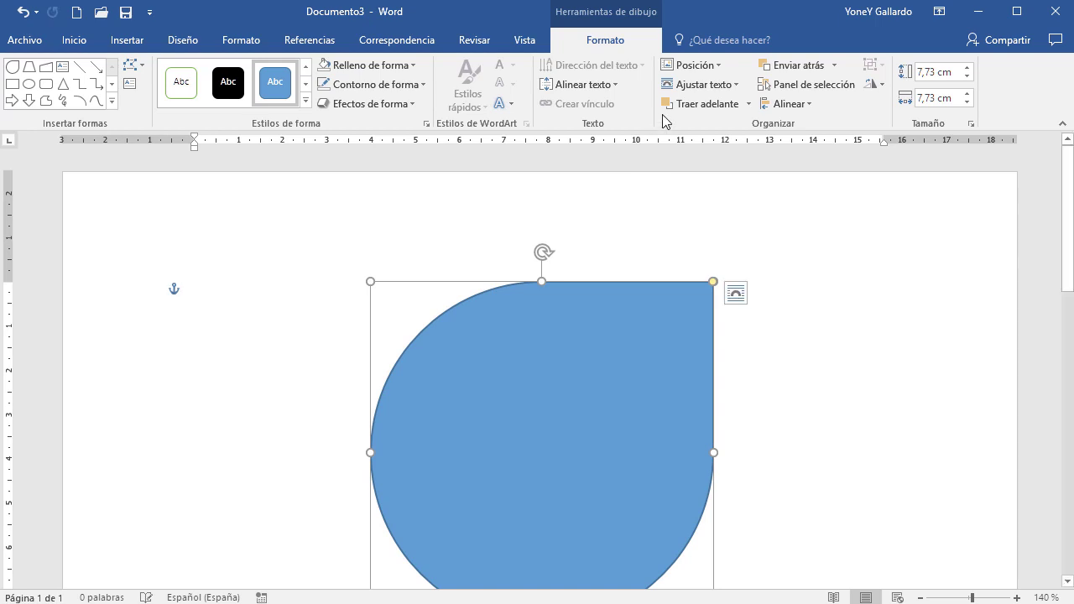
Set the teardrop's text wrapping to Delante del texto and move it back near the page's left margin.
left_click(719, 84)
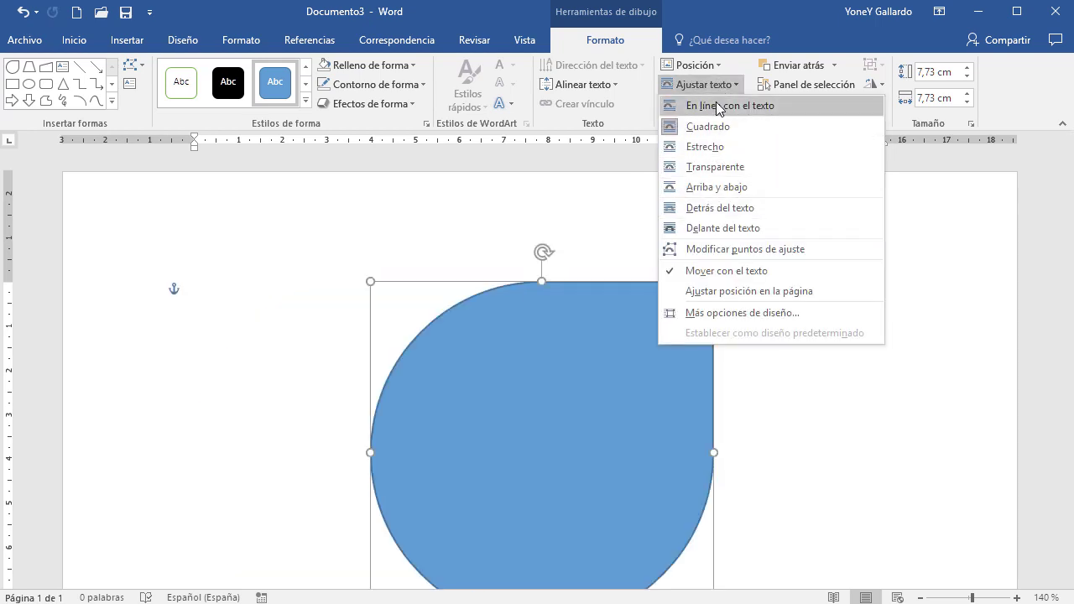
left_click(738, 227)
left_click_drag(644, 290, 487, 274)
left_click(738, 361)
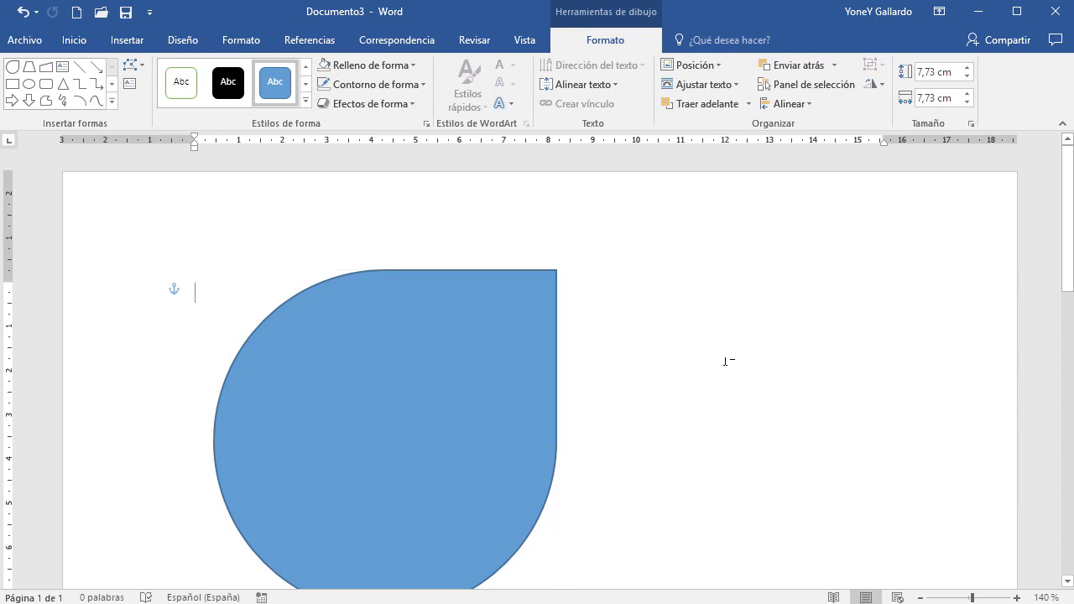
Draw a slanted-top manual input shape about 6.29 cm wide and 4.45 cm high beside the teardrop, and delete it.
left_click(379, 298)
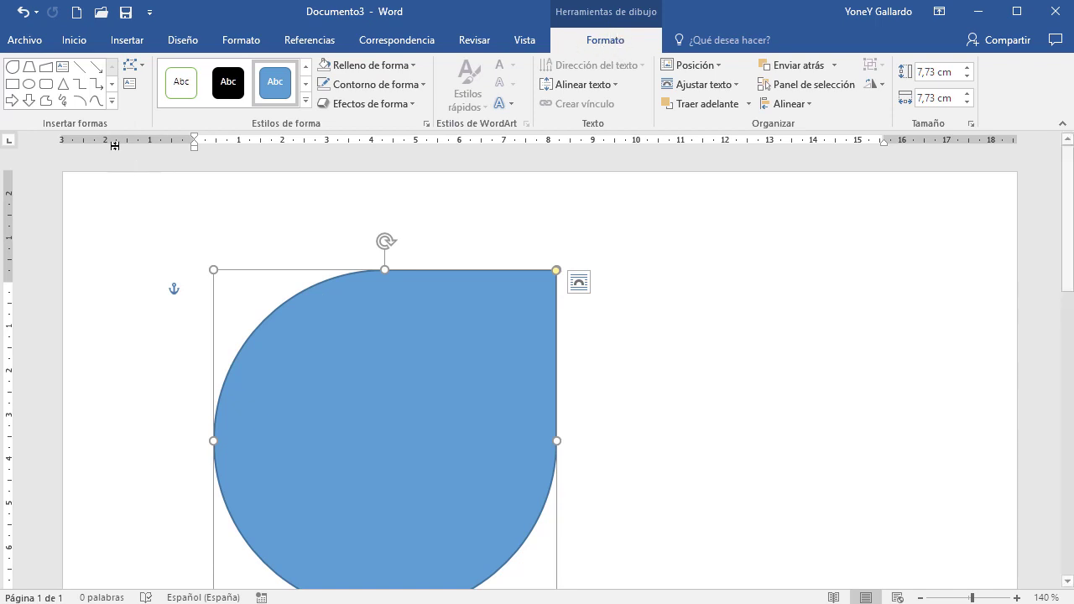
left_click(44, 70)
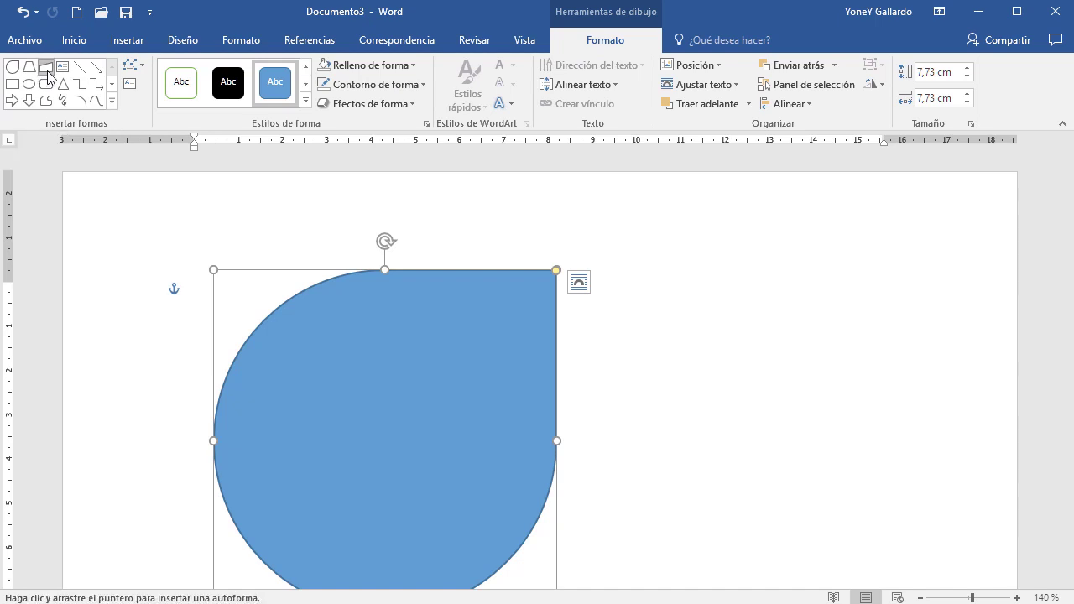
left_click_drag(636, 248, 916, 445)
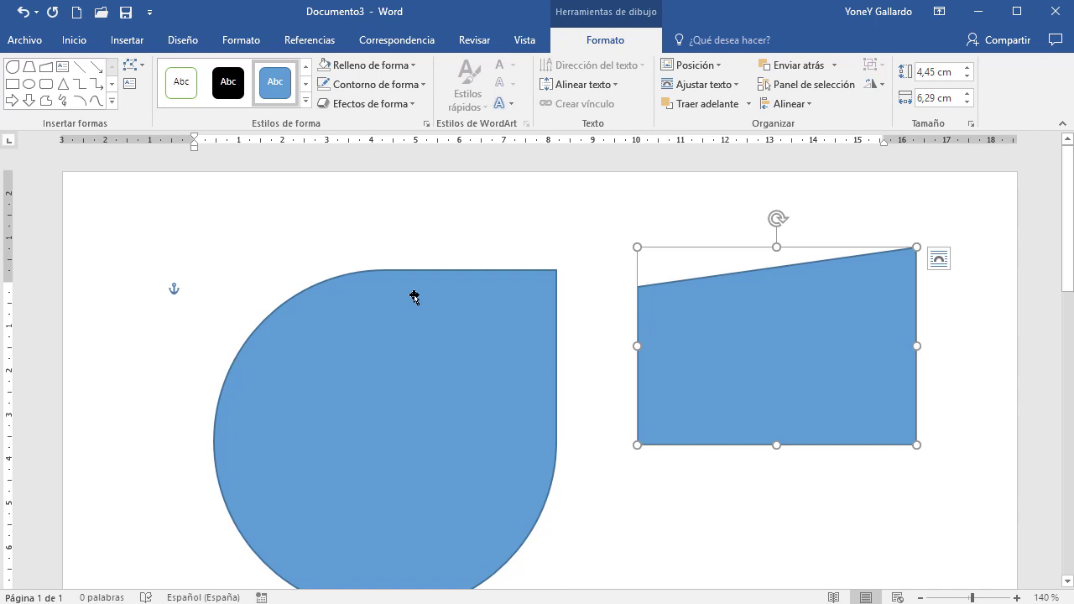
key("Delete")
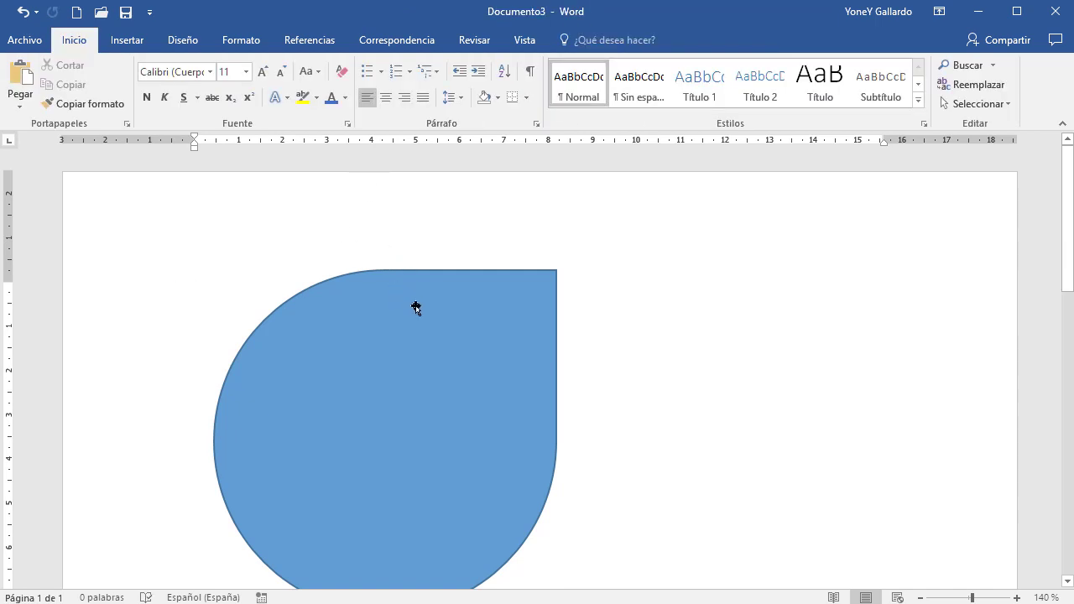
Try changing the teardrop into the flowchart process rectangle, and undo the change.
left_click(416, 309)
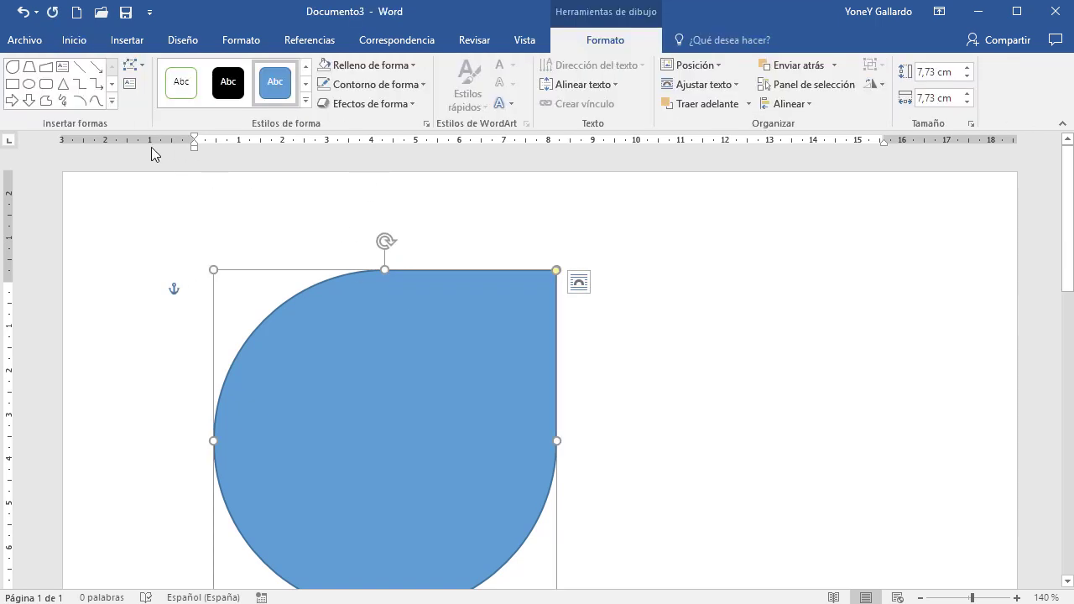
left_click(141, 67)
mouse_move(176, 89)
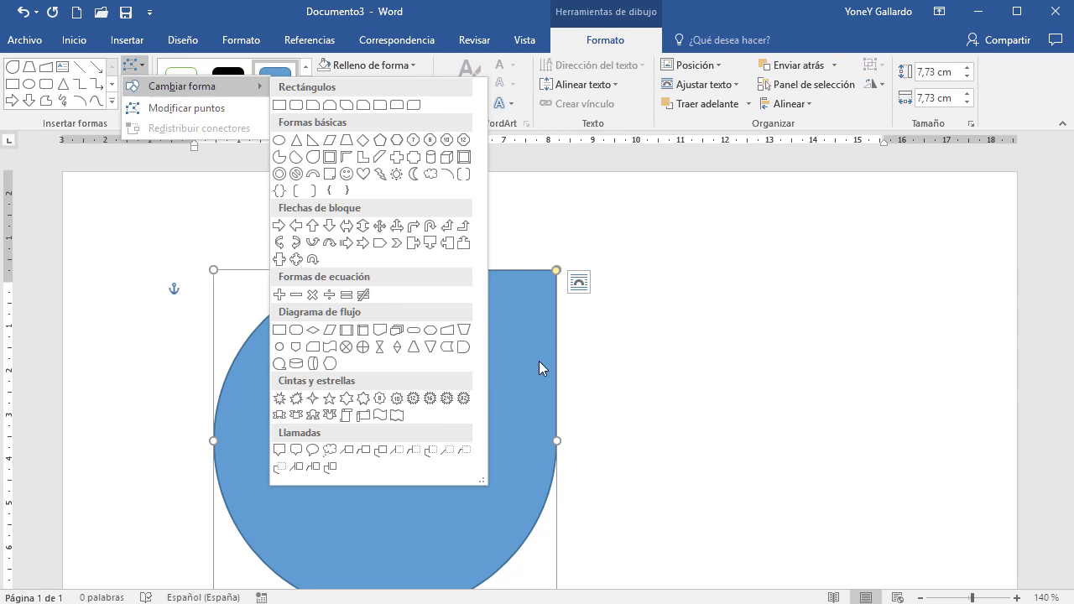
left_click(274, 331)
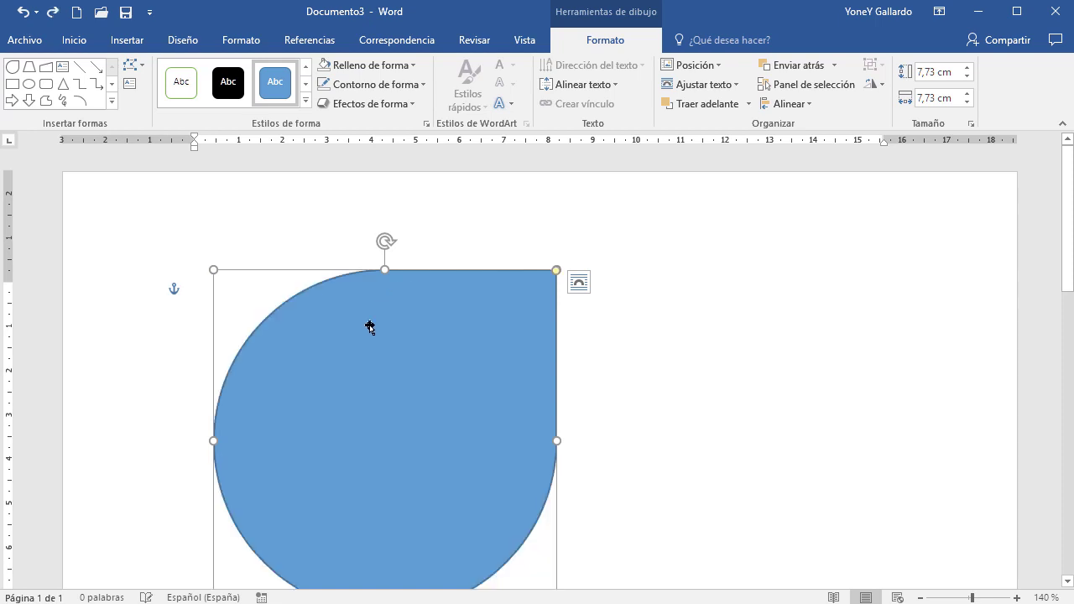
Edit the teardrop's points to pull its left side outward and curve a deep notch into that edge.
left_click(142, 64)
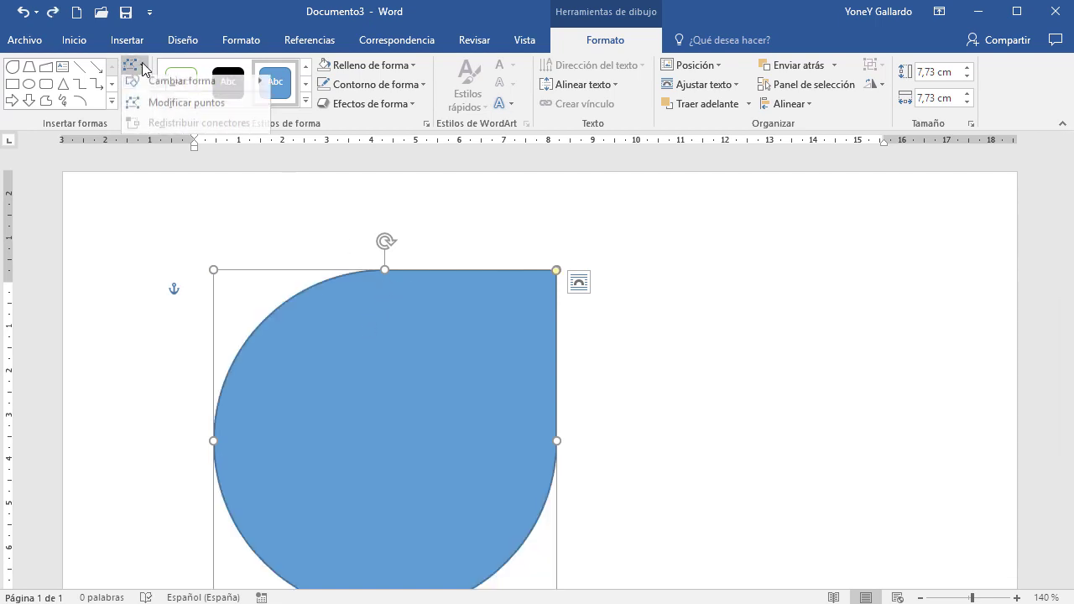
left_click(187, 108)
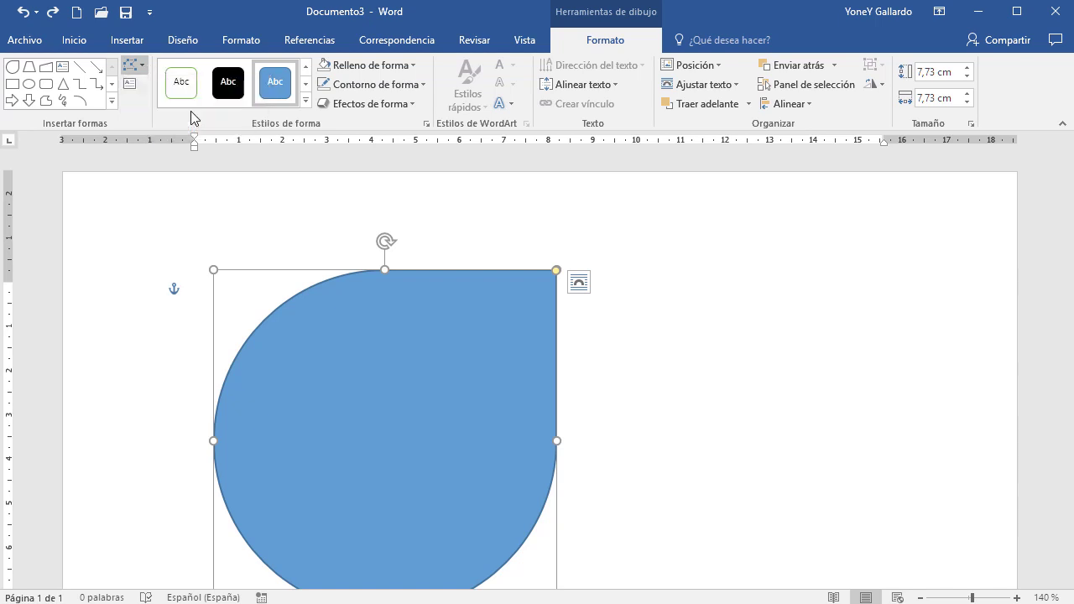
scroll(814, 352, "down", 3)
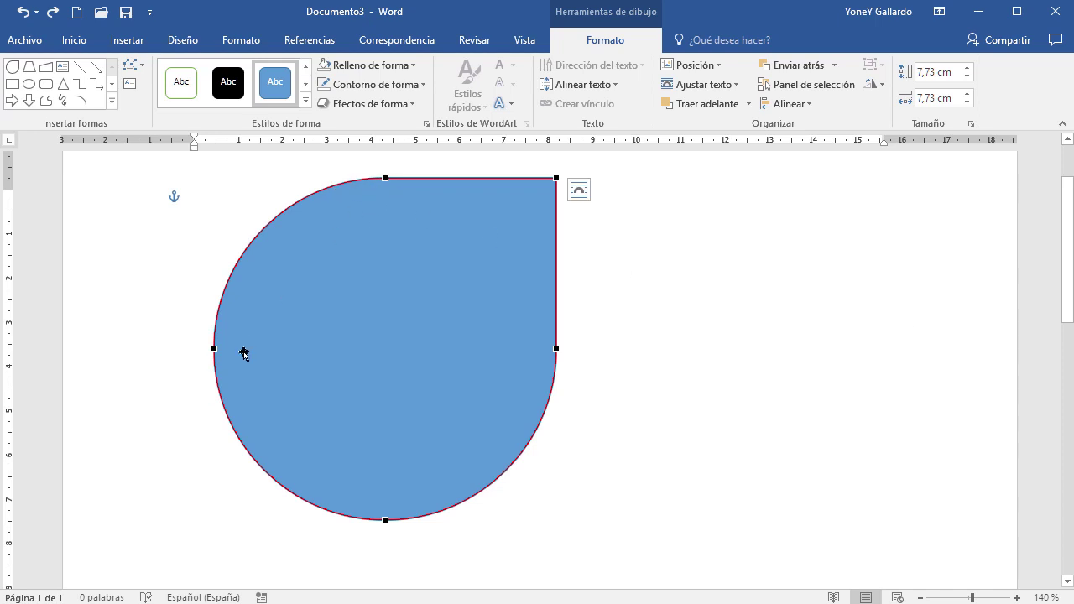
left_click_drag(214, 348, 145, 312)
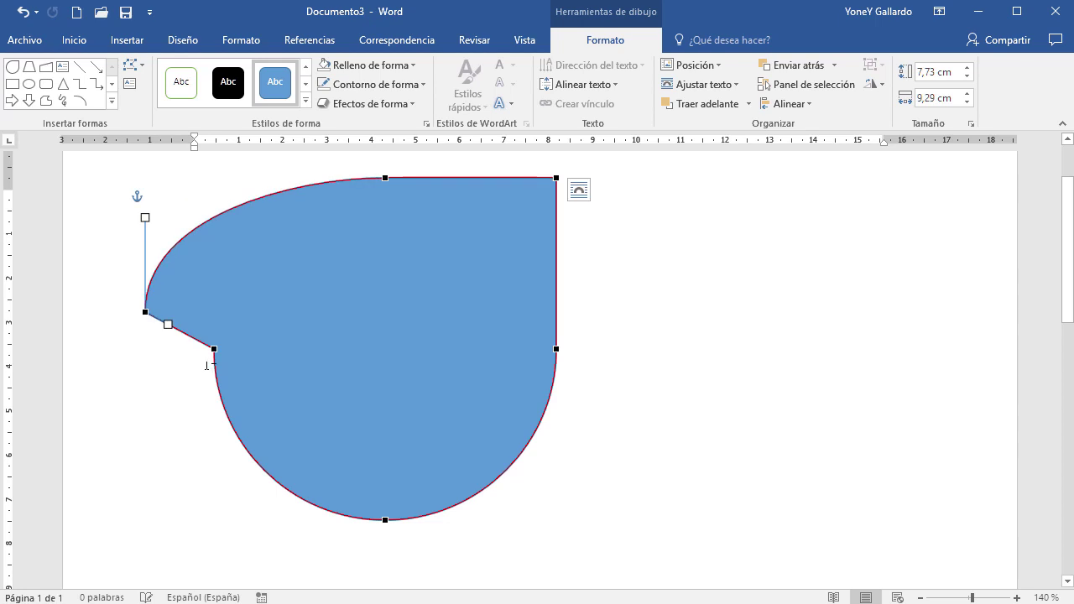
left_click_drag(214, 348, 164, 476)
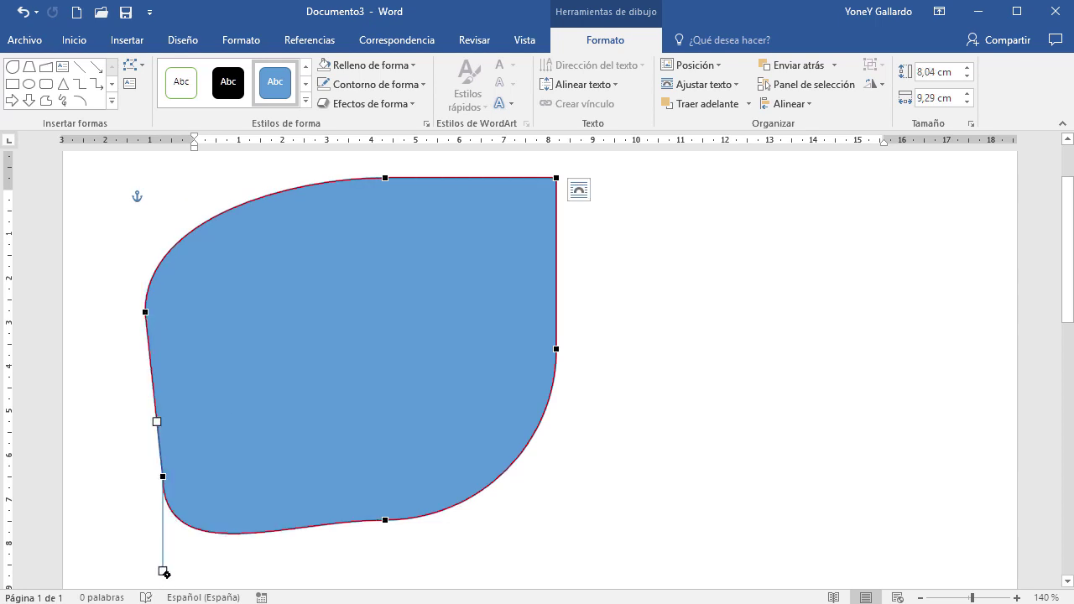
left_click_drag(162, 572, 92, 545)
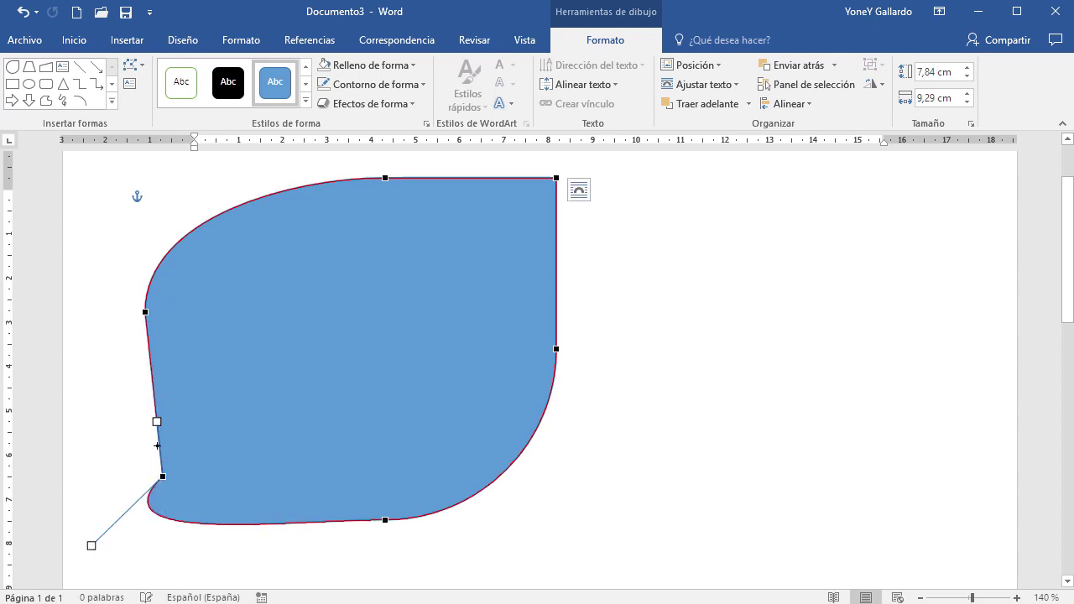
left_click_drag(189, 394, 353, 340)
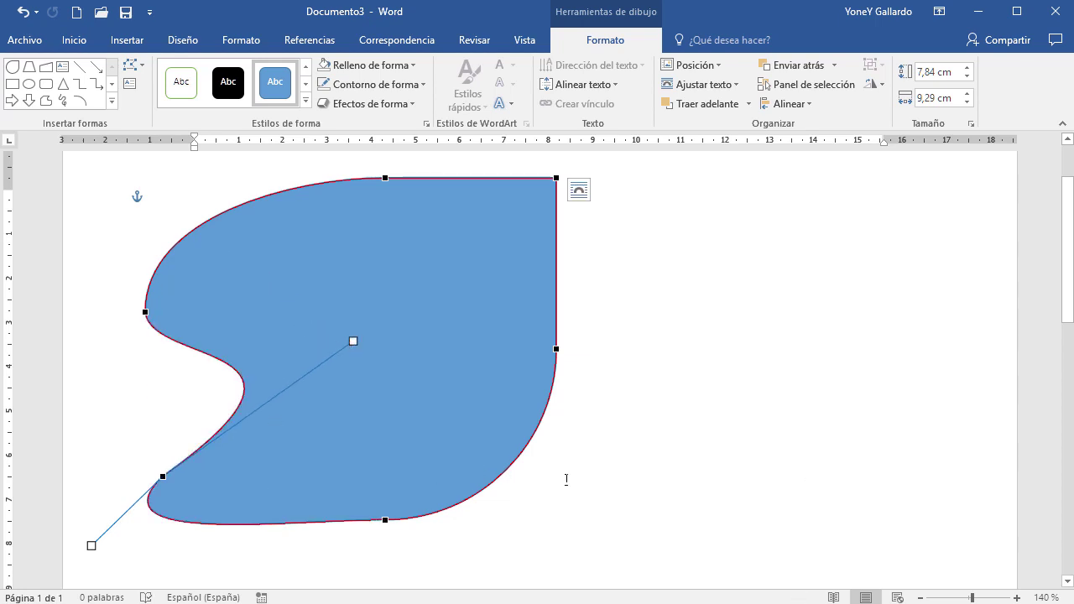
Undo all the point edits made to the teardrop.
key("ctrl+z")
key("ctrl+z")
key("ctrl+z")
key("ctrl+z")
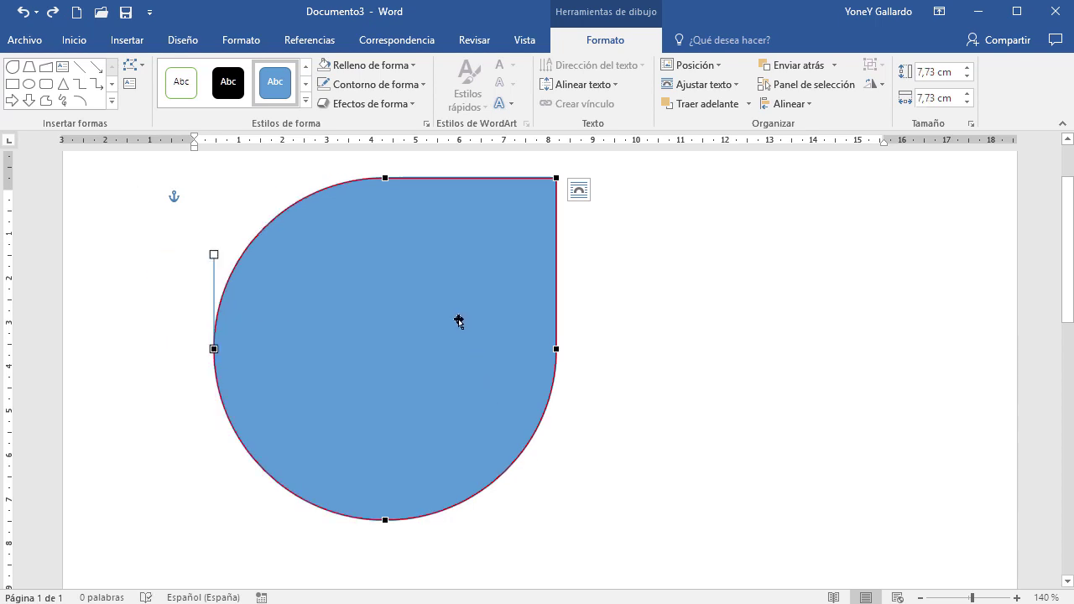
Insert a text box about 4 cm wide and 2.73 cm high containing "Hola" and place it beside the teardrop.
left_click(128, 86)
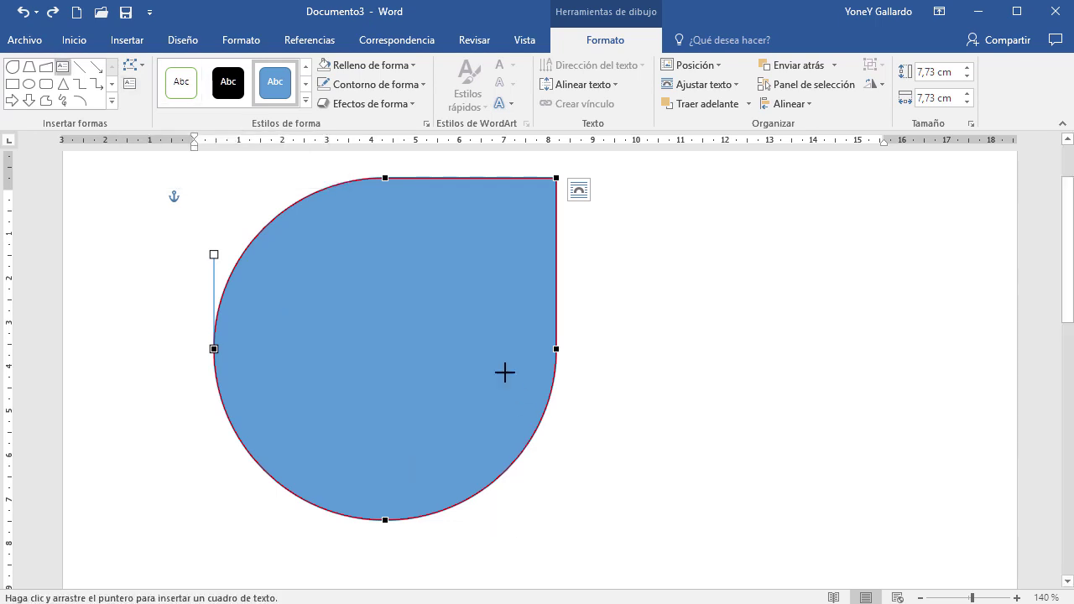
left_click_drag(301, 258, 477, 380)
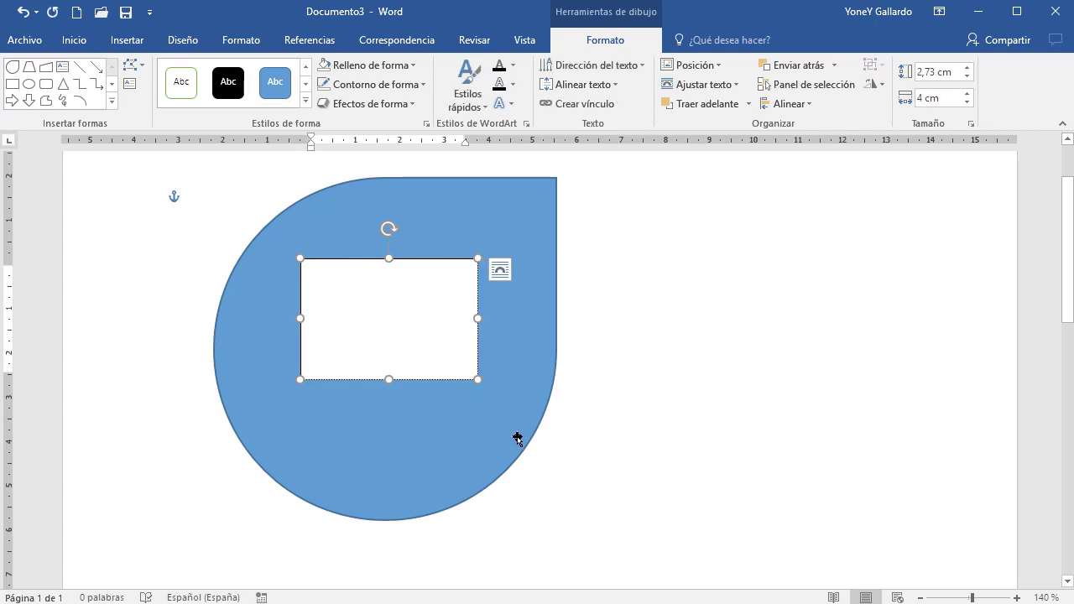
type("Hola")
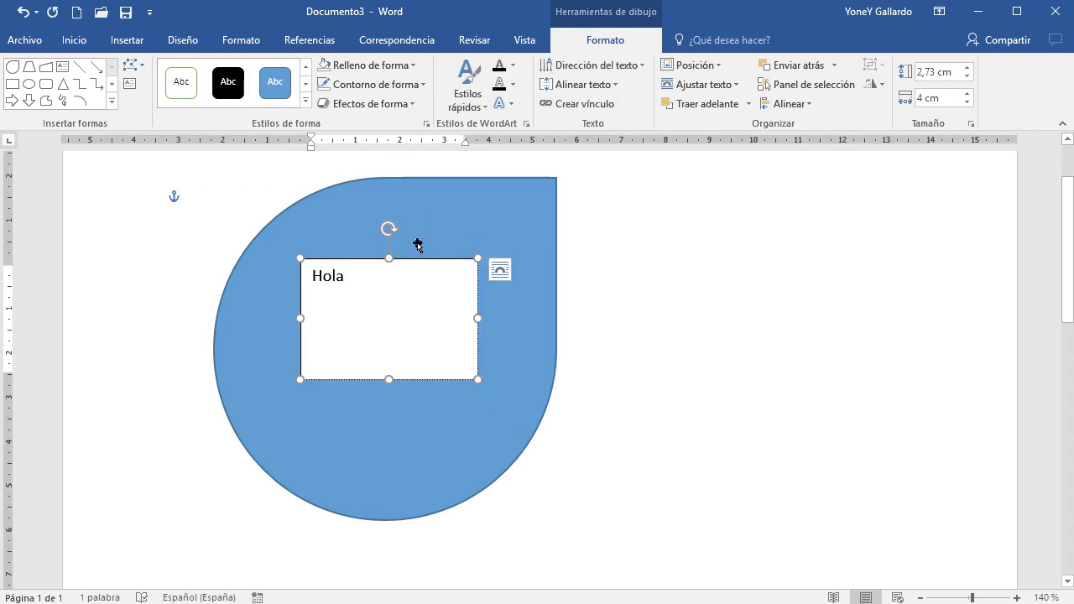
left_click_drag(419, 263, 757, 262)
left_click(891, 373)
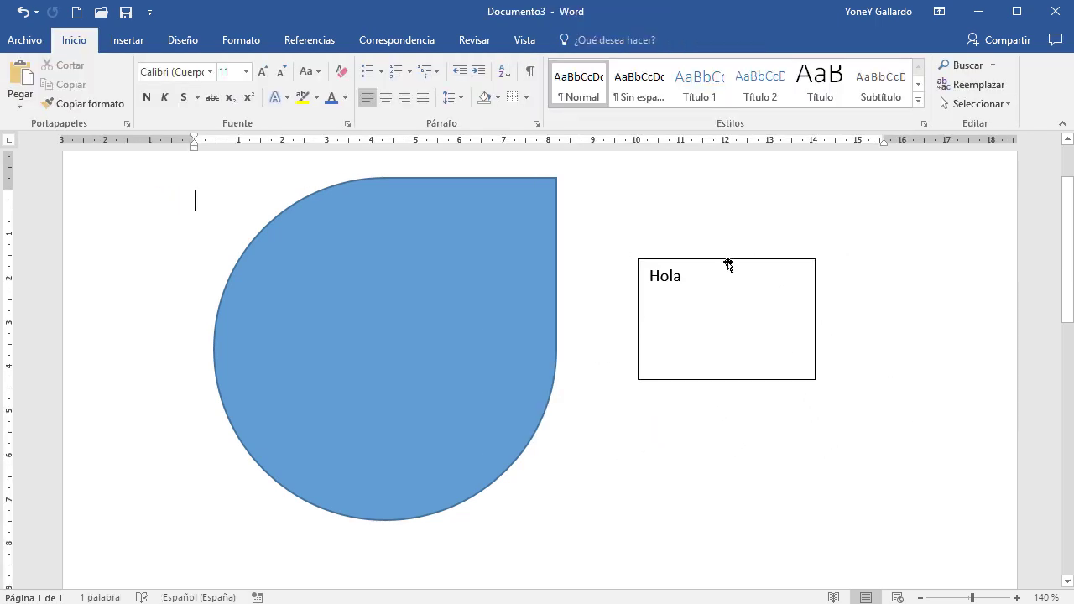
Move the "Hola" text box slightly down and to the right, and delete it.
left_click(726, 263)
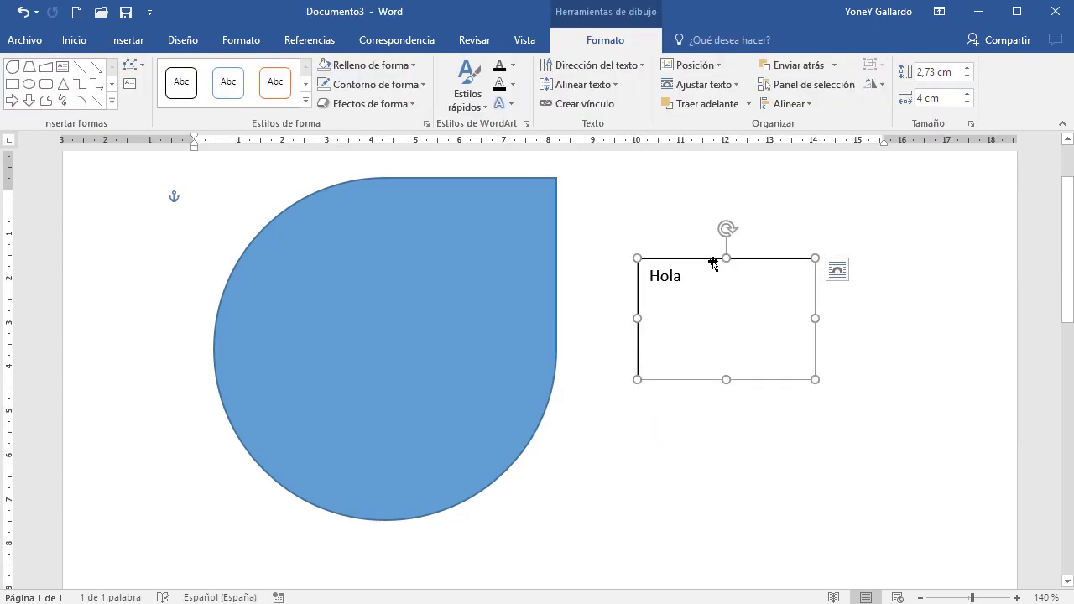
left_click_drag(709, 260, 726, 275)
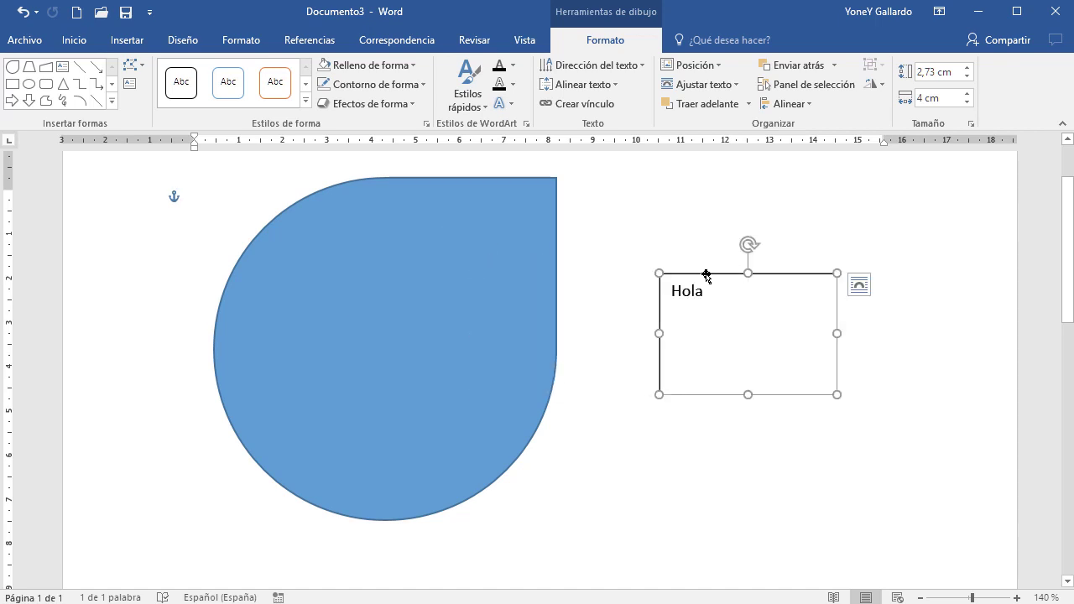
key("Delete")
Add the text "TÍTULO UNO" inside the teardrop shape.
left_click(375, 227)
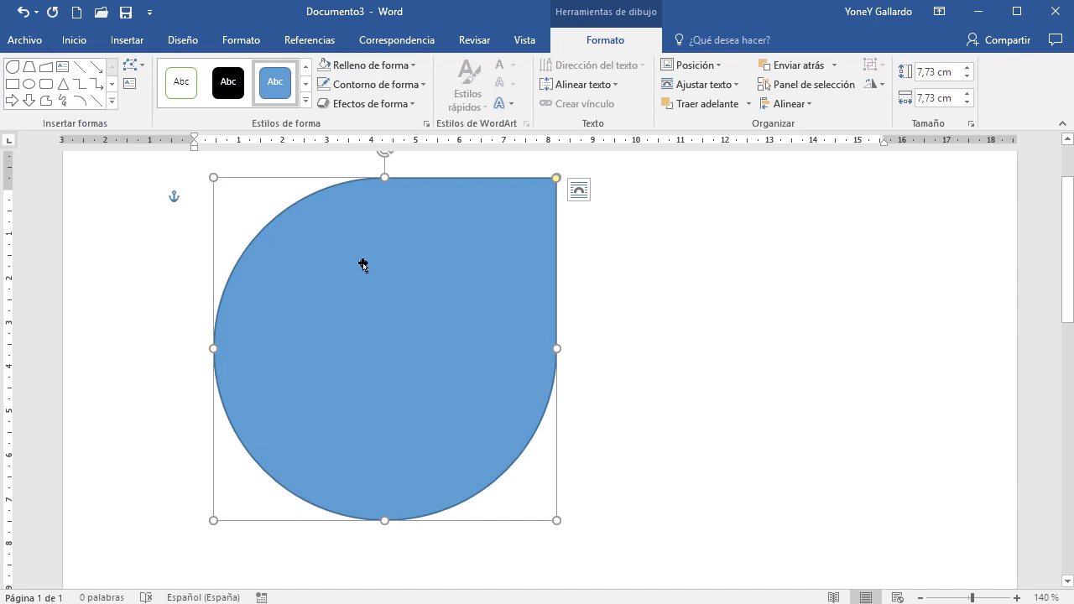
right_click(328, 266)
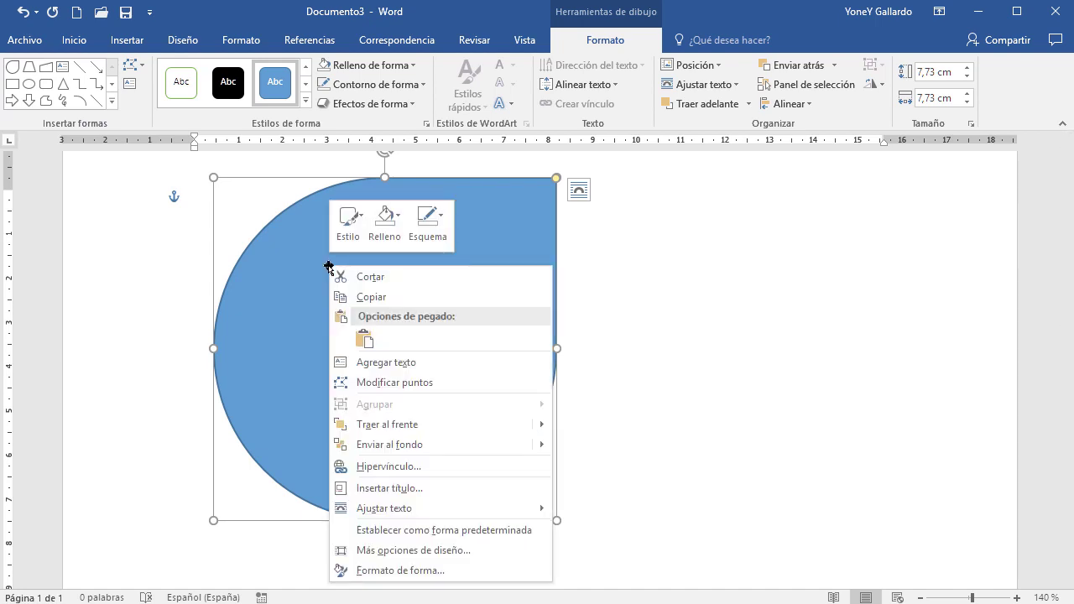
left_click(404, 362)
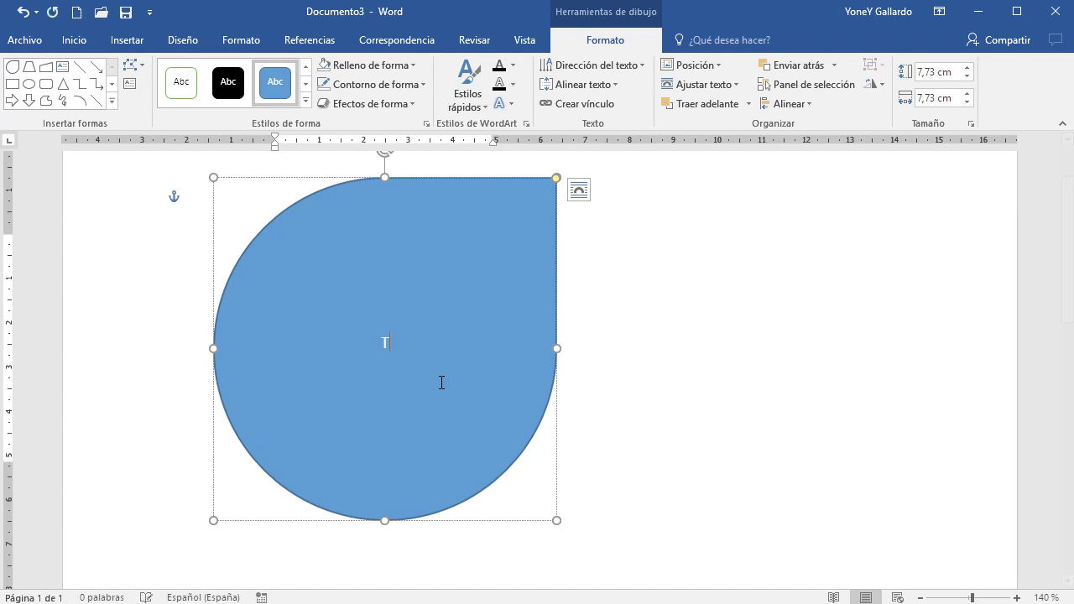
type("TÍTULO UNO")
Format all the text in the teardrop as bold with a font size of 26.
key("ctrl+a")
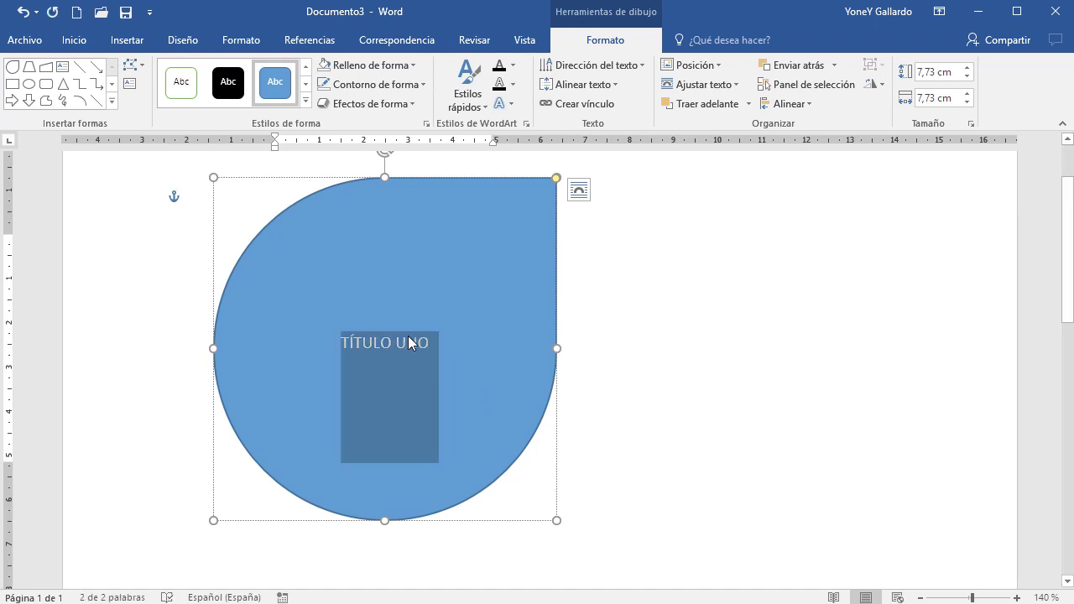
left_click(74, 39)
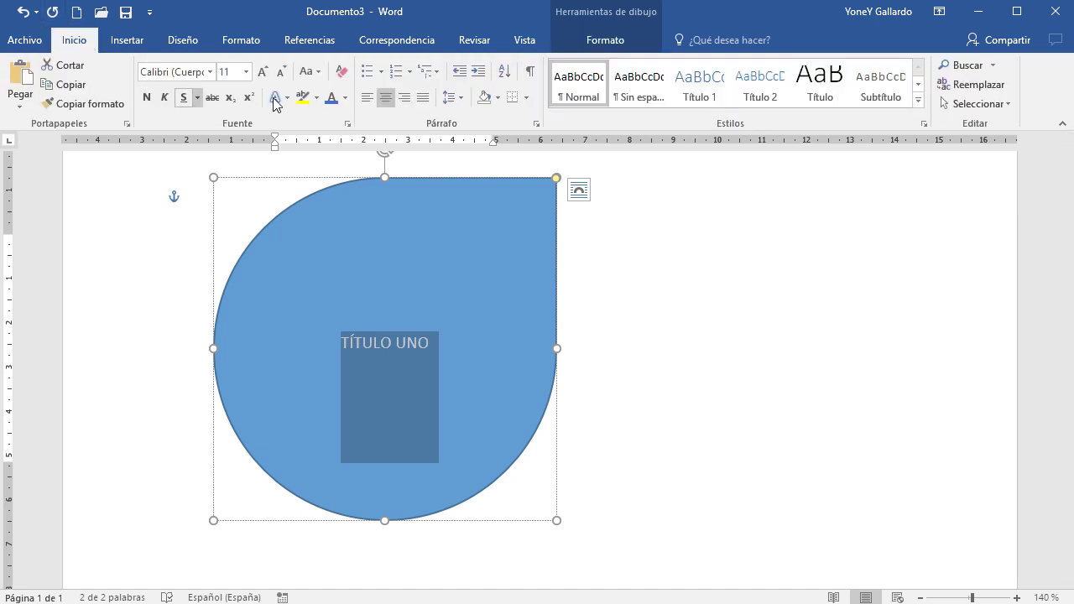
left_click(263, 72)
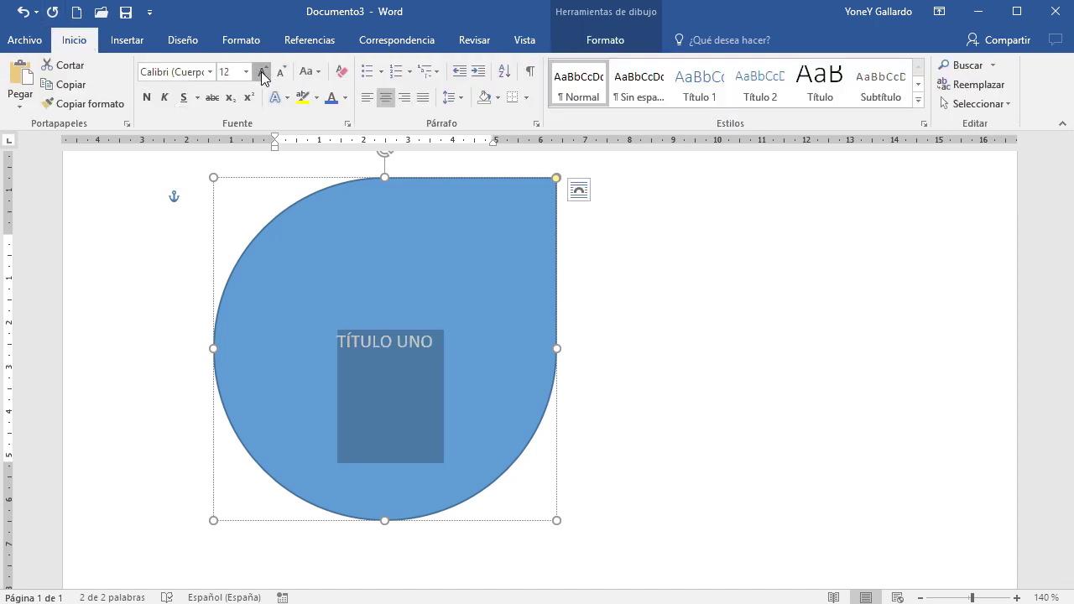
left_click(263, 72)
left_click(263, 72)
left_click(263, 72)
left_click(262, 72)
left_click(262, 72)
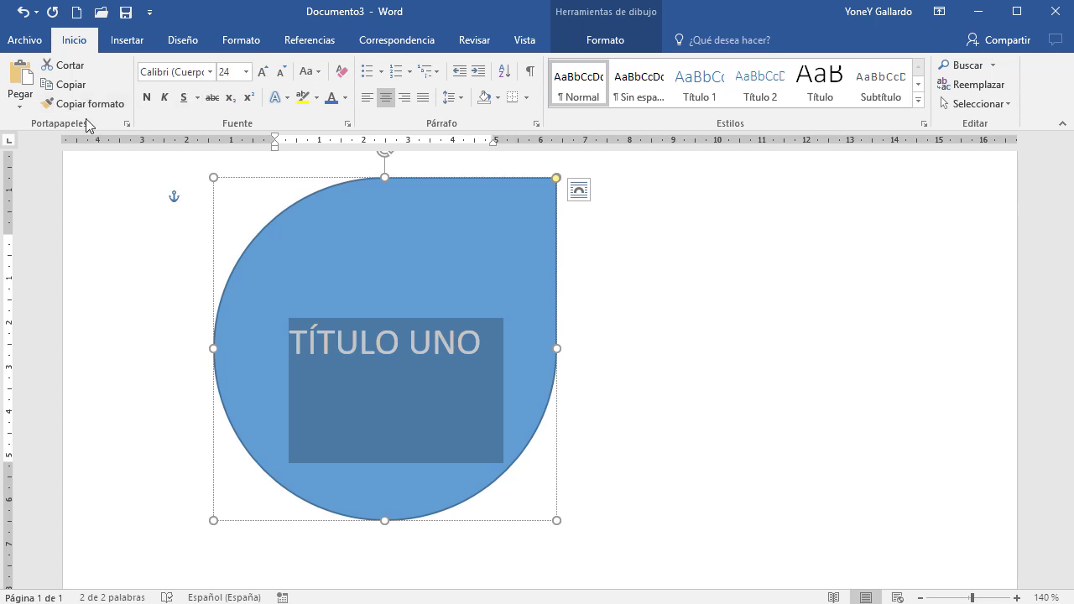
left_click(147, 100)
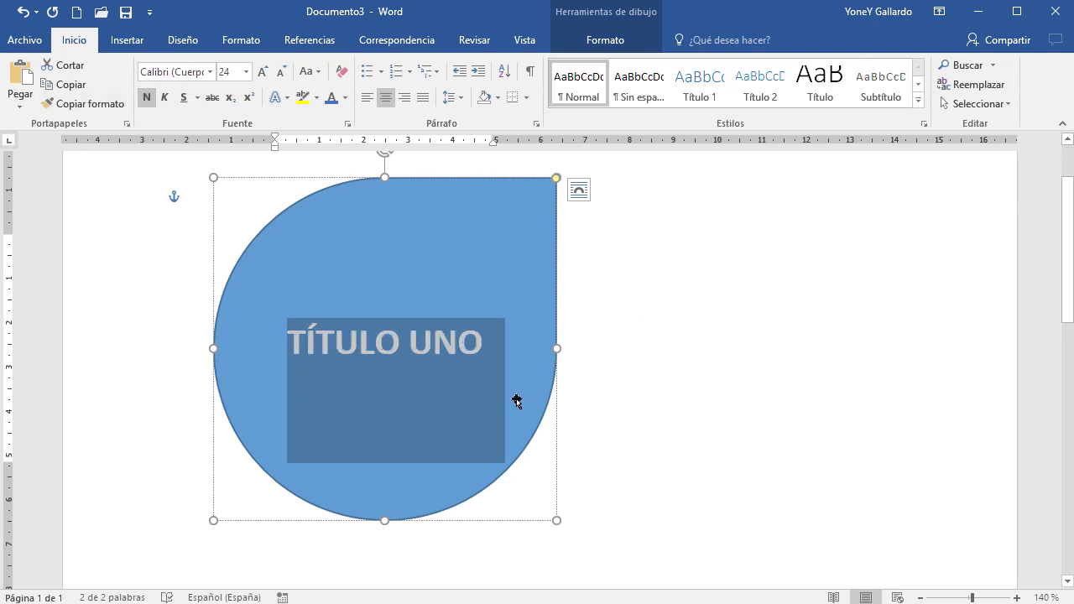
left_click(263, 72)
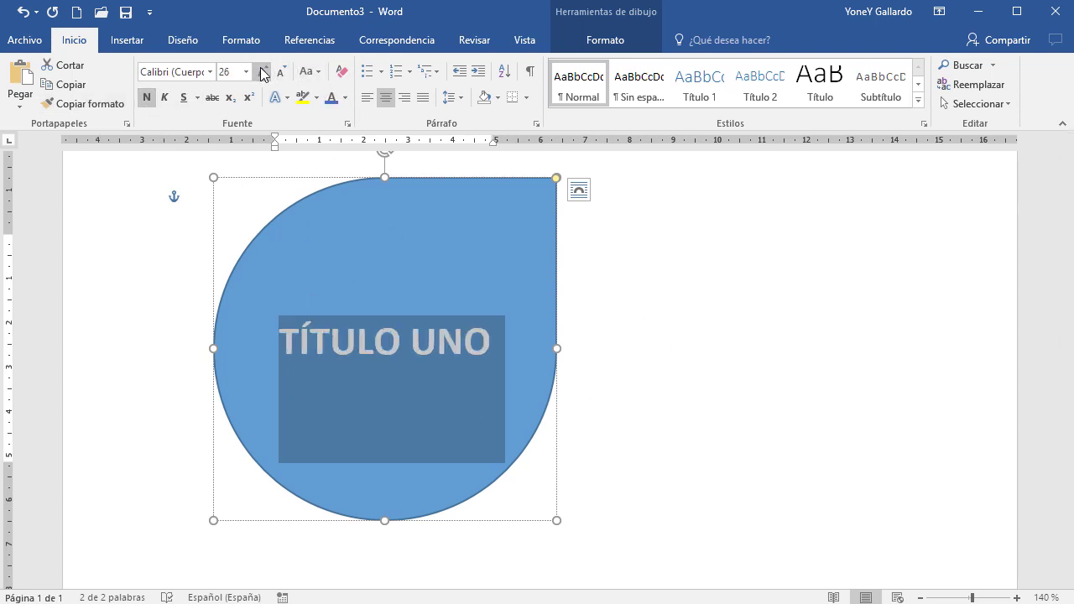
left_click(688, 361)
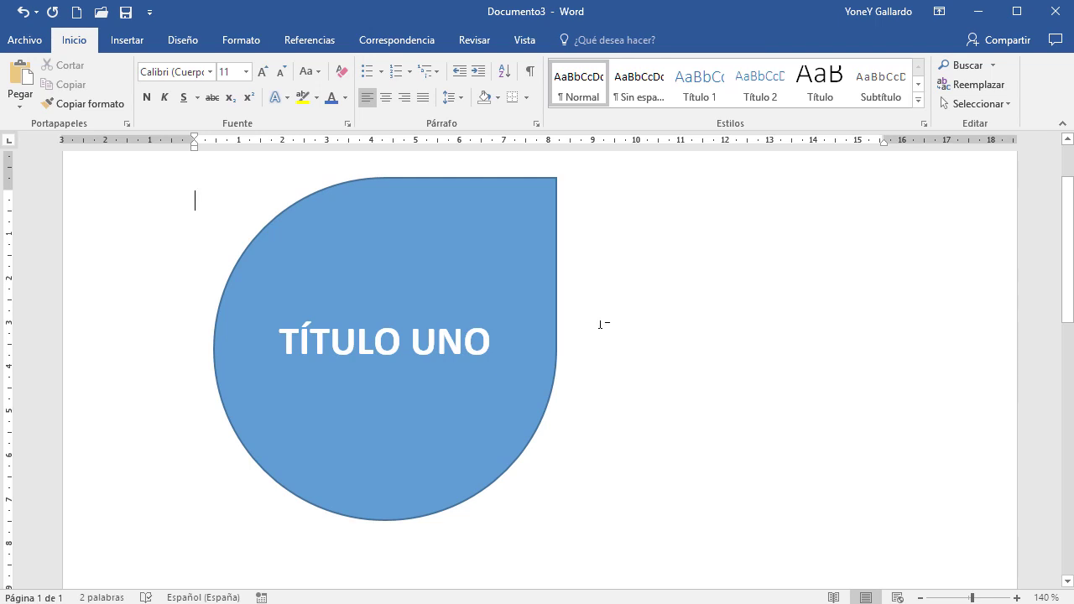
Move the teardrop to the right side of the page and apply the green gradient theme style with a soft shadow.
left_click(489, 185)
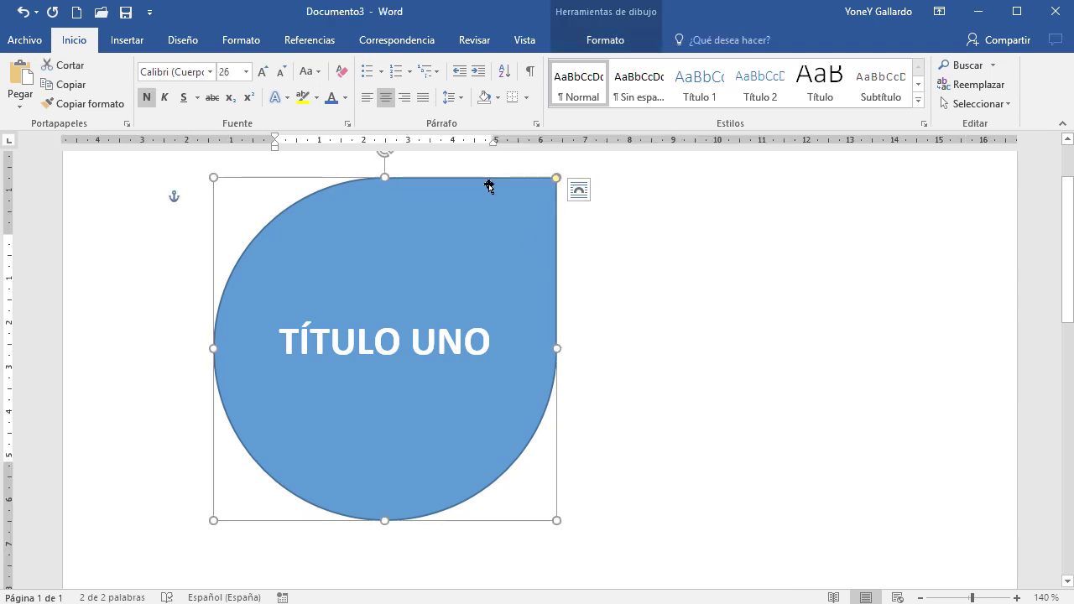
left_click(621, 41)
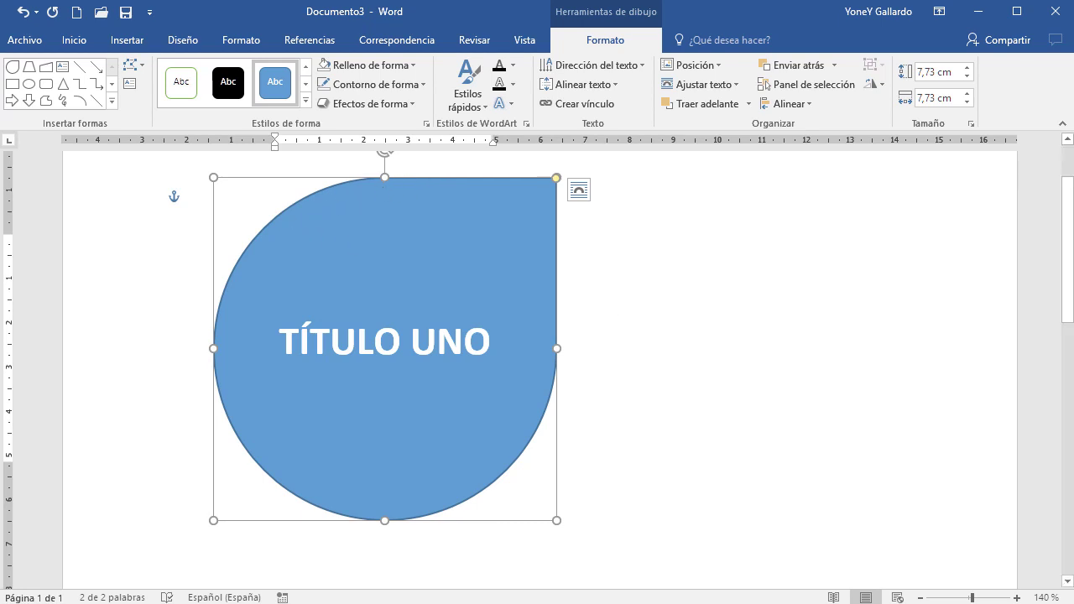
left_click(306, 102)
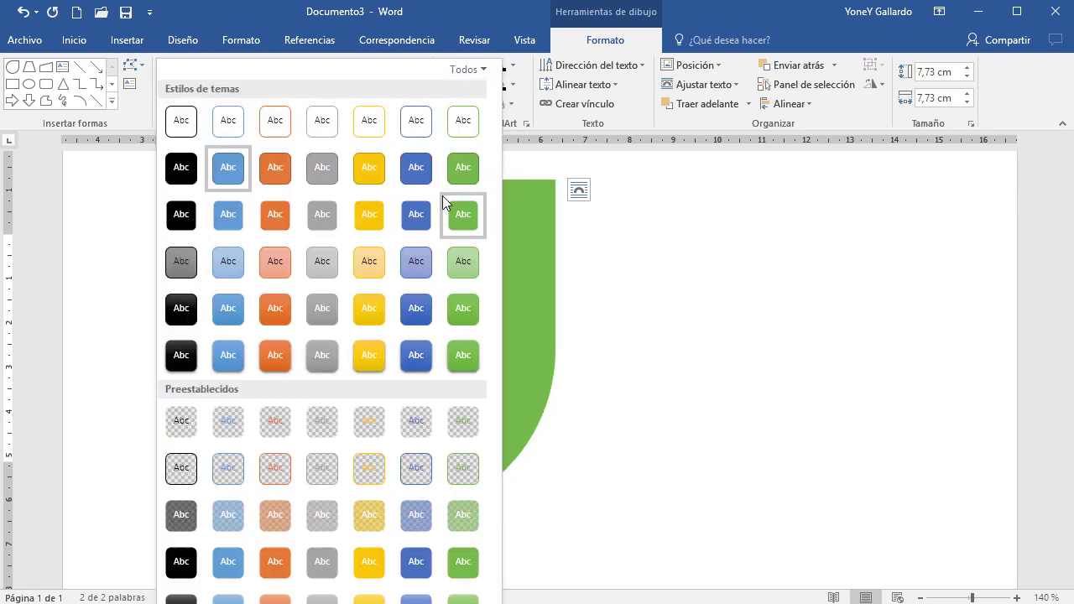
left_click(596, 281)
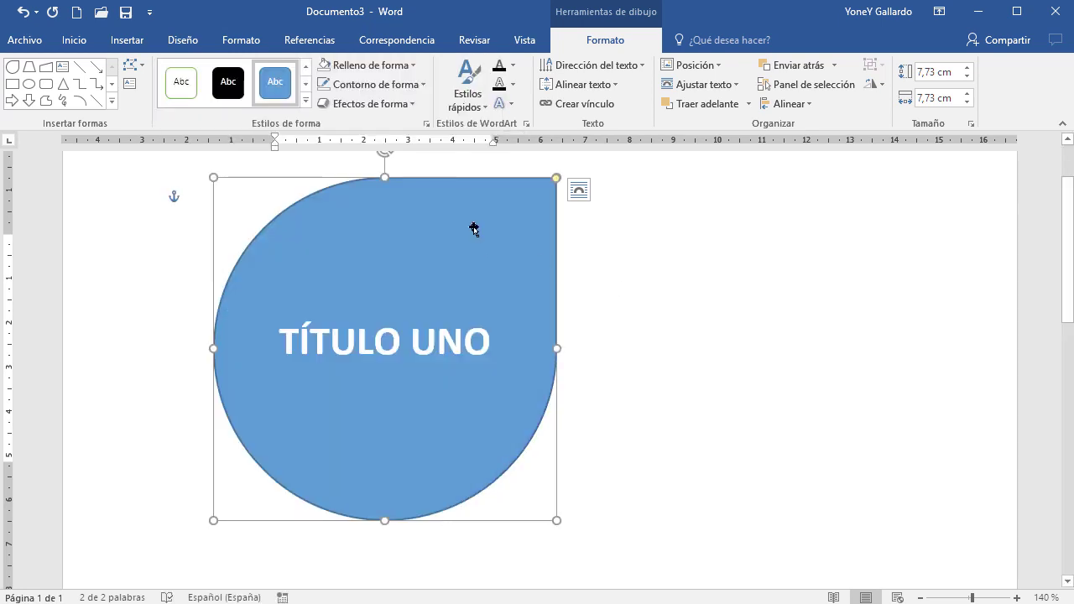
left_click_drag(474, 229, 856, 235)
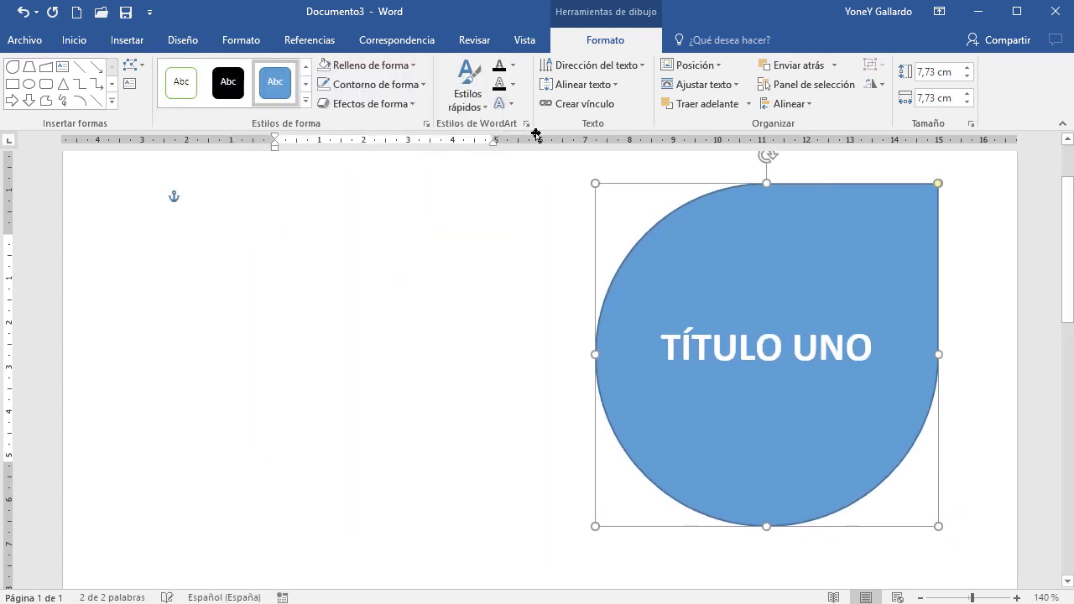
left_click(305, 100)
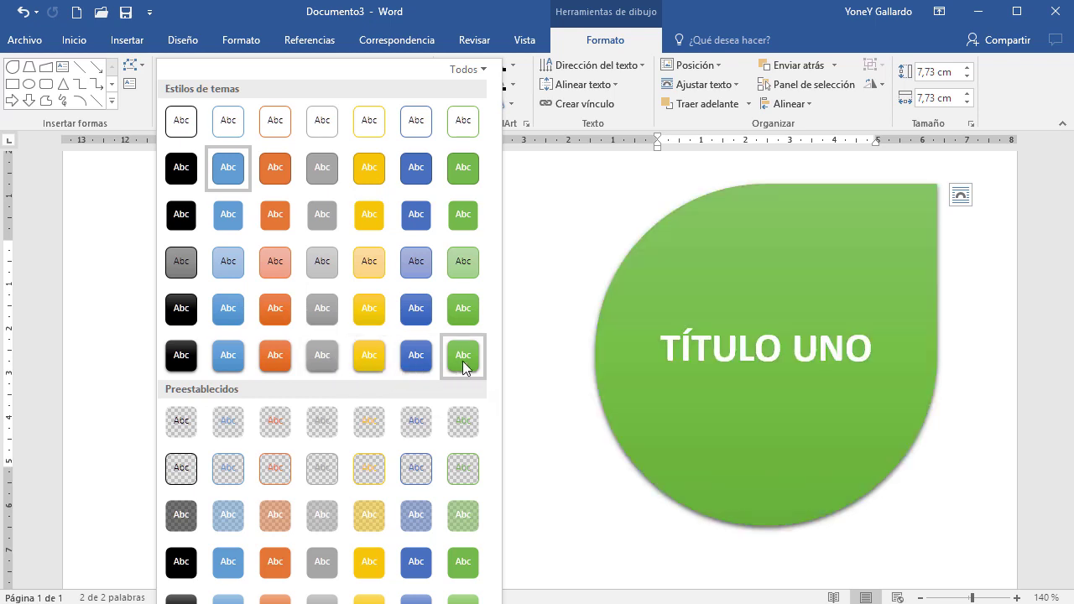
left_click(463, 361)
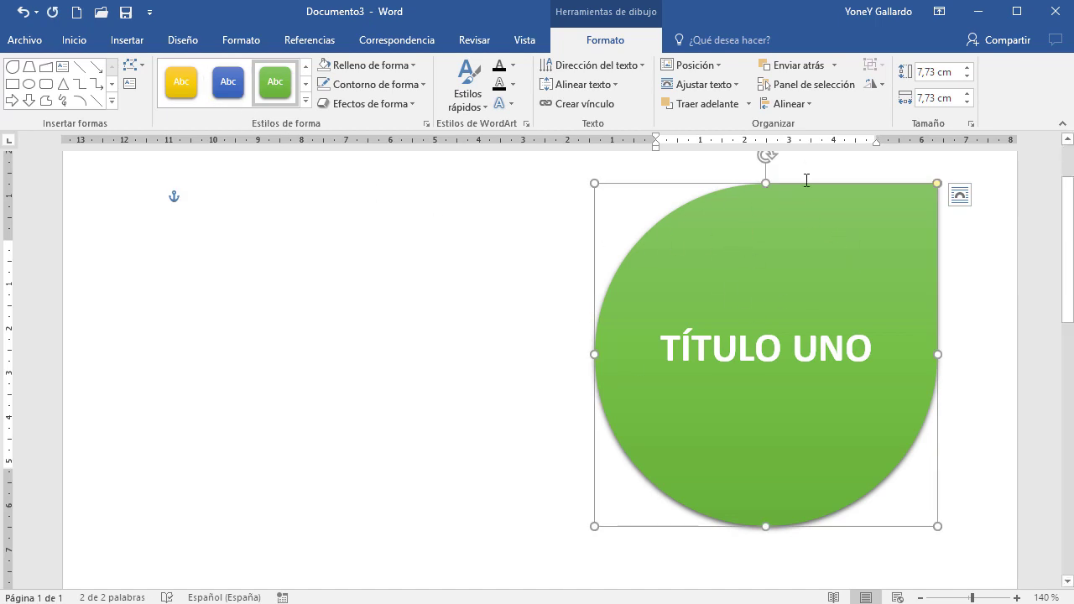
Reposition the green teardrop slightly lower and a little to the left within the right half of the page.
left_click_drag(807, 184, 772, 194)
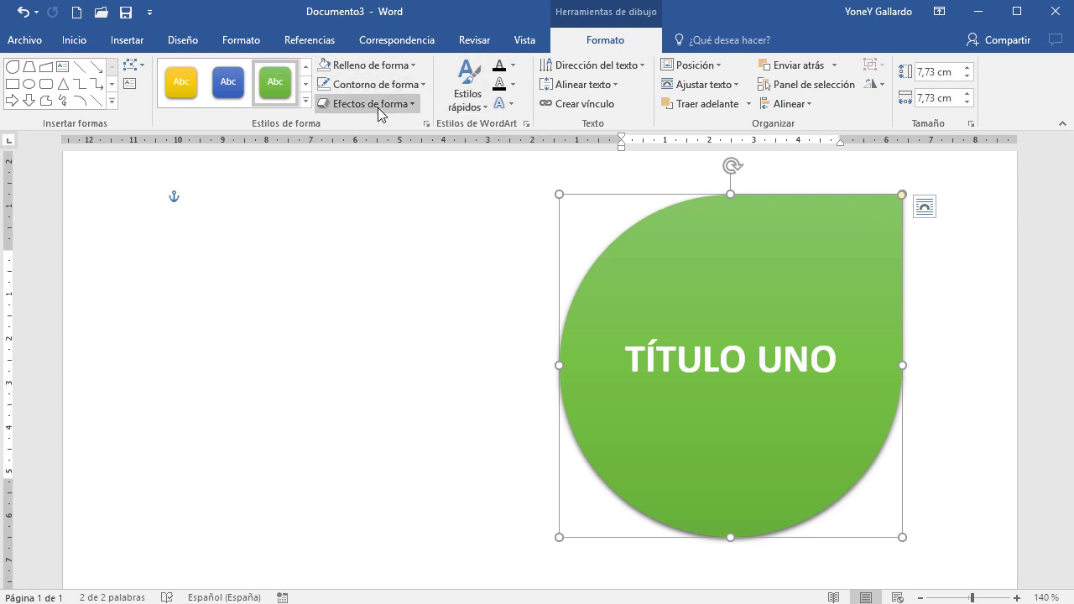
left_click_drag(819, 199, 782, 214)
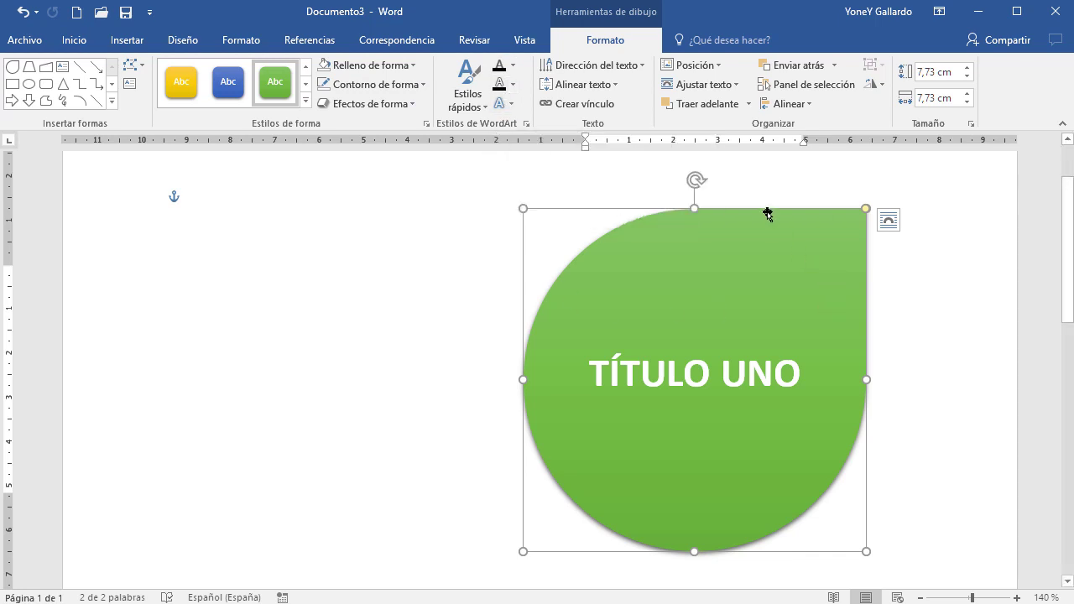
left_click_drag(765, 214, 648, 211)
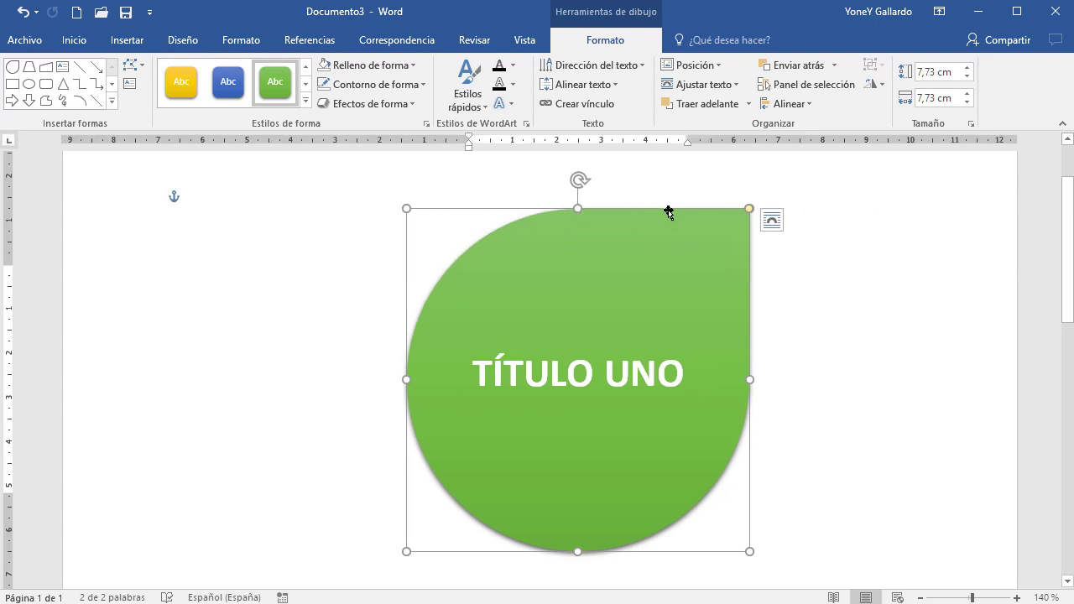
left_click_drag(747, 210, 853, 210)
Fill the teardrop with the standard light blue colour.
left_click(411, 65)
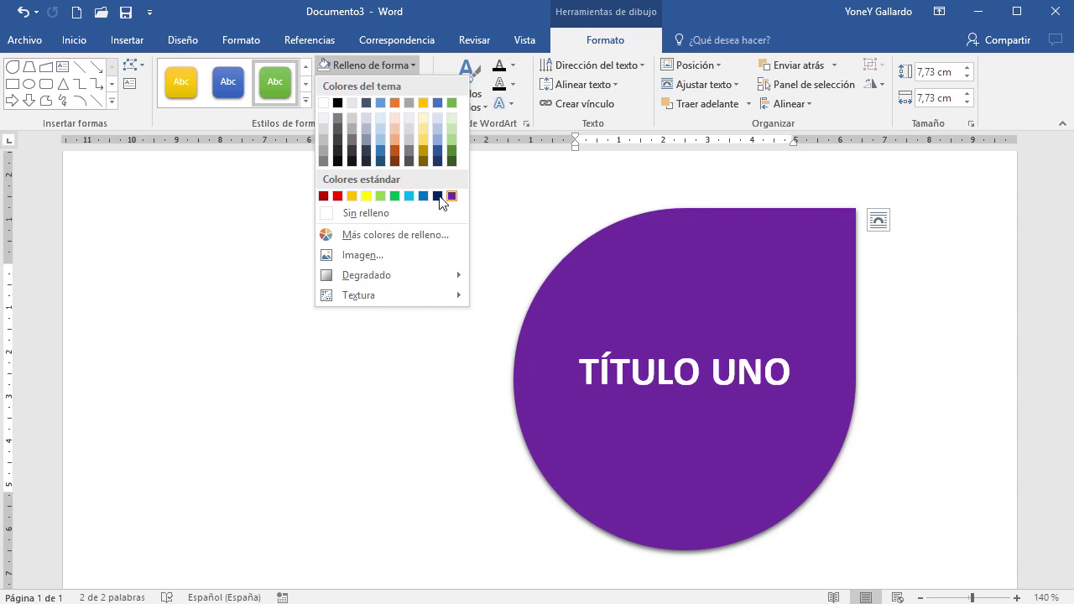
left_click(409, 198)
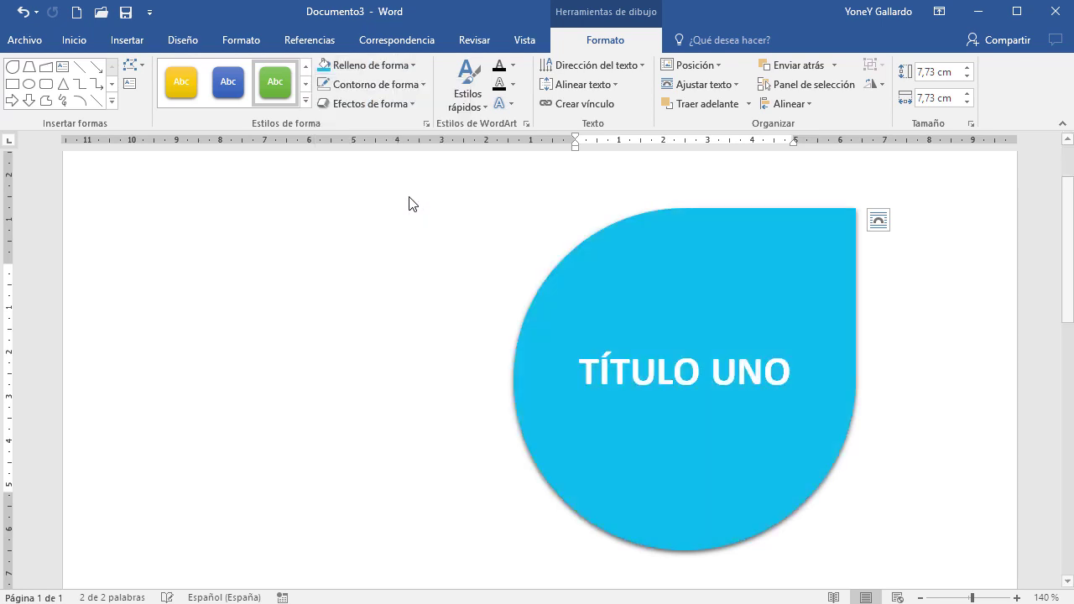
left_click(695, 283)
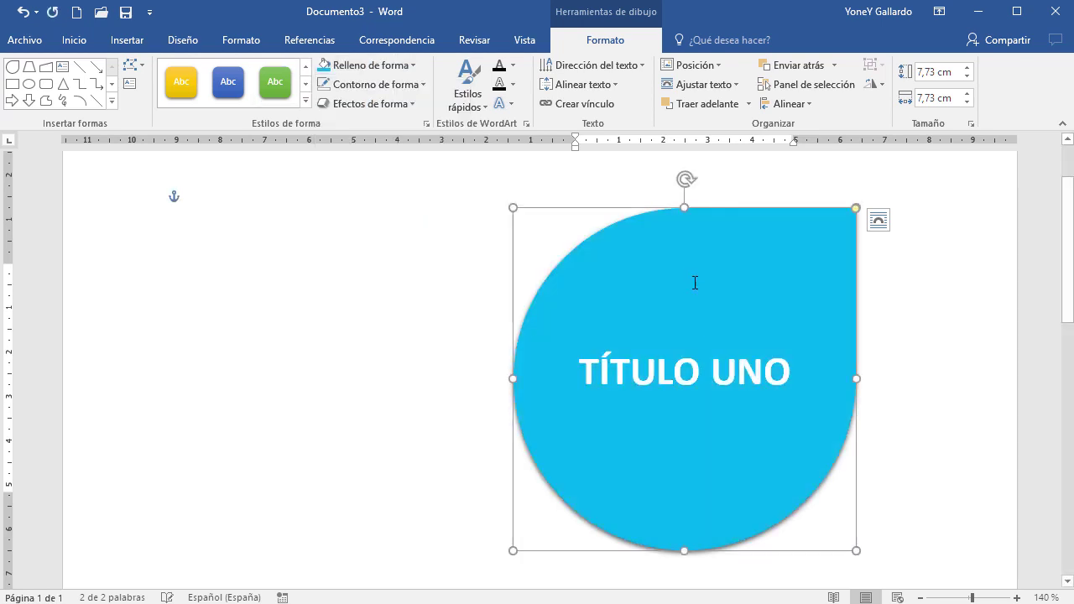
Examine the gradient, texture and custom colour options for the teardrop's fill without applying any.
left_click(411, 65)
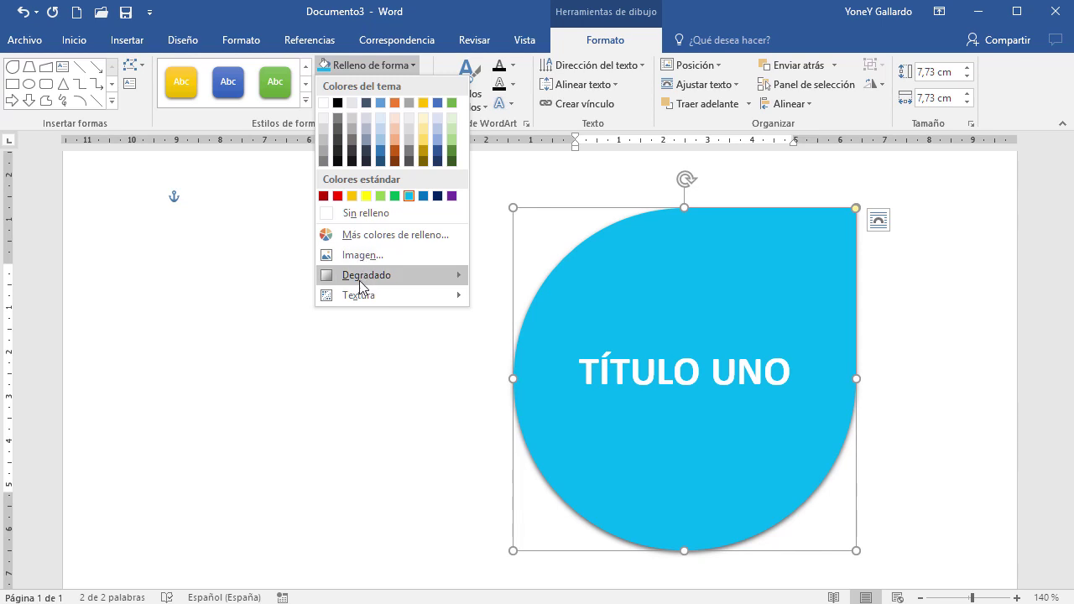
mouse_move(363, 281)
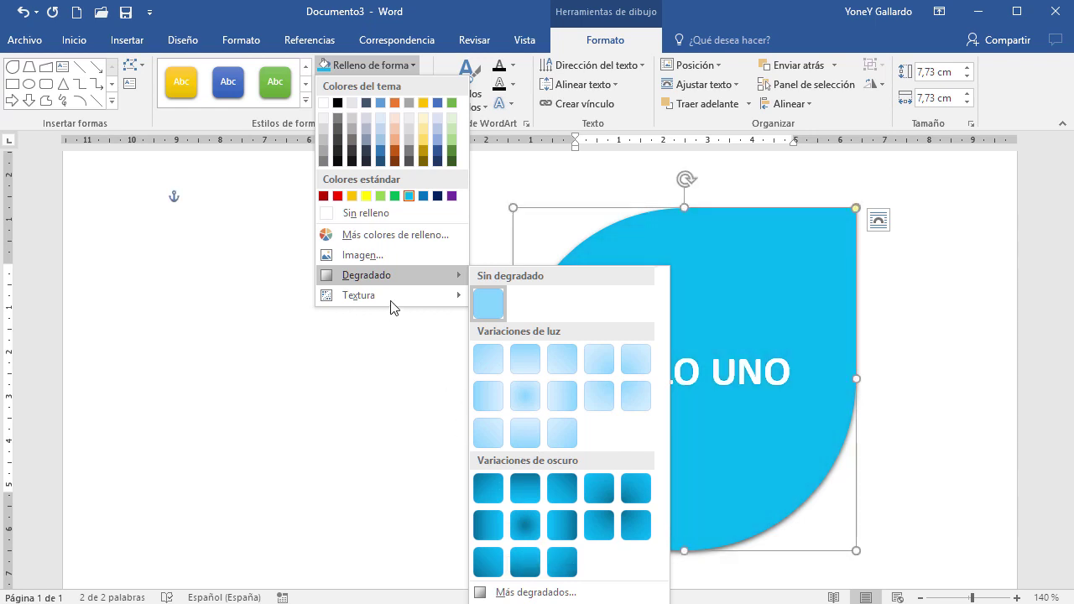
mouse_move(388, 299)
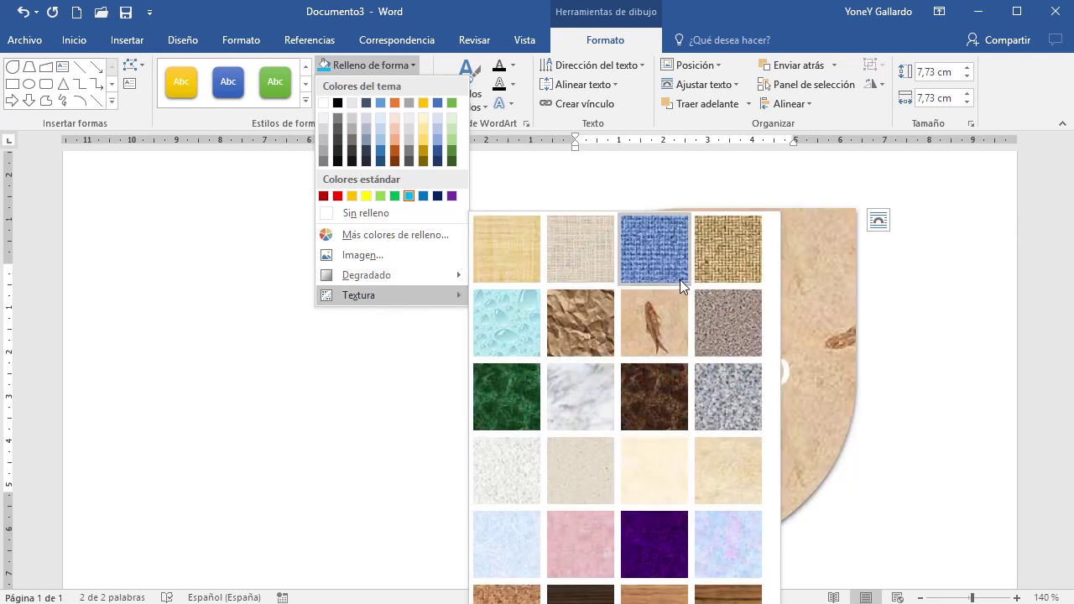
left_click(396, 235)
left_click_drag(619, 212, 350, 195)
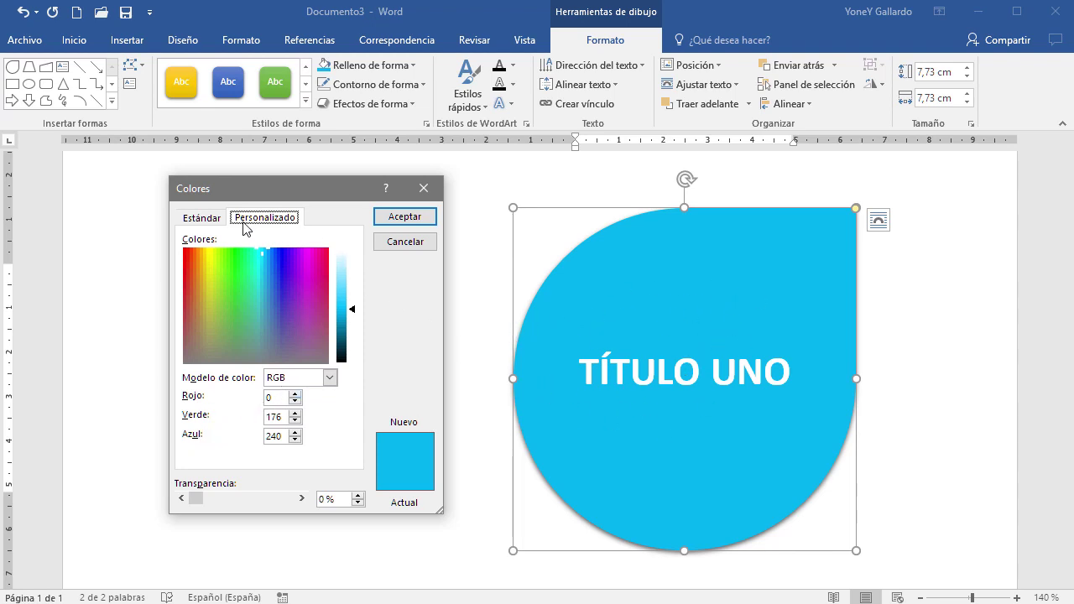
left_click(402, 244)
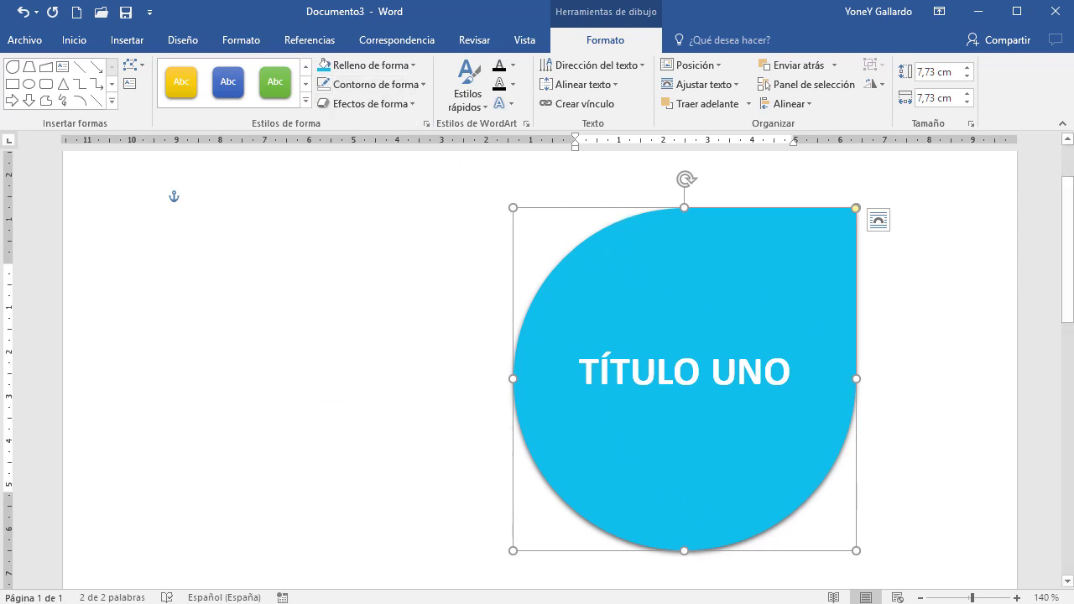
Give the teardrop a standard purple outline with a thickness of 6 pt.
left_click(424, 85)
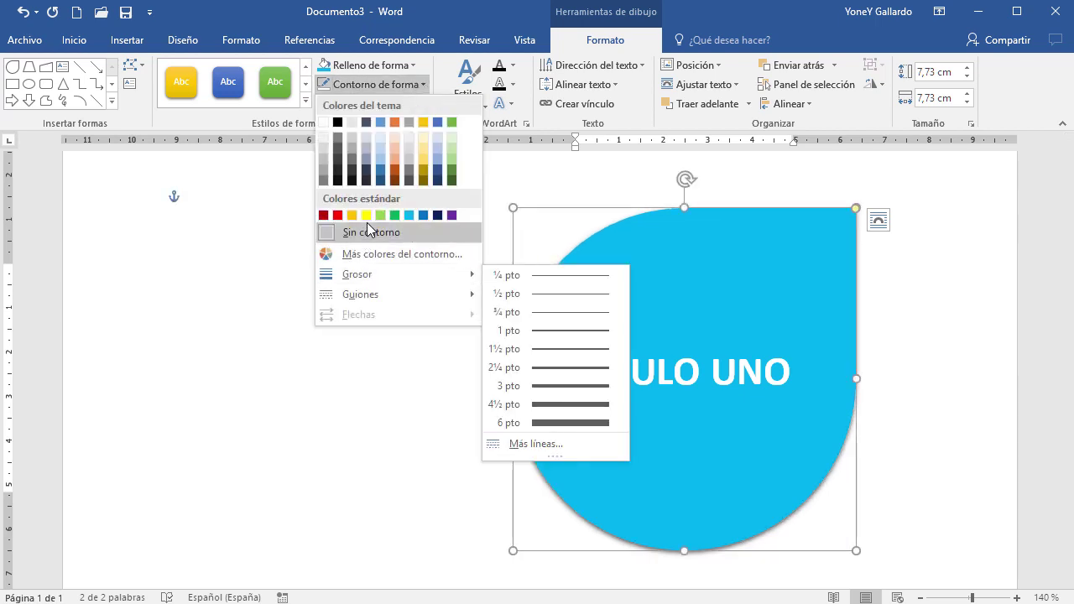
left_click(451, 218)
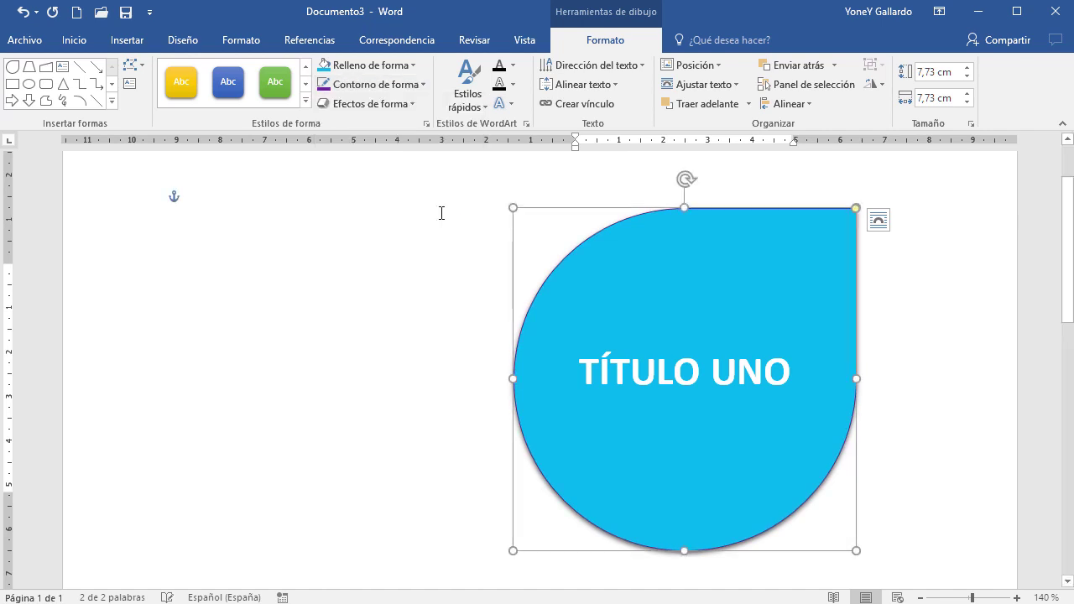
left_click(385, 87)
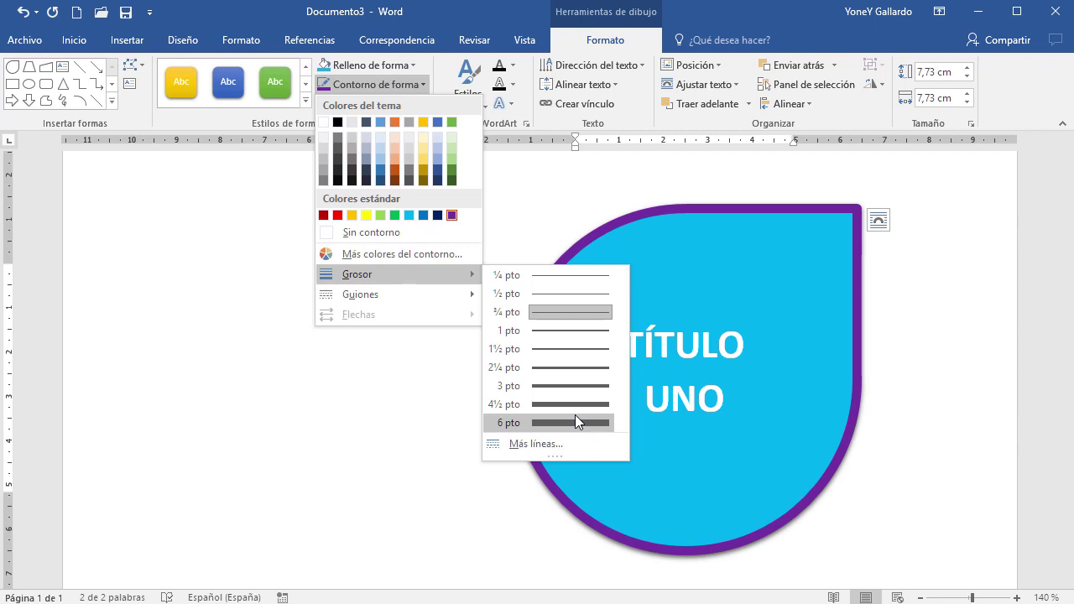
left_click(575, 421)
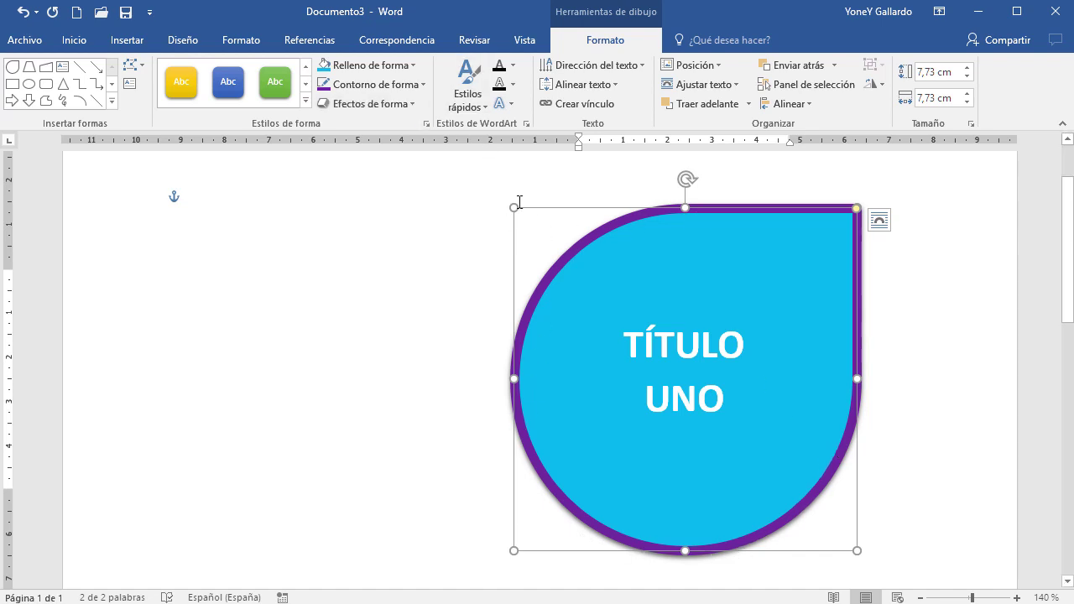
Examine the preset, shadow, reflection, glow, soft edge, bevel and 3D rotation effects for the teardrop without applying any.
left_click(410, 103)
mouse_move(370, 137)
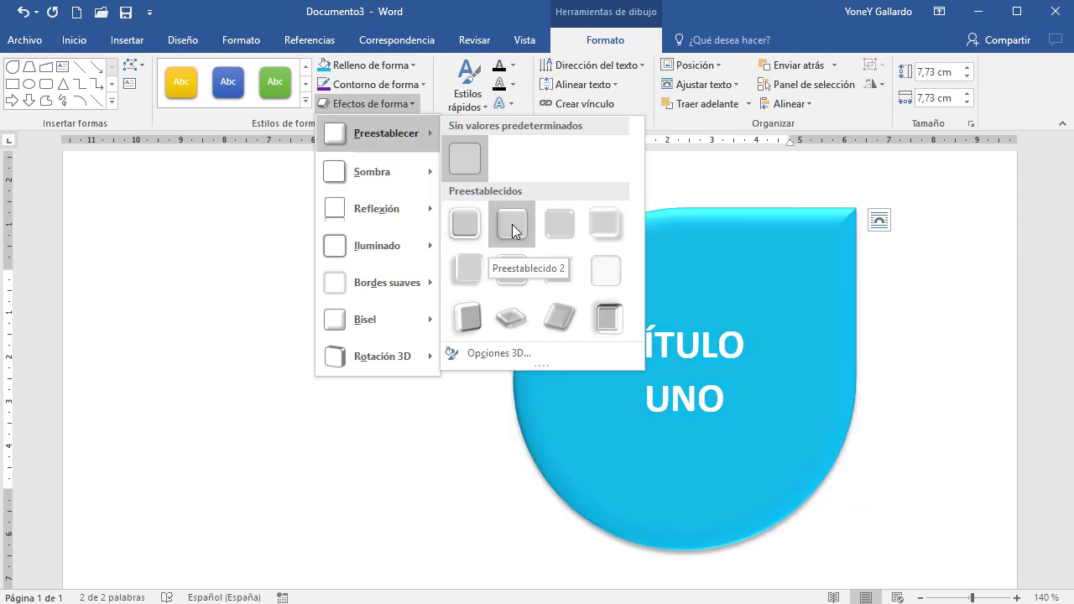
mouse_move(389, 174)
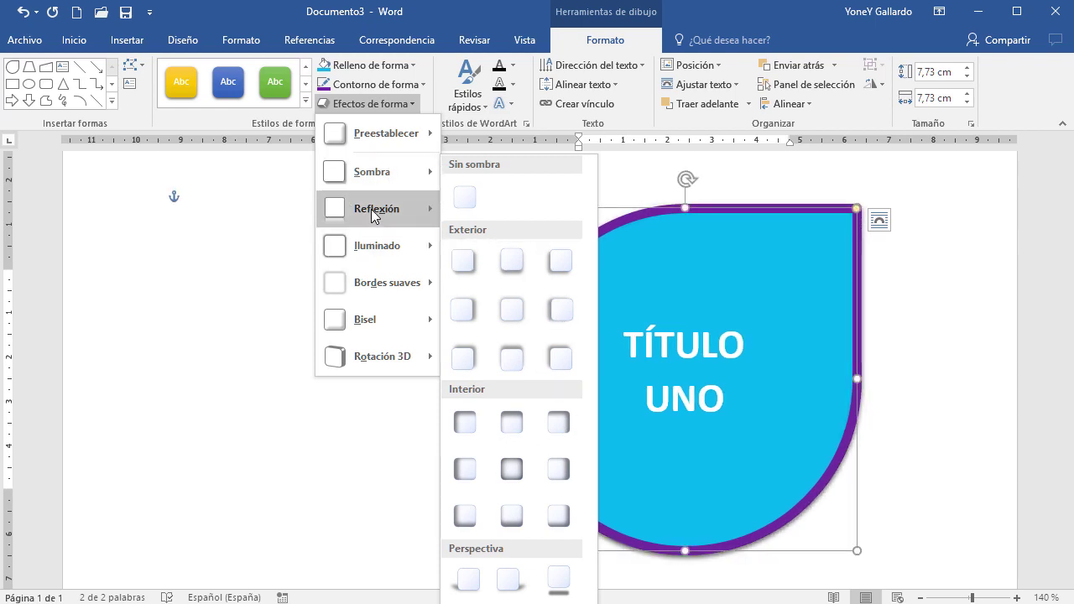
mouse_move(341, 210)
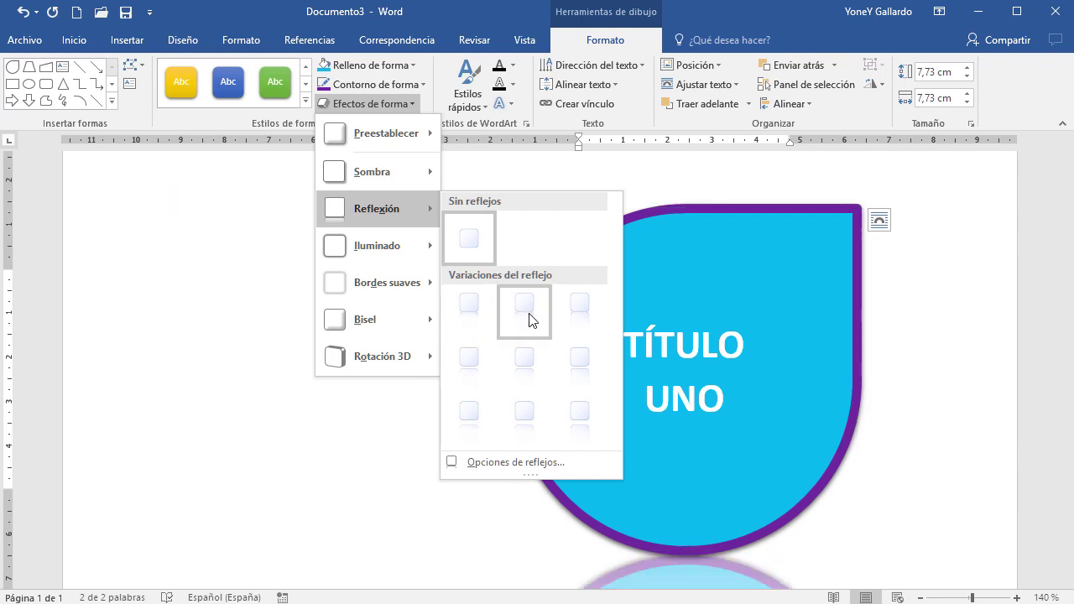
mouse_move(383, 246)
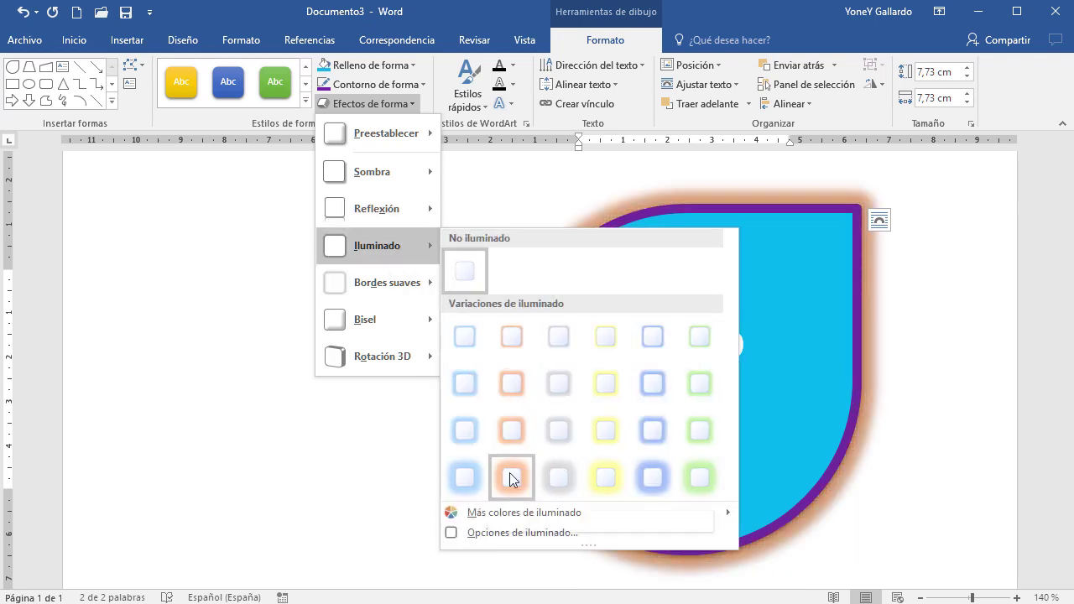
mouse_move(384, 287)
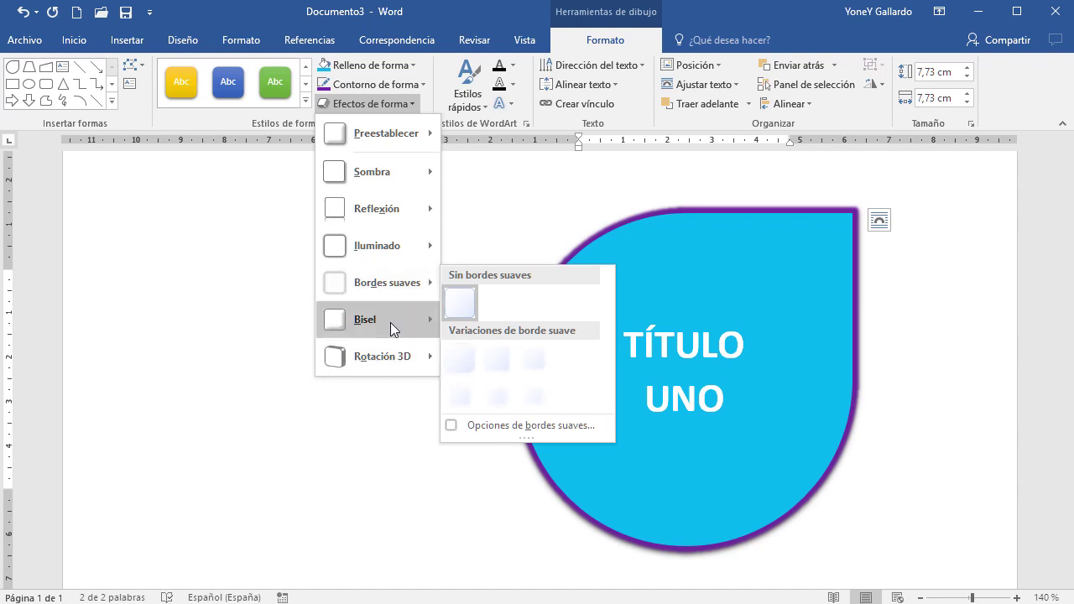
mouse_move(360, 322)
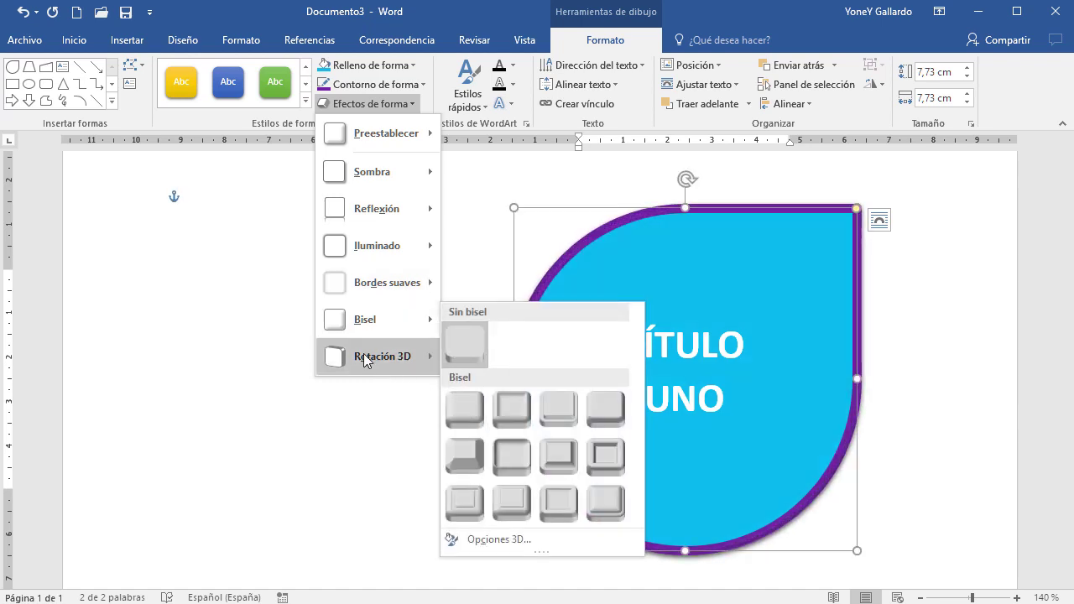
mouse_move(363, 359)
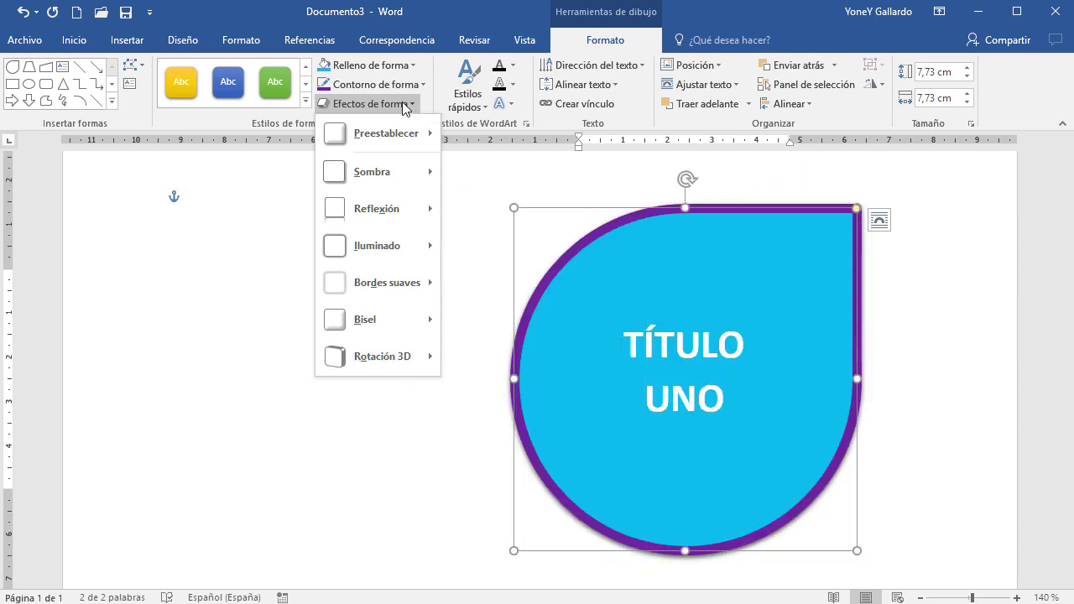
left_click(406, 104)
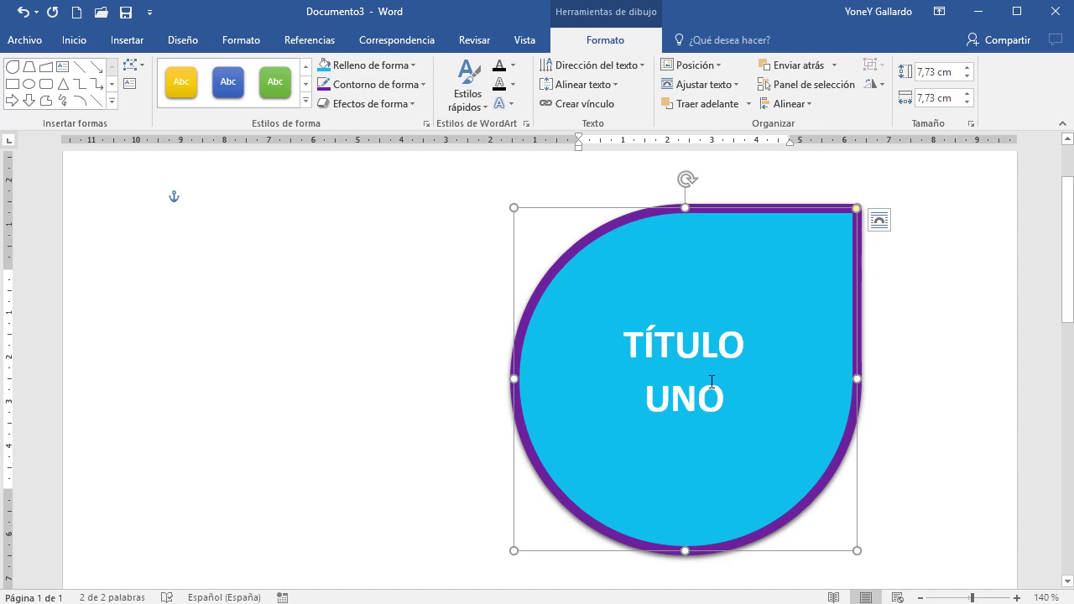
Delete the word UNO and its empty line from the text inside the teardrop.
left_click(724, 408)
left_click_drag(721, 397, 646, 395)
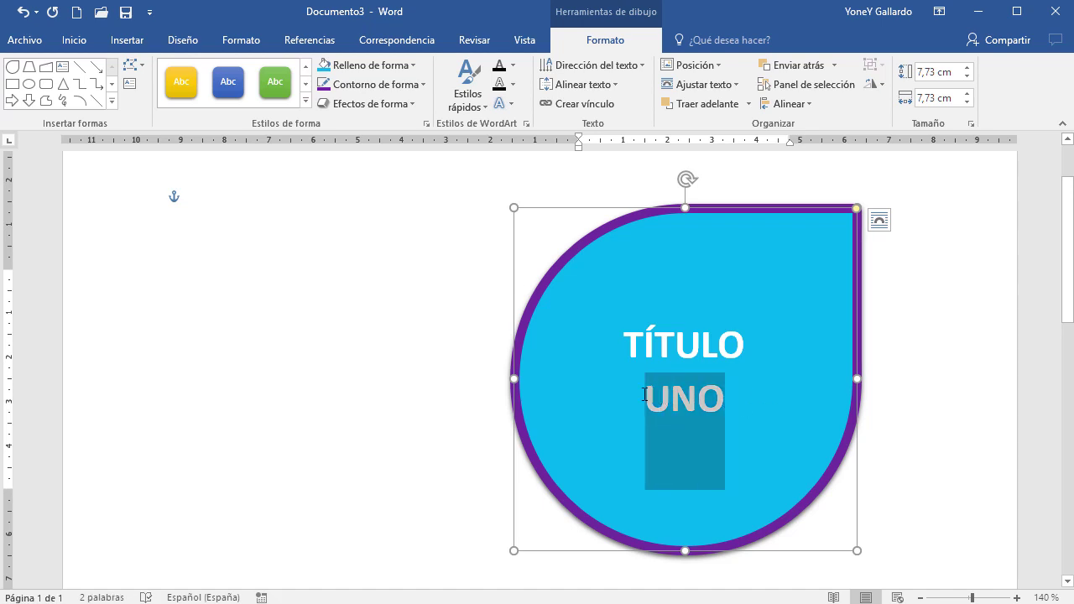
key("BackSpace")
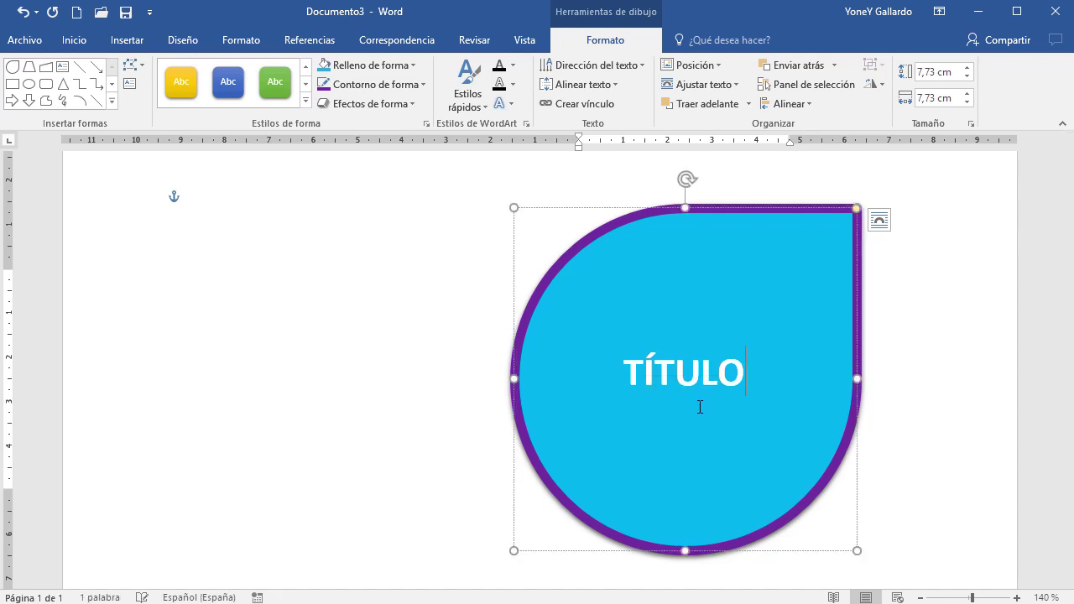
key("BackSpace")
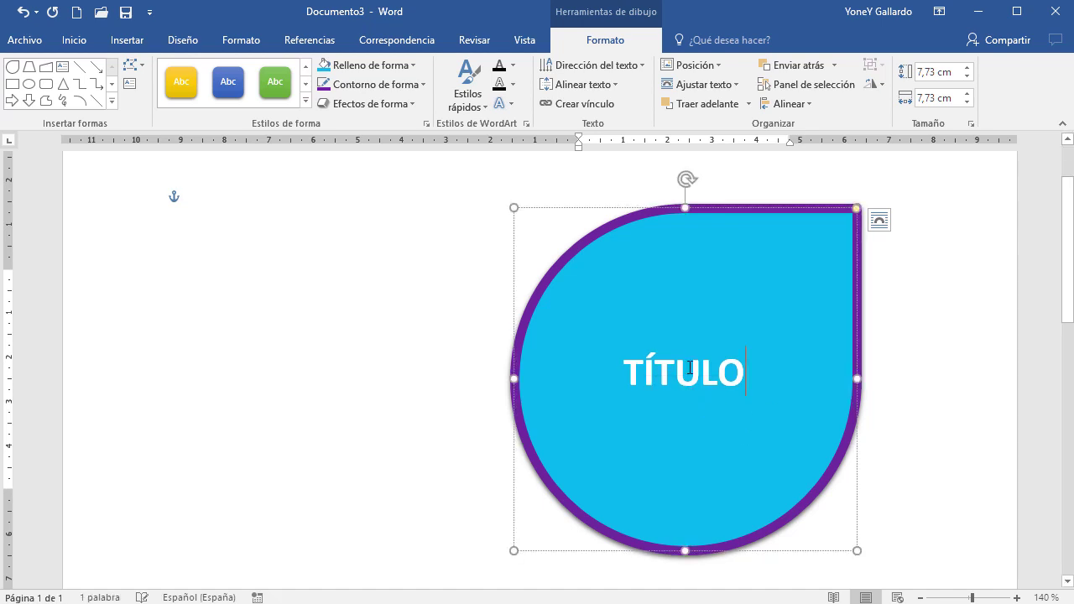
Select the whole teardrop and enlarge its text TÍTULO to 36 pt so the word fits on one line.
left_click(789, 209)
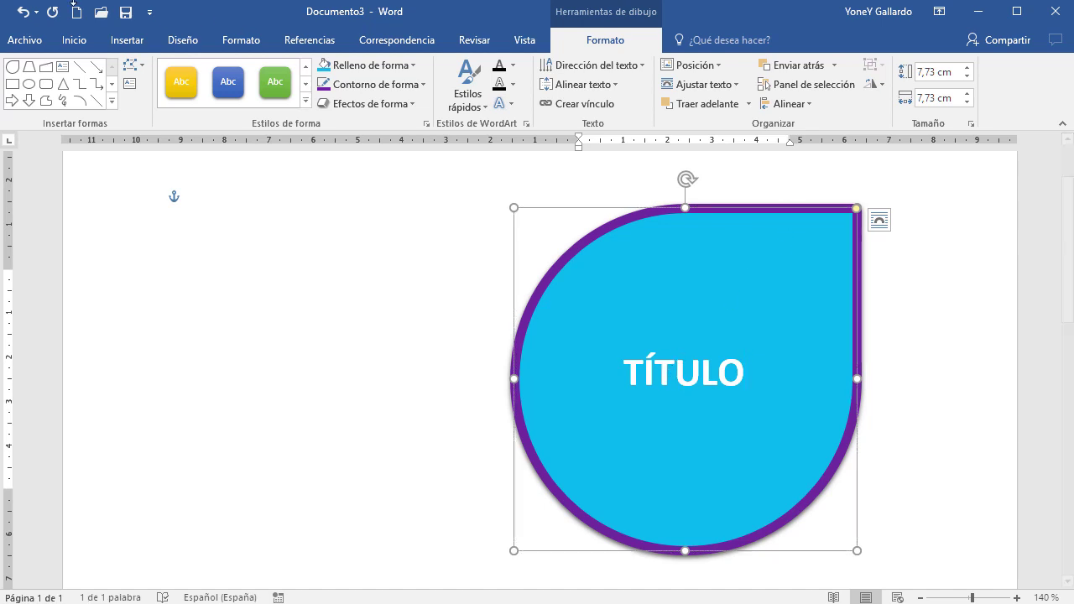
left_click(75, 39)
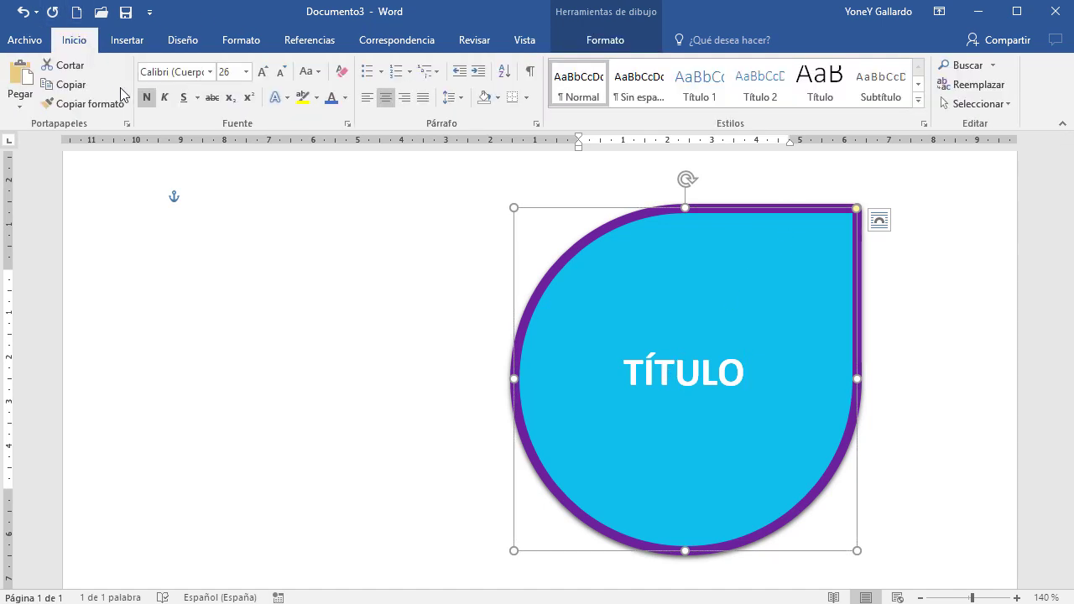
left_click(262, 71)
left_click(263, 72)
left_click(263, 71)
left_click(262, 71)
left_click(264, 74)
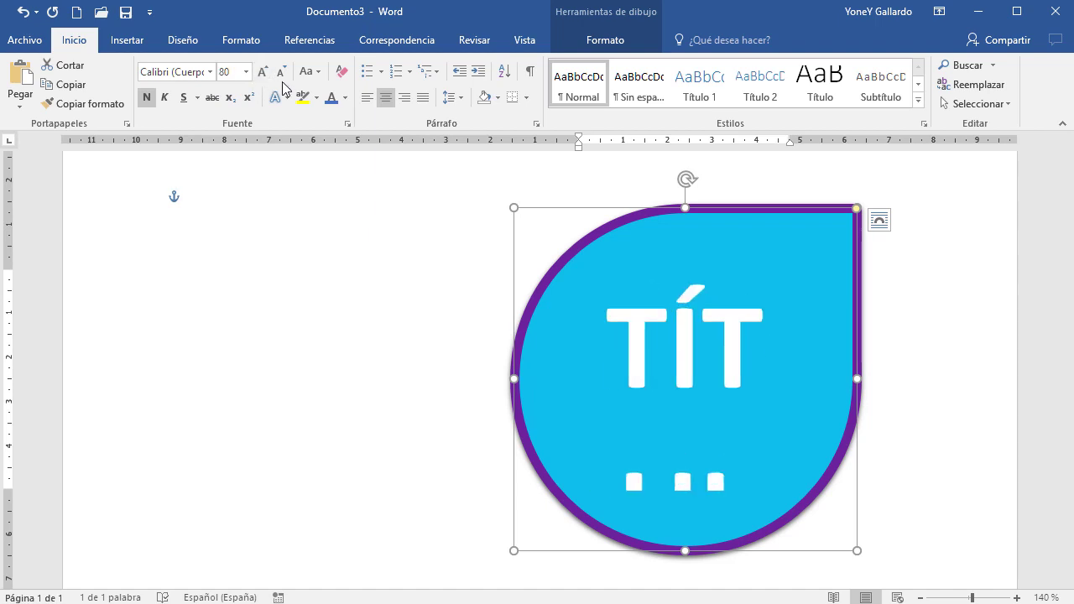
left_click(279, 77)
left_click(279, 74)
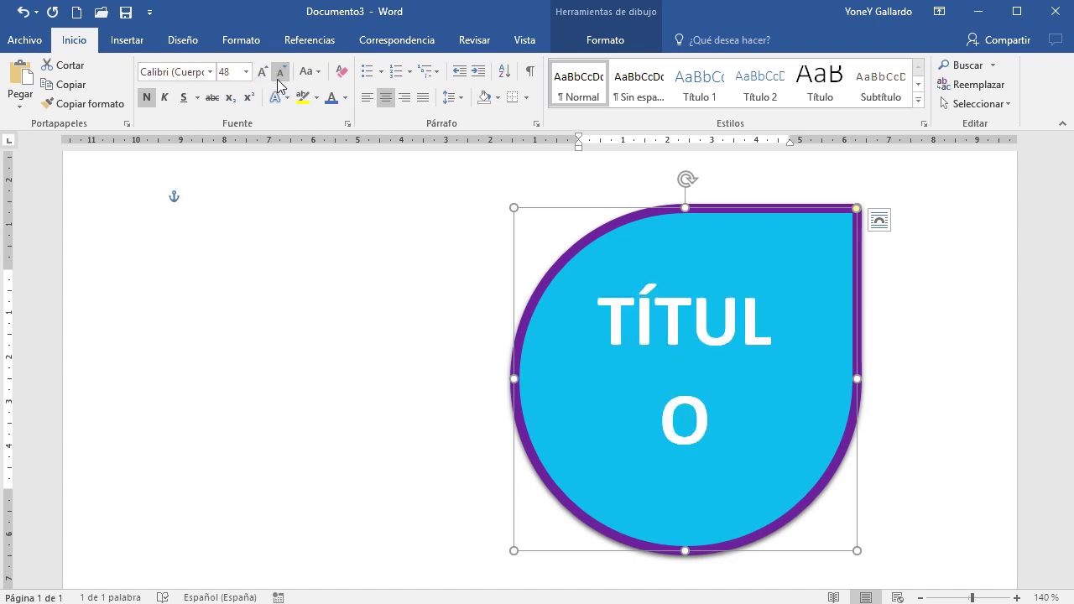
left_click(279, 73)
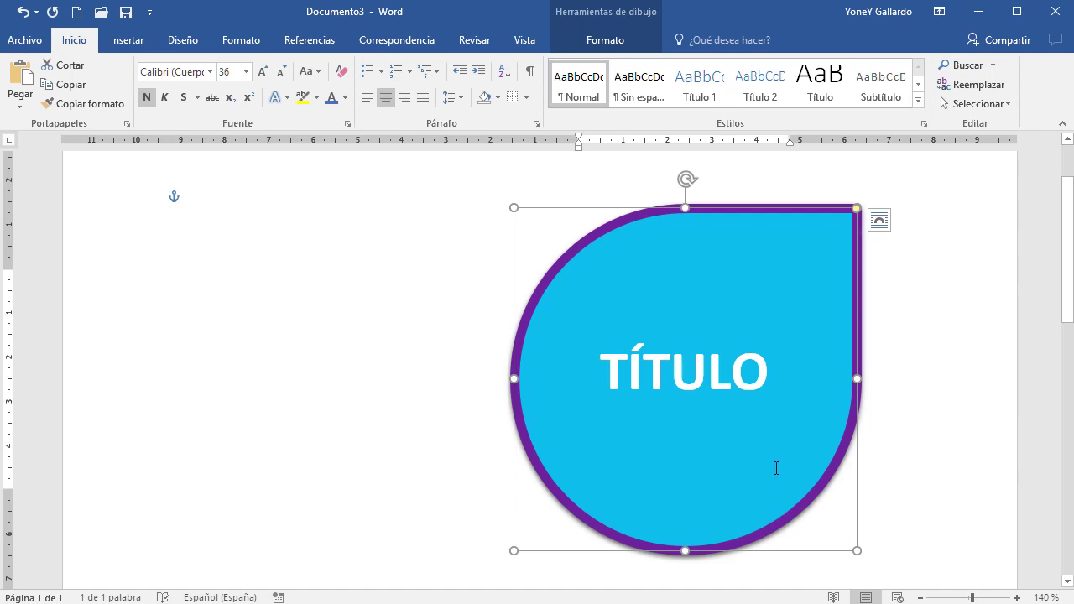
Widen the teardrop toward the left to about 11.9 cm and enlarge its text to 72 pt.
left_click_drag(511, 377, 327, 379)
left_click(264, 71)
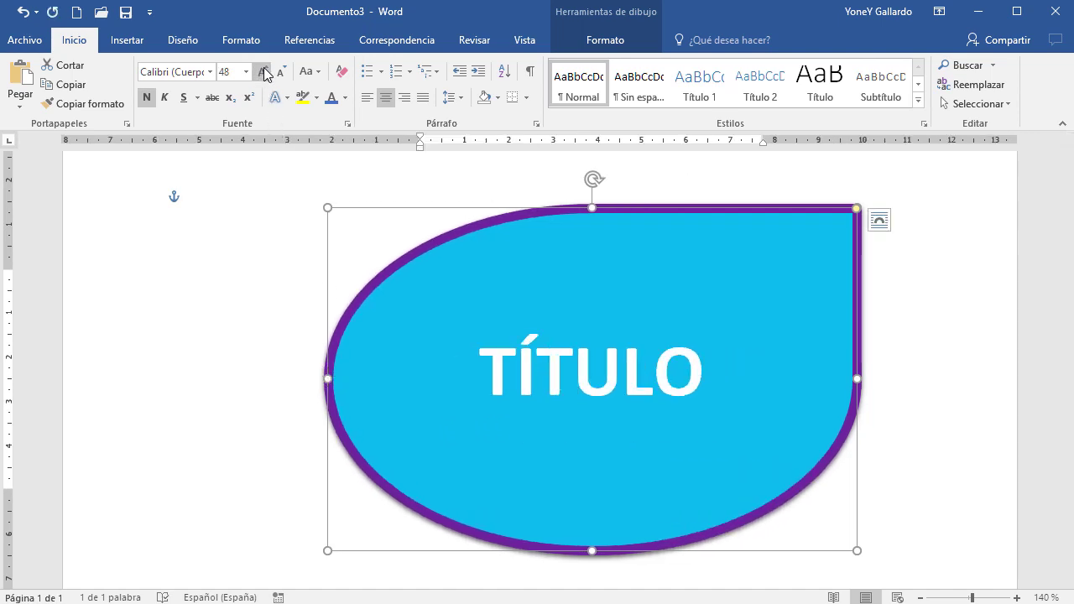
left_click(264, 70)
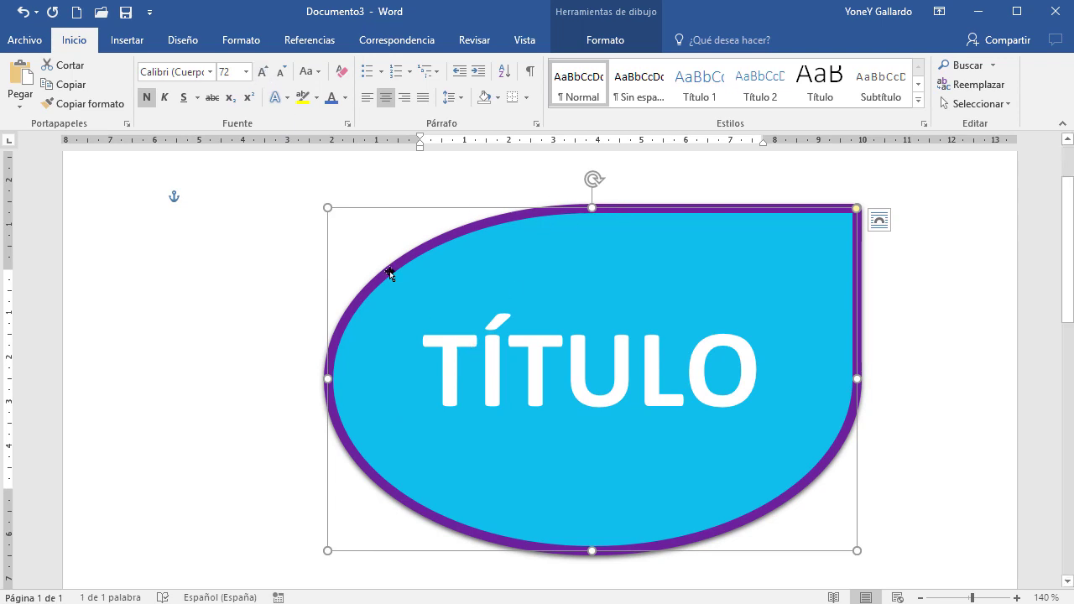
Fill the letters of TÍTULO with the green theme colour.
left_click(605, 42)
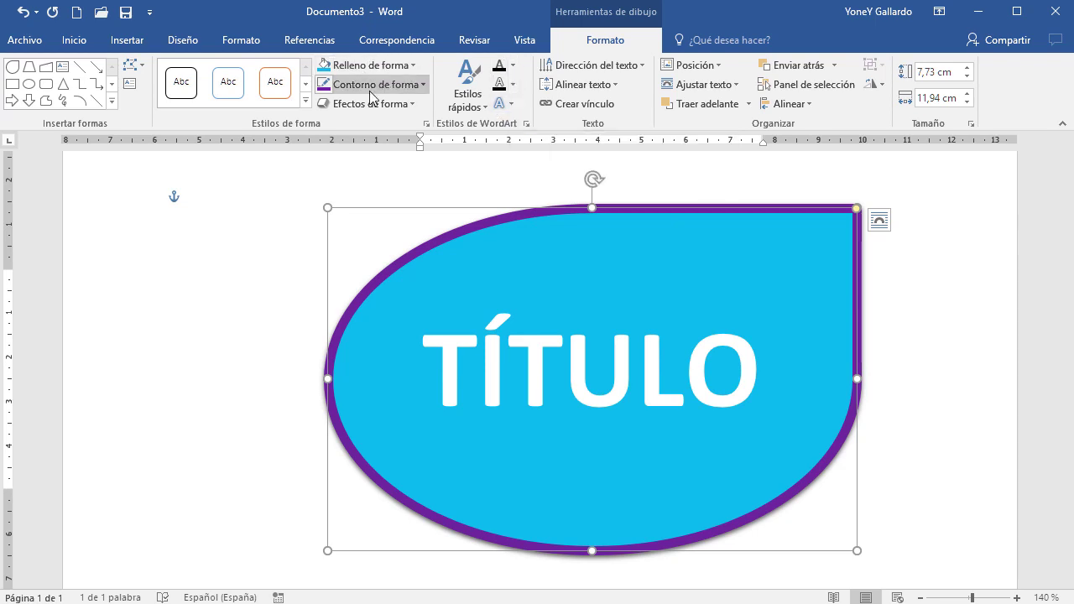
left_click(513, 68)
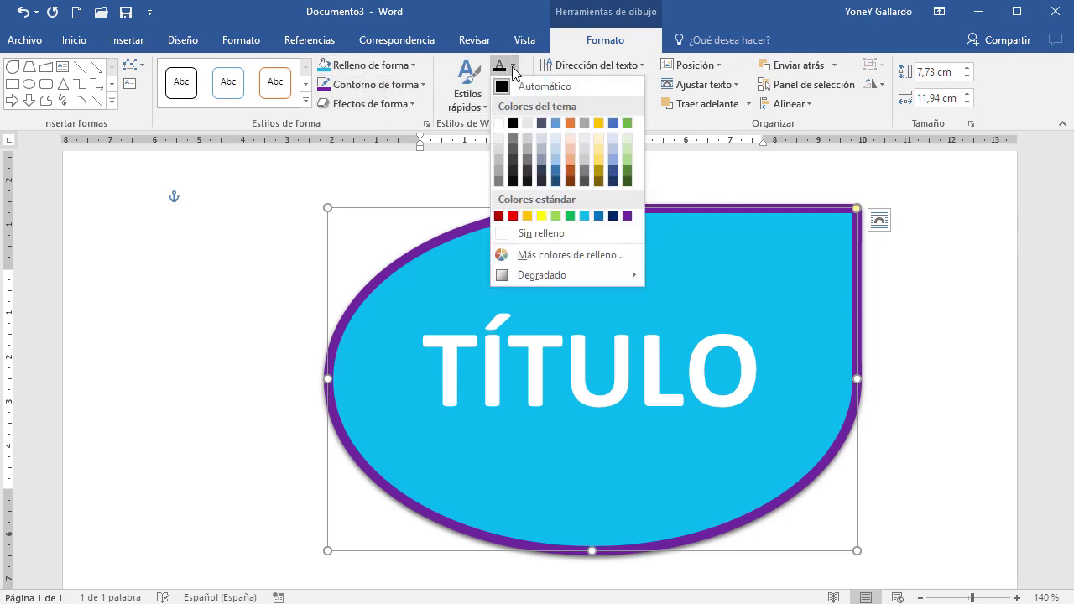
left_click(628, 126)
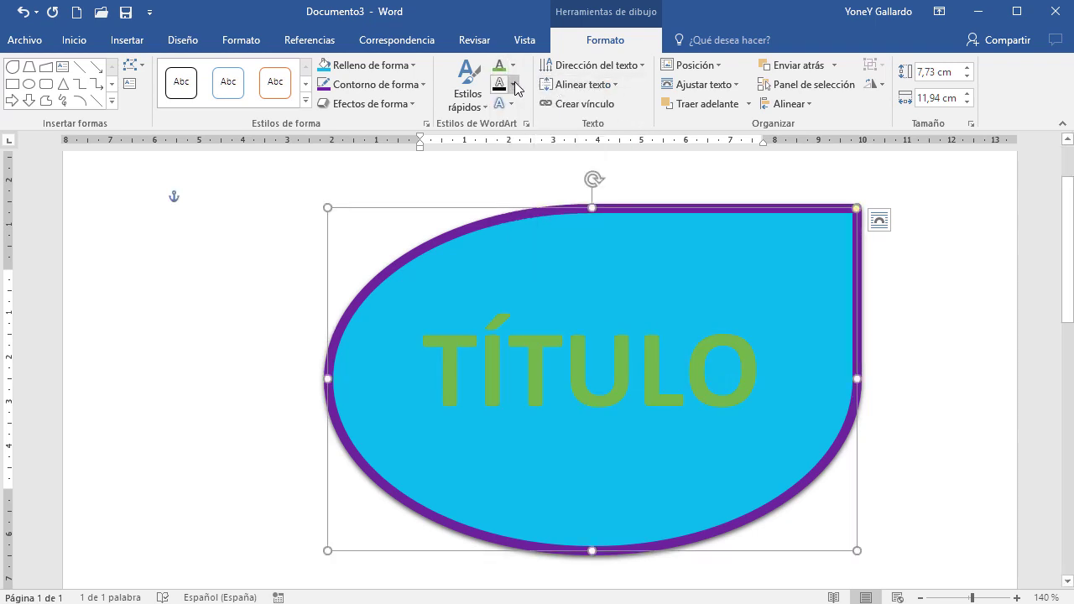
Give the letters of TÍTULO a standard red outline with a thickness of 3 pt.
left_click(514, 84)
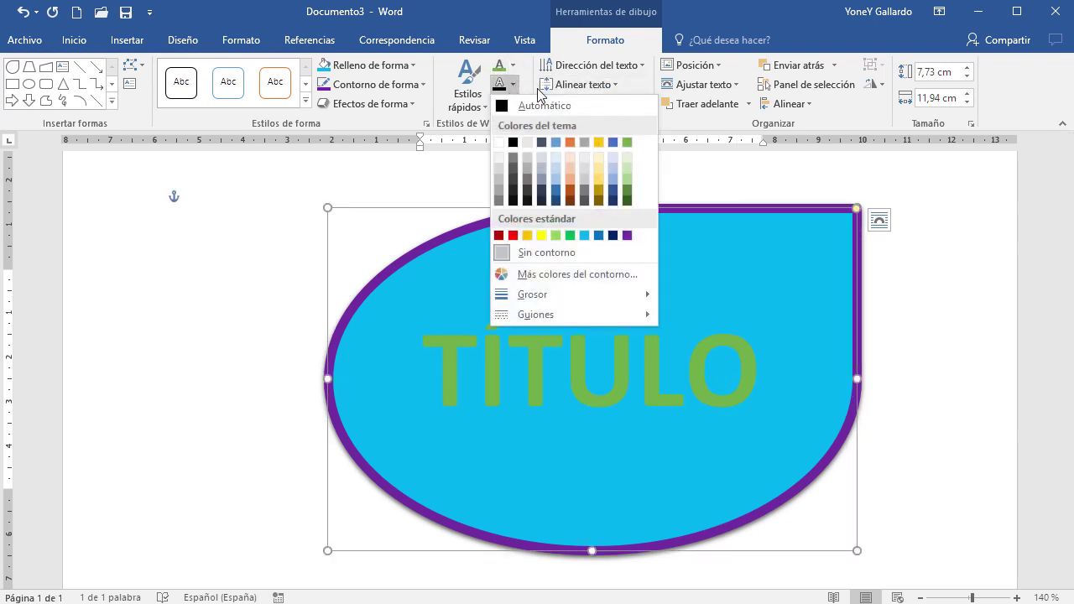
left_click(512, 236)
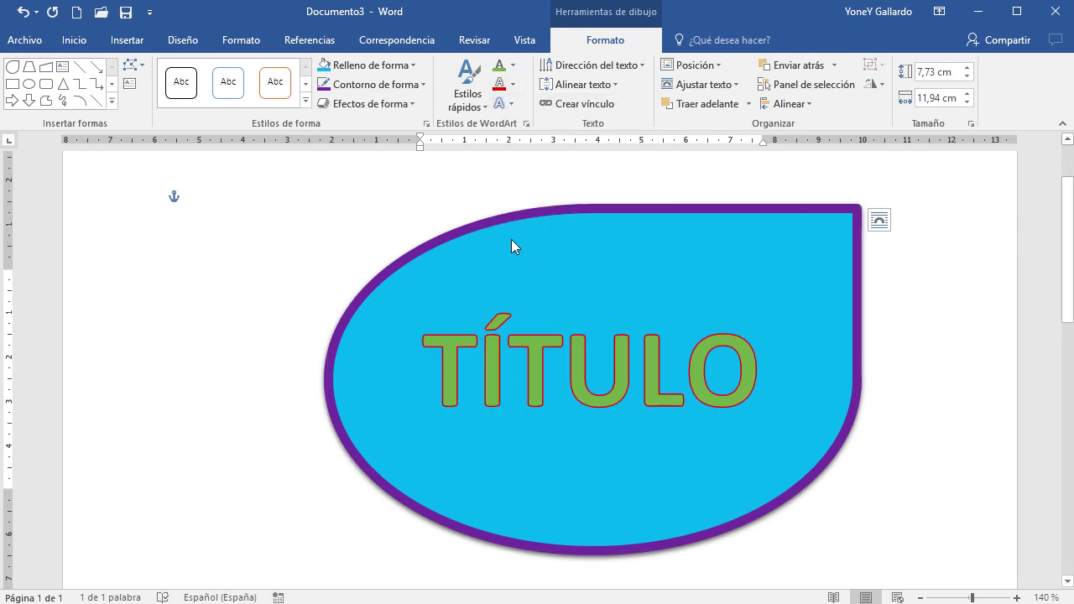
left_click(513, 84)
mouse_move(643, 298)
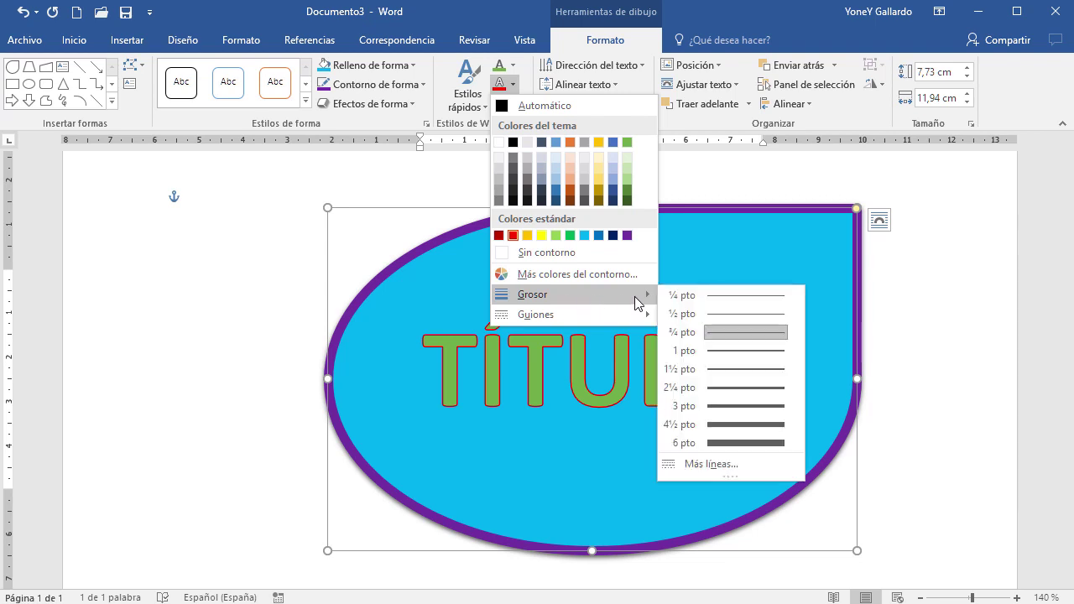
left_click(728, 406)
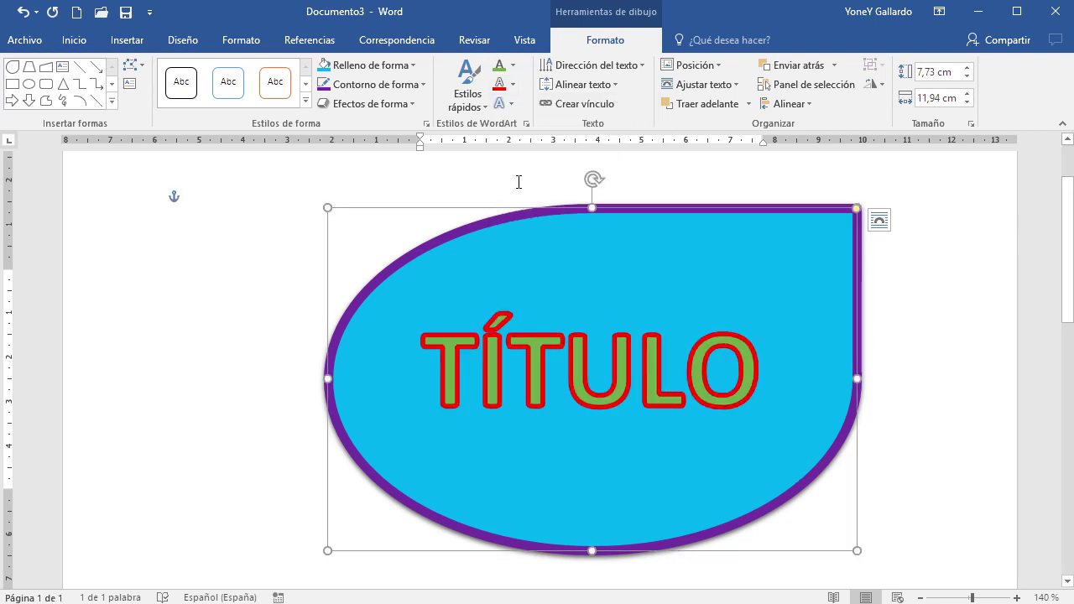
Apply the first reflection variation to the text TÍTULO and fill its letters with the gold theme colour.
left_click(501, 103)
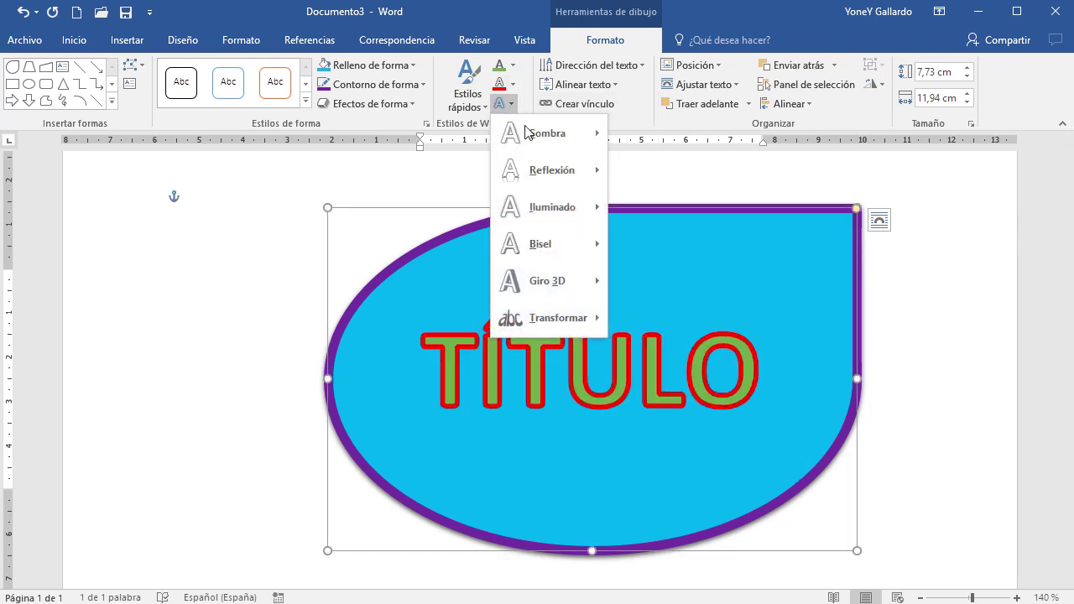
mouse_move(554, 171)
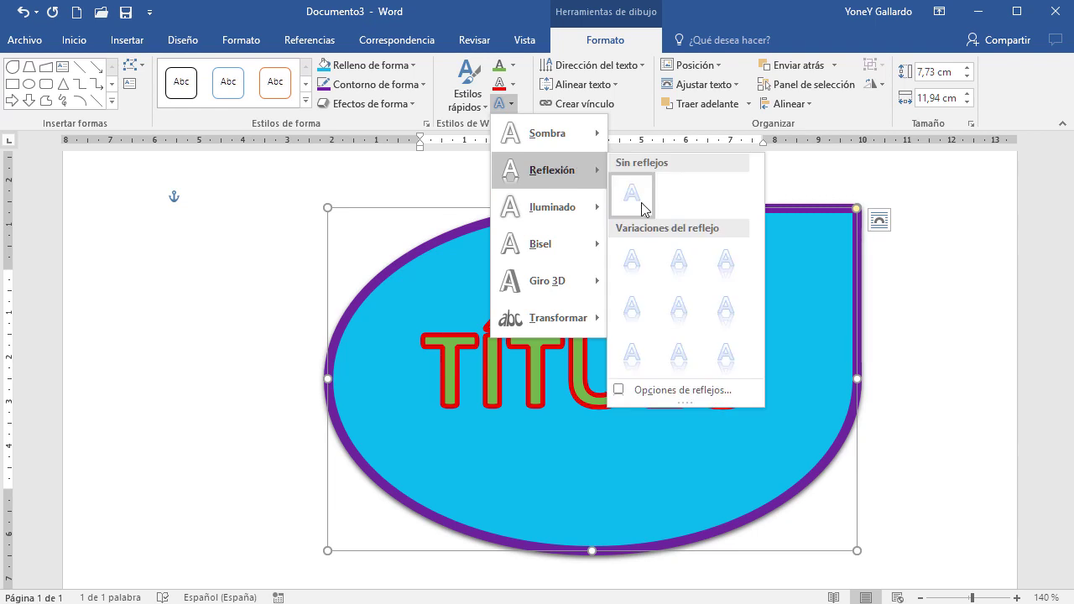
left_click(634, 264)
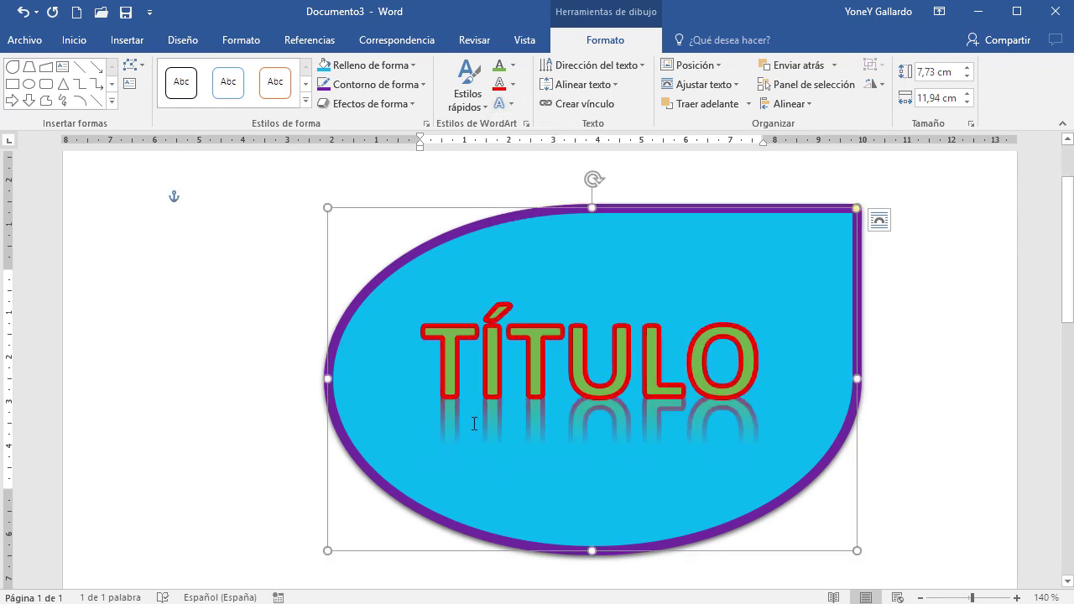
left_click(514, 67)
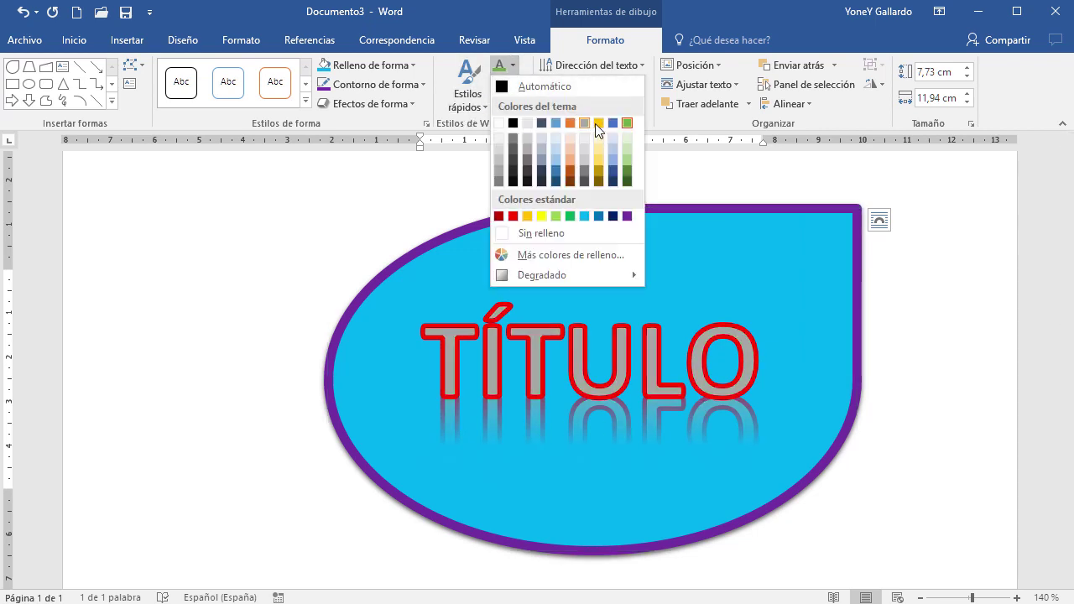
left_click(598, 124)
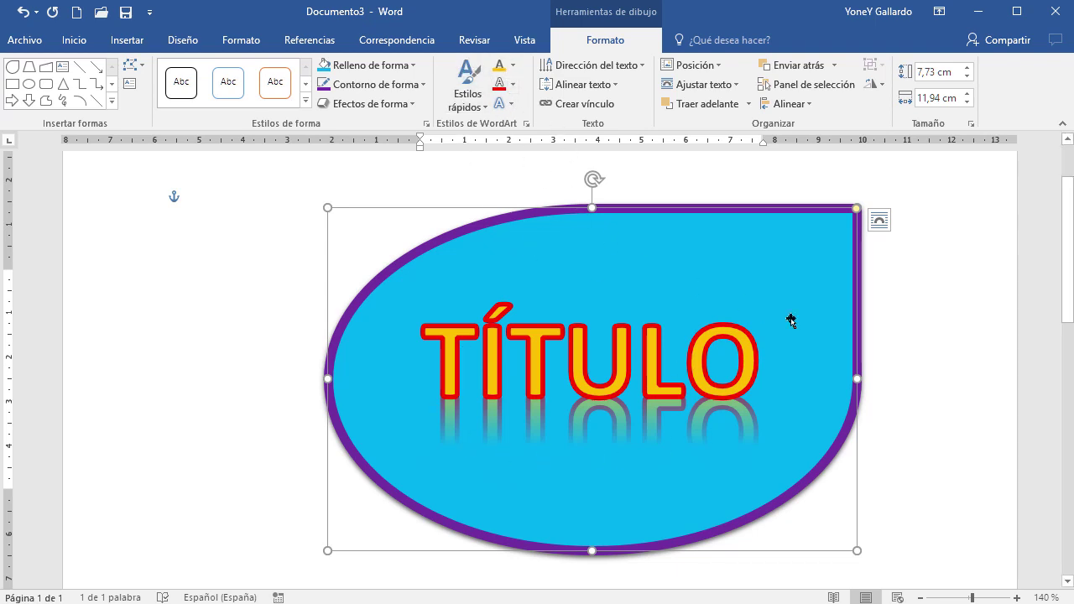
Move the teardrop to the left side of the page, paste a copy of it and undo the paste.
left_click_drag(825, 225, 570, 209)
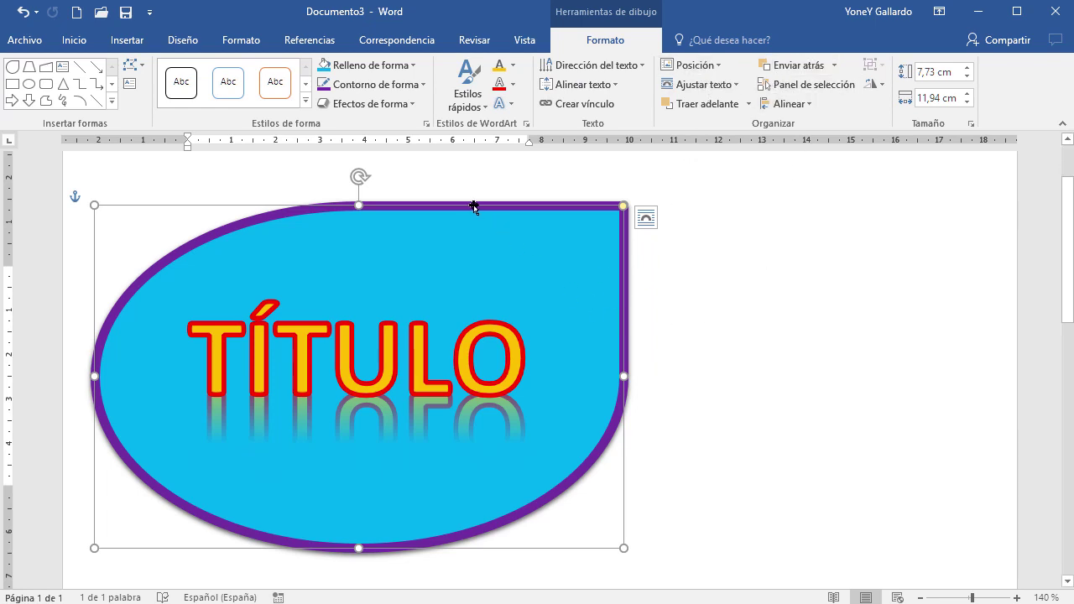
key("ctrl+v")
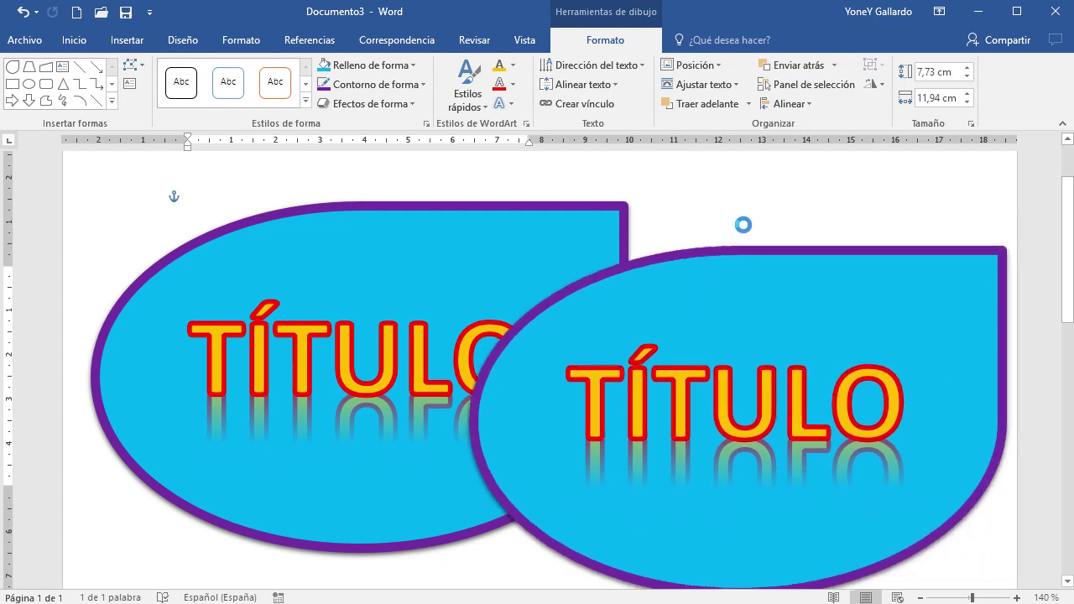
key("ctrl+z")
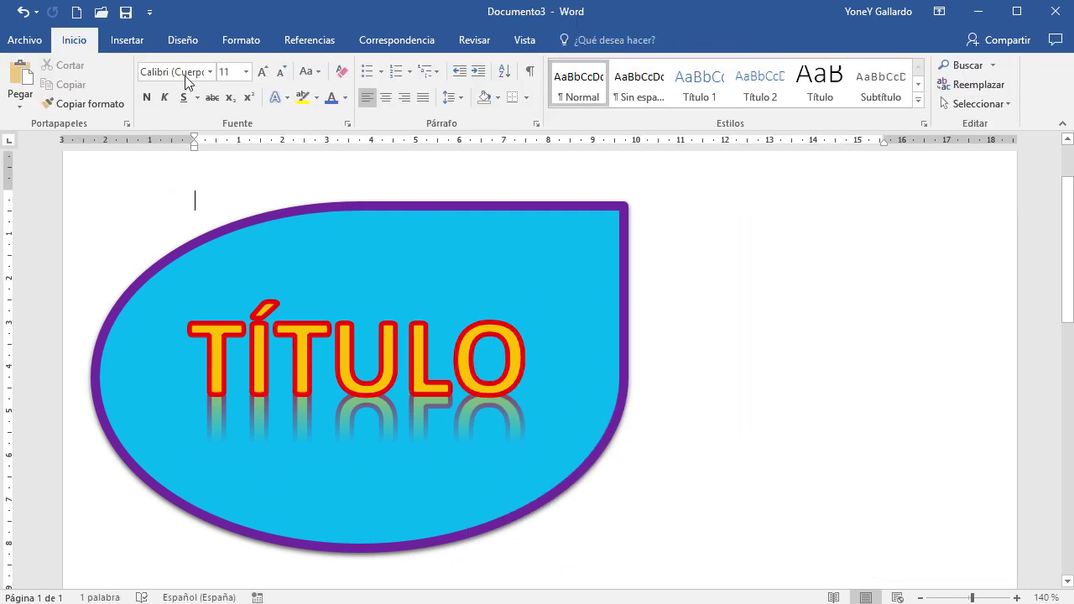
Reduce the font size of the teardrop's text TÍTULO to 36 pt.
left_click(73, 39)
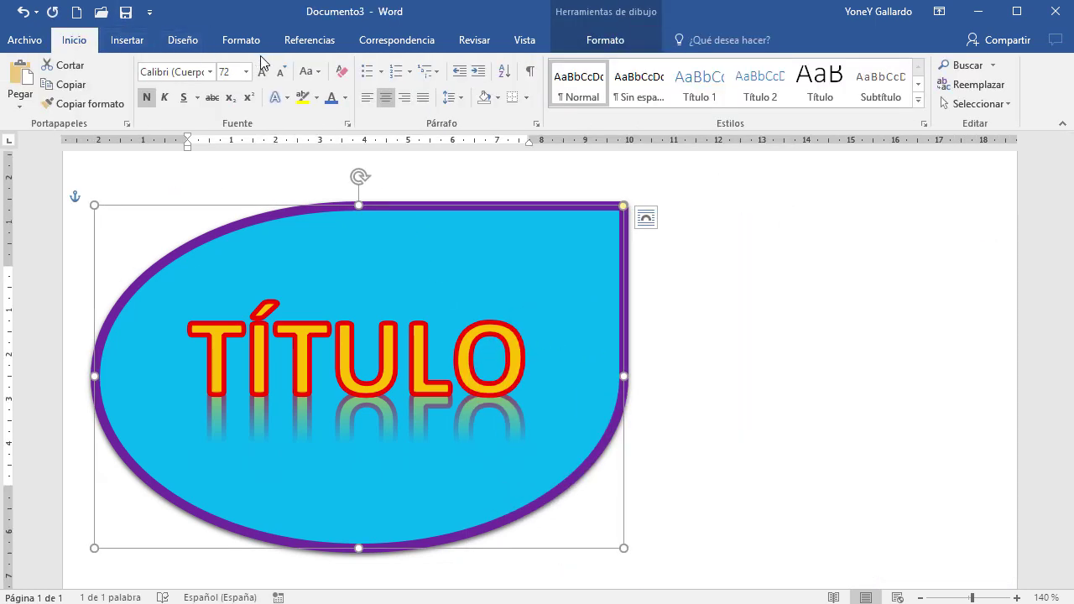
left_click(280, 71)
left_click(280, 71)
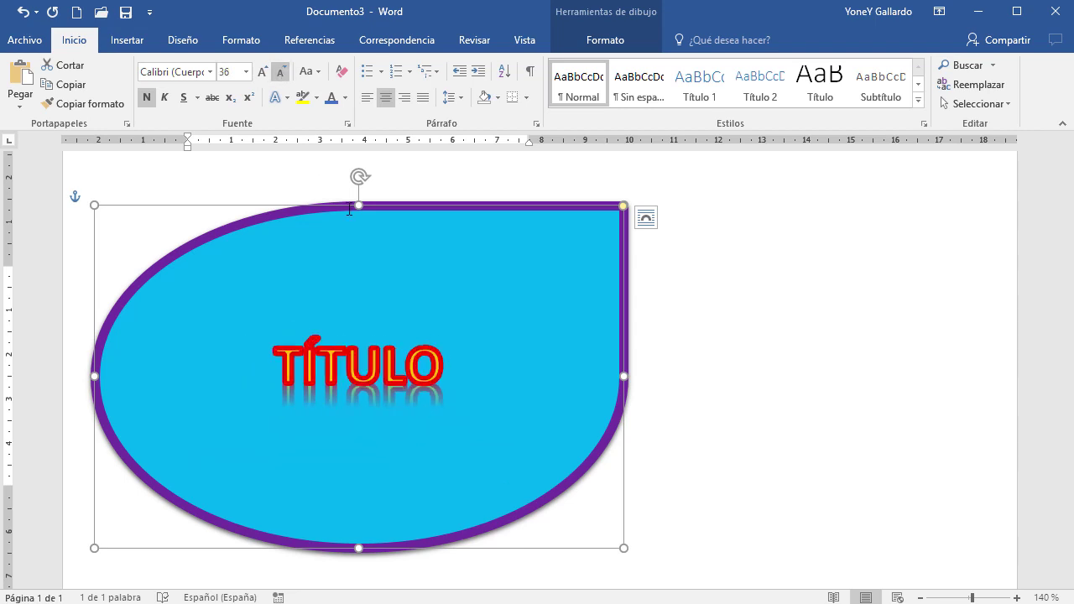
Shrink the teardrop to about 5.65 cm high and 5.74 cm wide and reduce its text to 28 pt.
left_click_drag(619, 376, 435, 376)
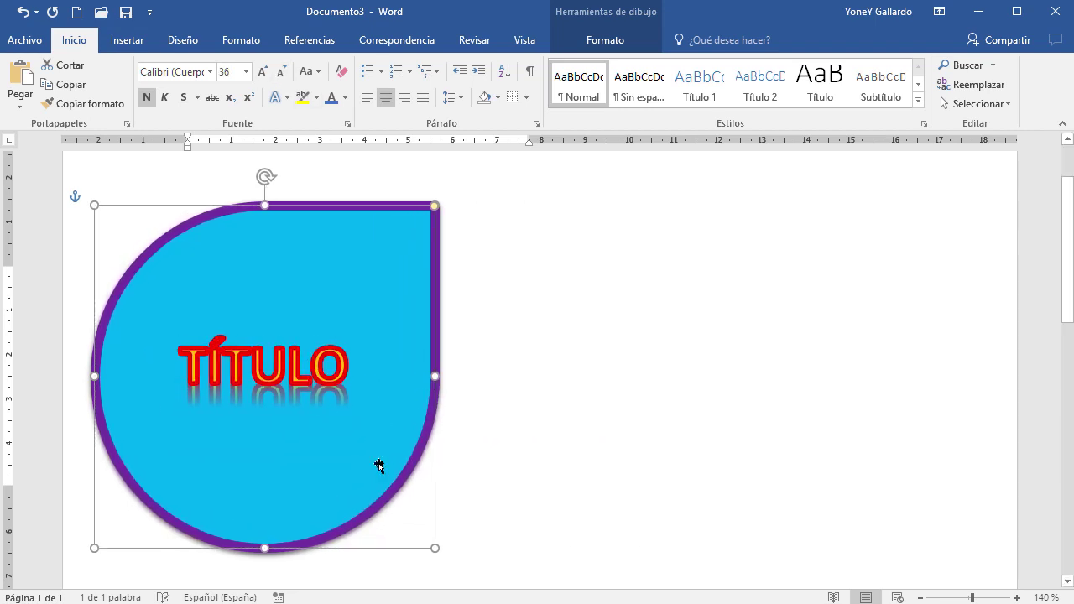
left_click_drag(424, 522, 350, 453)
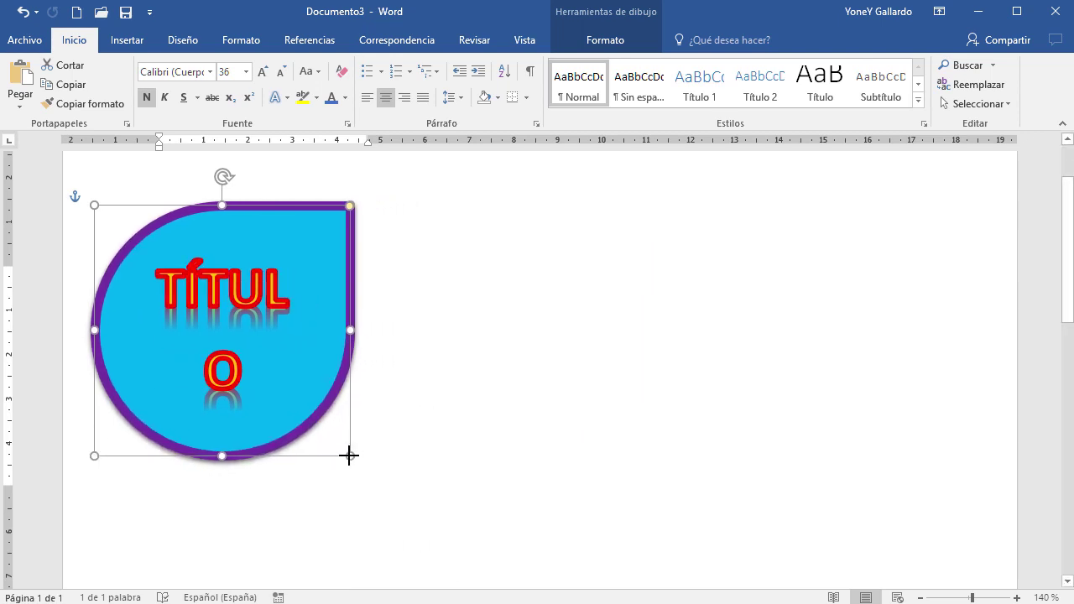
left_click(281, 72)
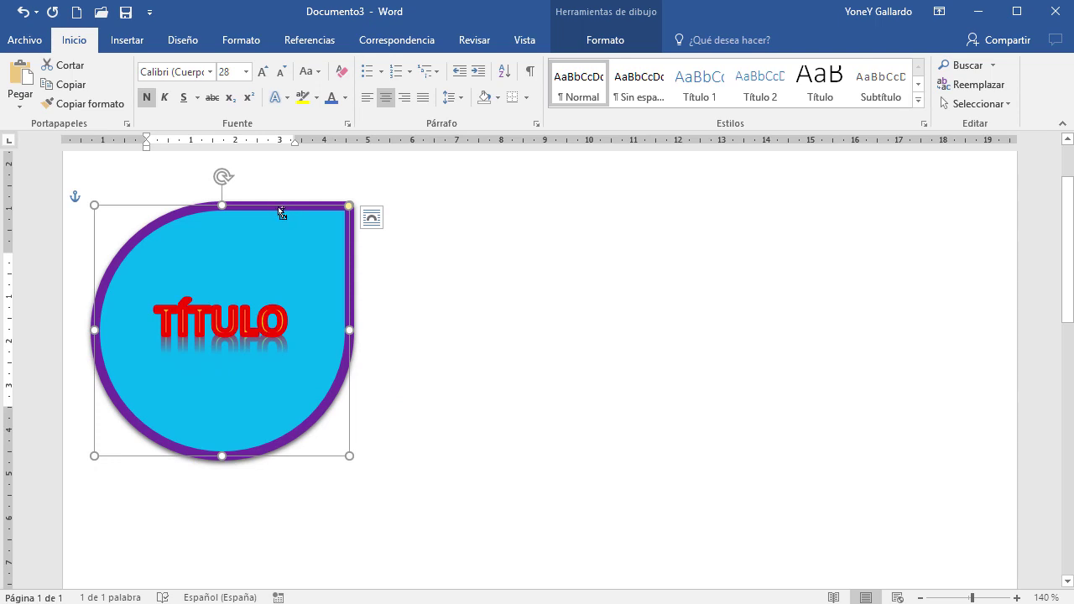
Place two copies of the teardrop in a row beside it and apply a filled gold style to the middle one and an orange one to the last.
left_click_drag(281, 212, 872, 203, "ctrl")
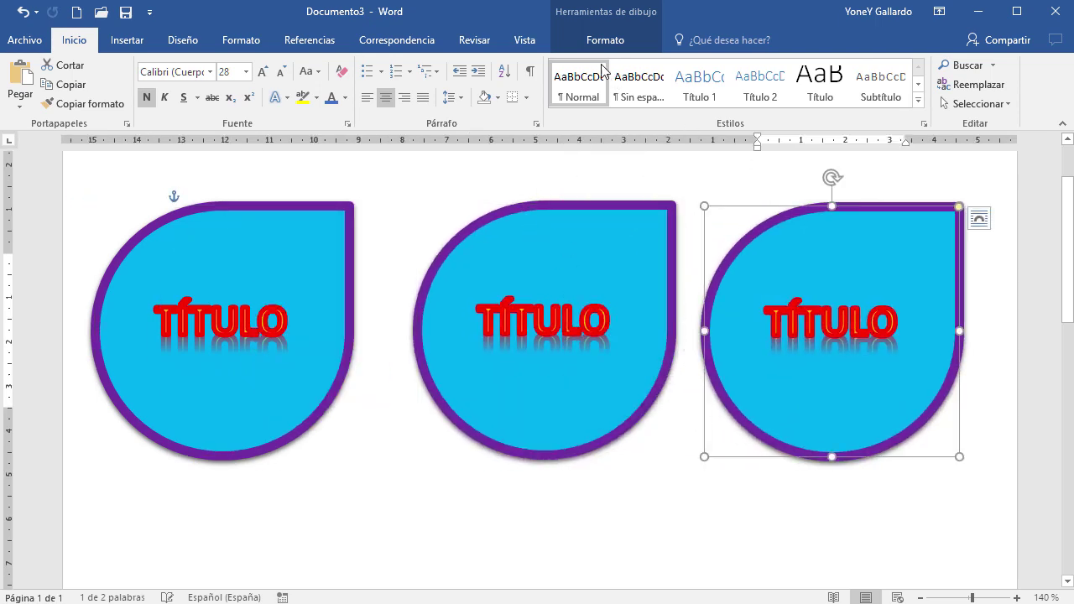
left_click(599, 40)
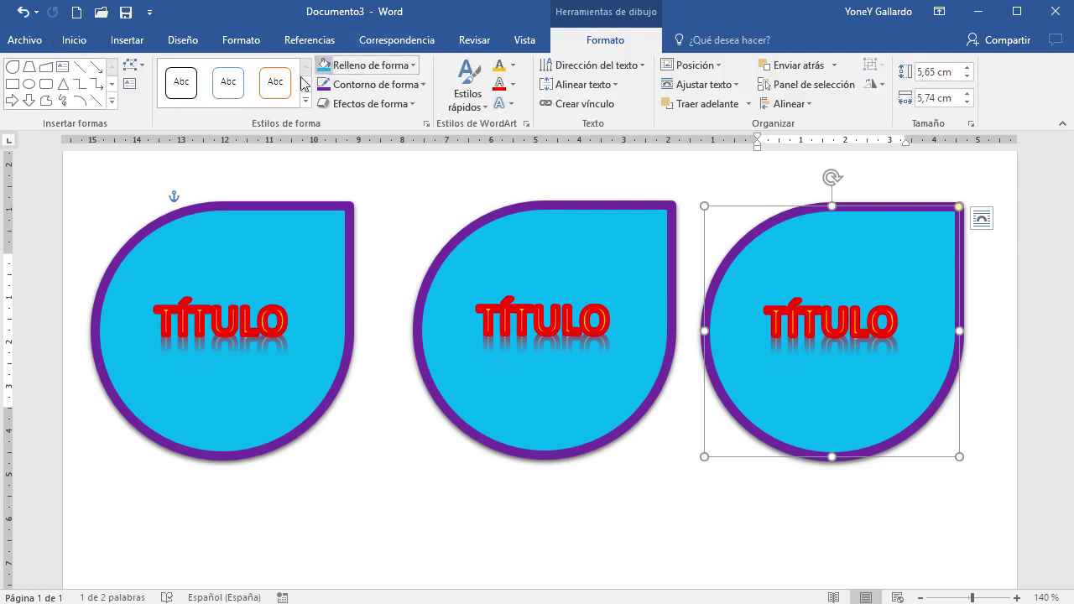
left_click(308, 106)
left_click(275, 167)
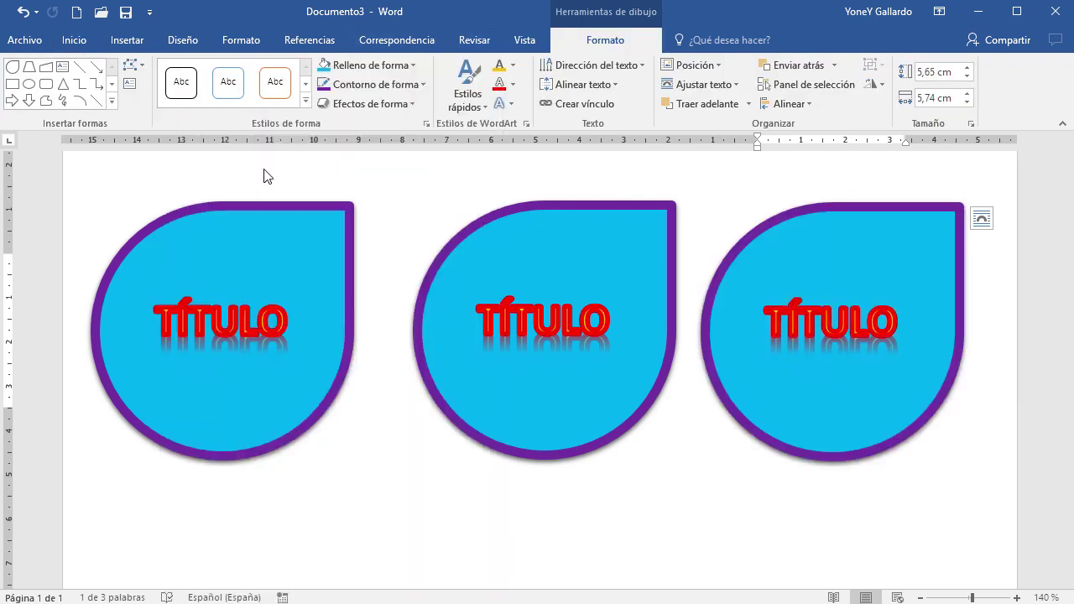
left_click(487, 294)
left_click(274, 83)
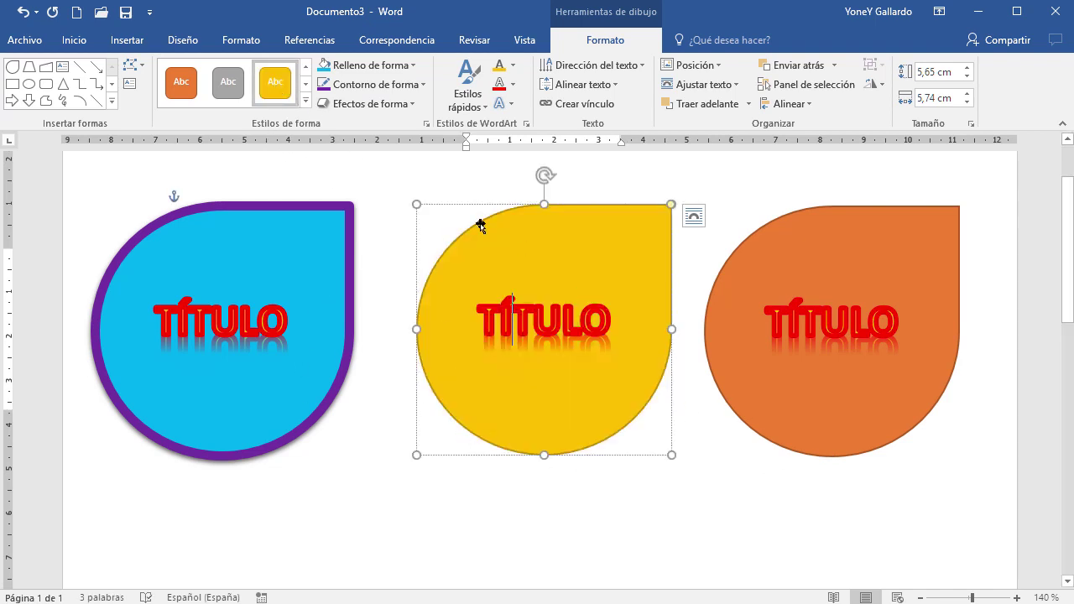
Move the gold teardrop slightly down the page and change its shape to a trapezoid.
left_click_drag(600, 228, 593, 295)
left_click(133, 65)
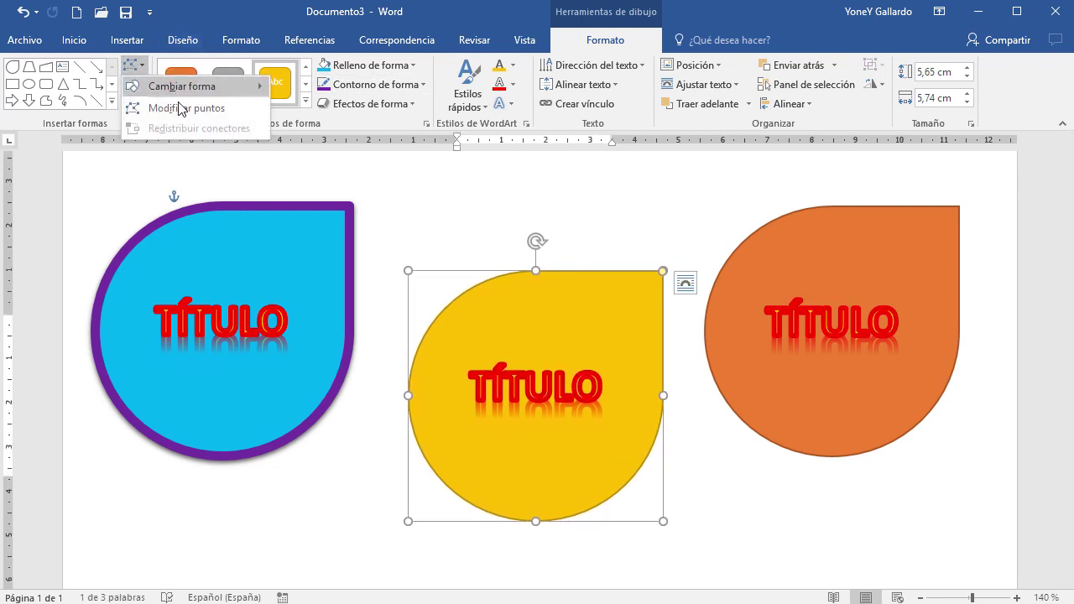
mouse_move(222, 95)
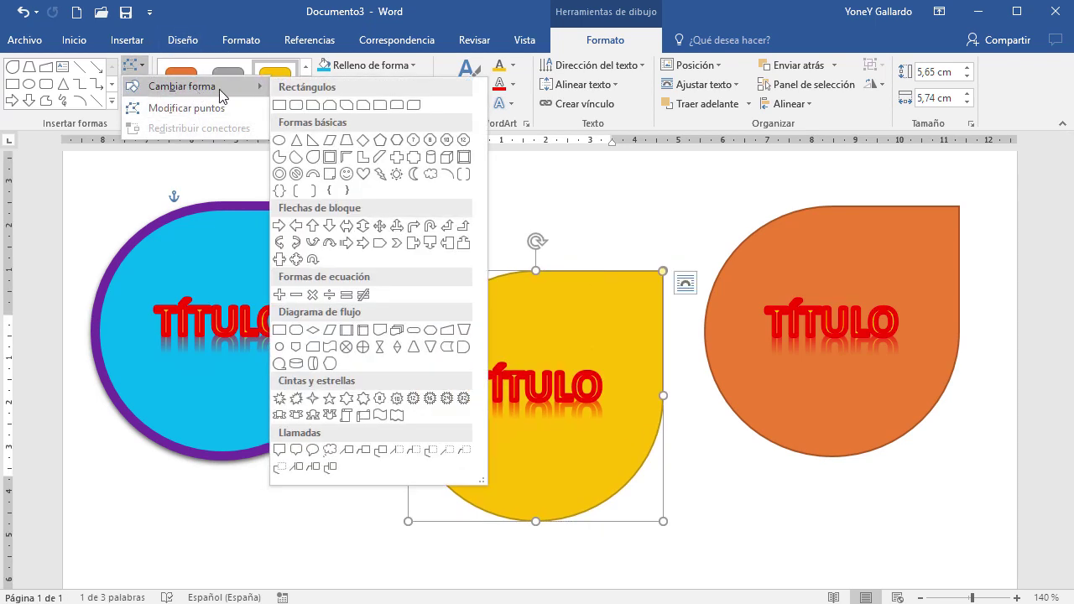
left_click(346, 140)
Change the orange teardrop into the right arrow callout from the block arrow shapes.
left_click(818, 224)
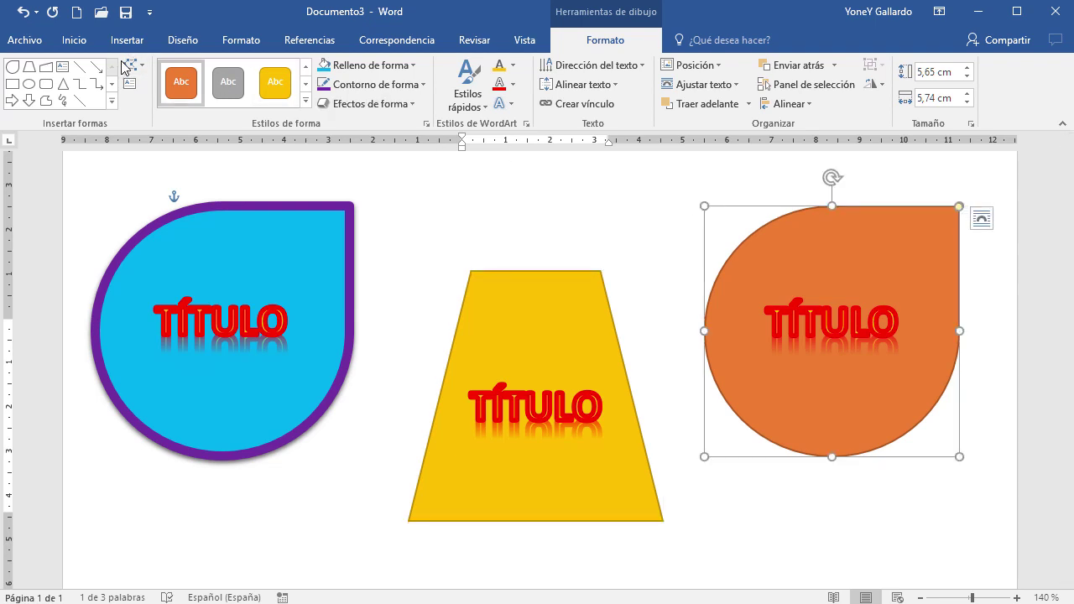
left_click(135, 65)
mouse_move(195, 94)
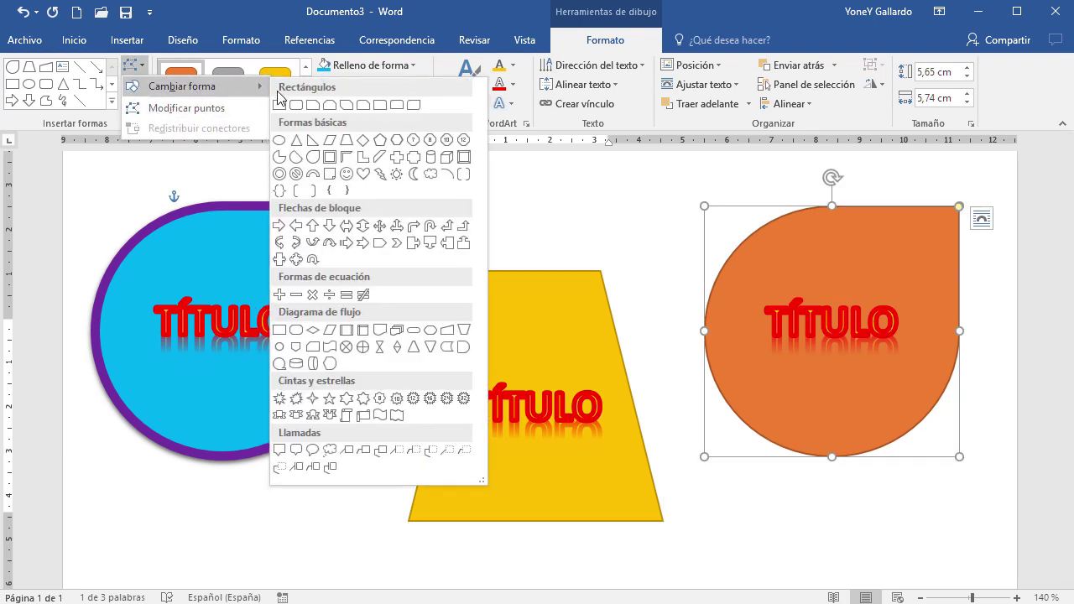
left_click(413, 243)
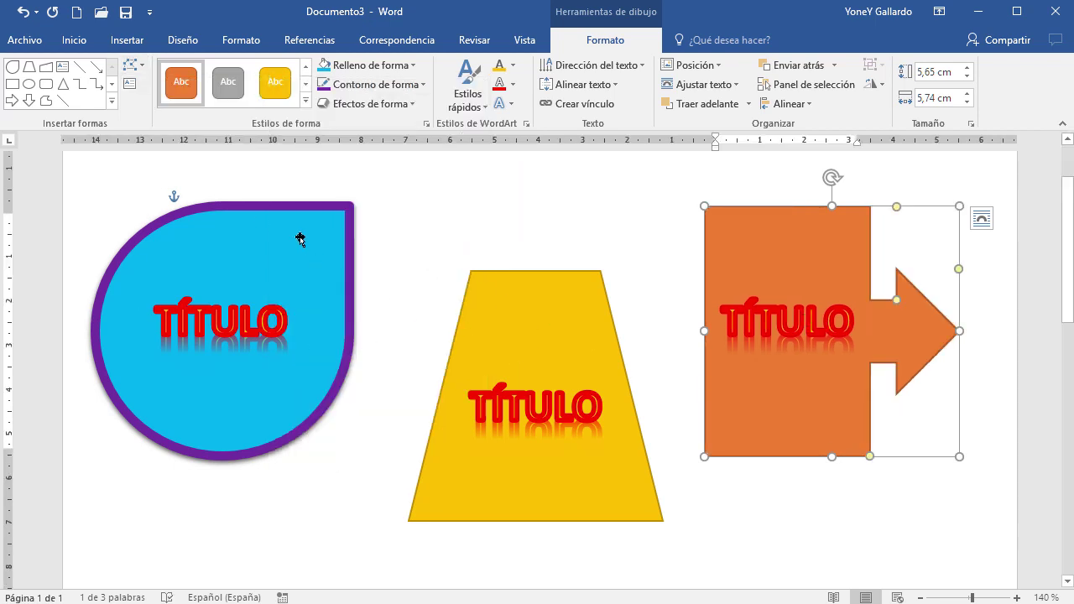
Select the blue teardrop, the gold trapezoid and the orange arrow callout together.
left_click(286, 208)
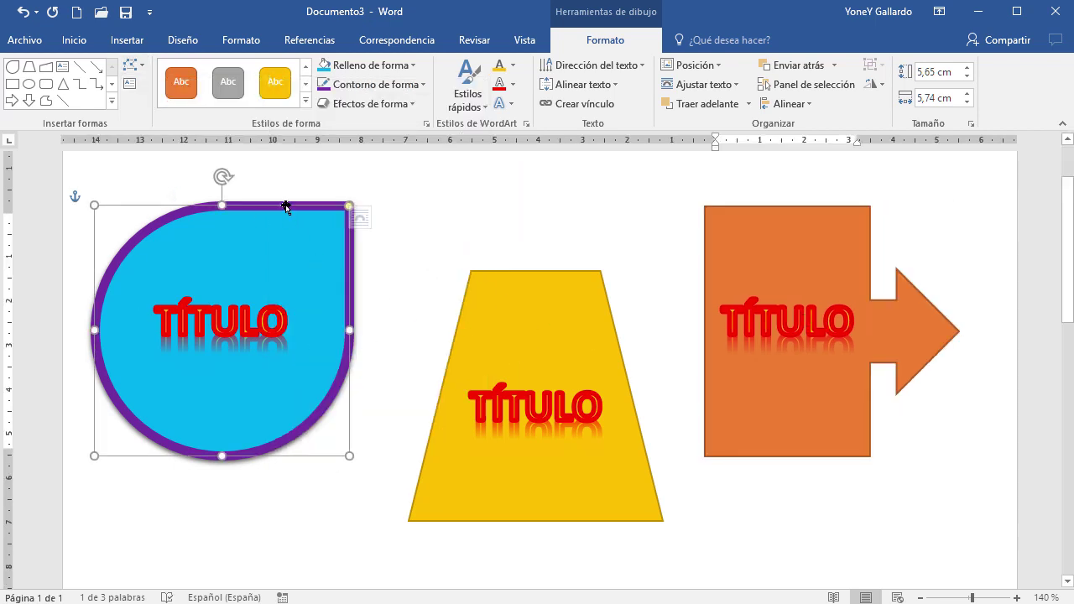
left_click(541, 280, "shift")
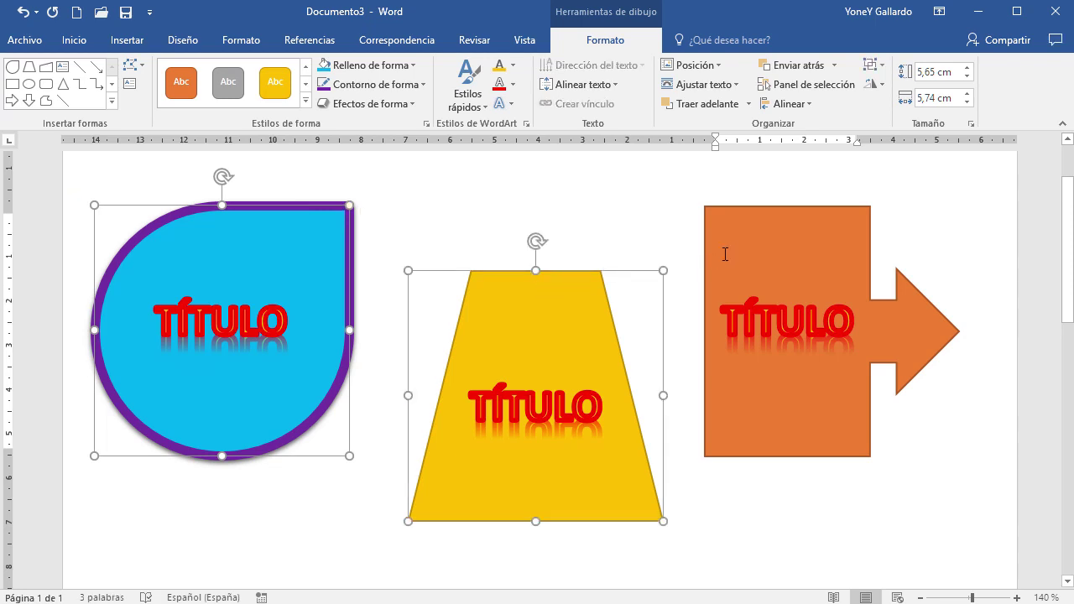
left_click(774, 215, "shift")
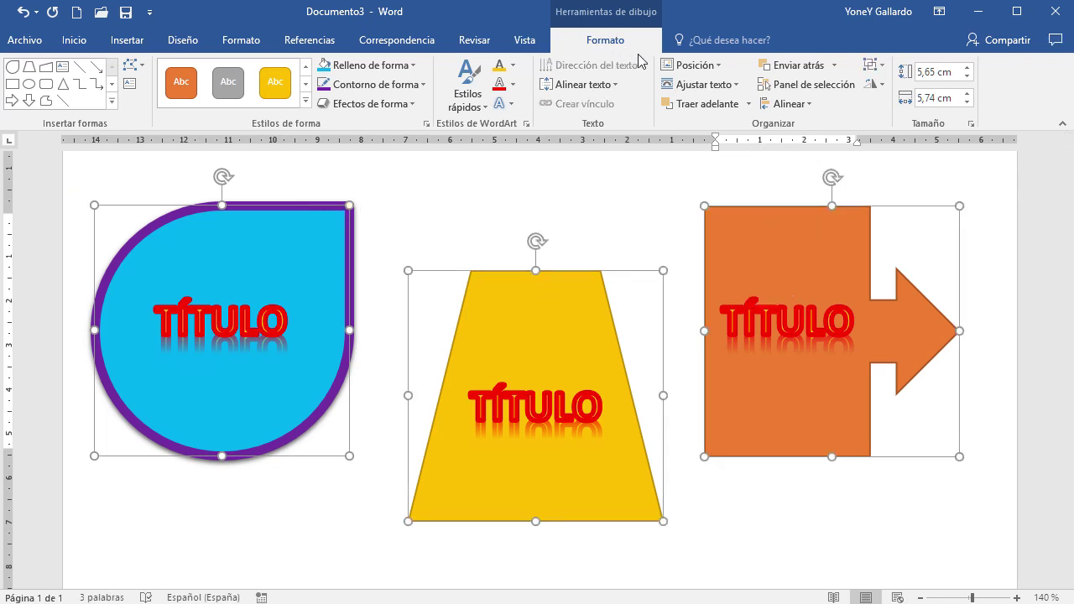
Align the three selected shapes to the right and undo that alignment.
left_click(811, 106)
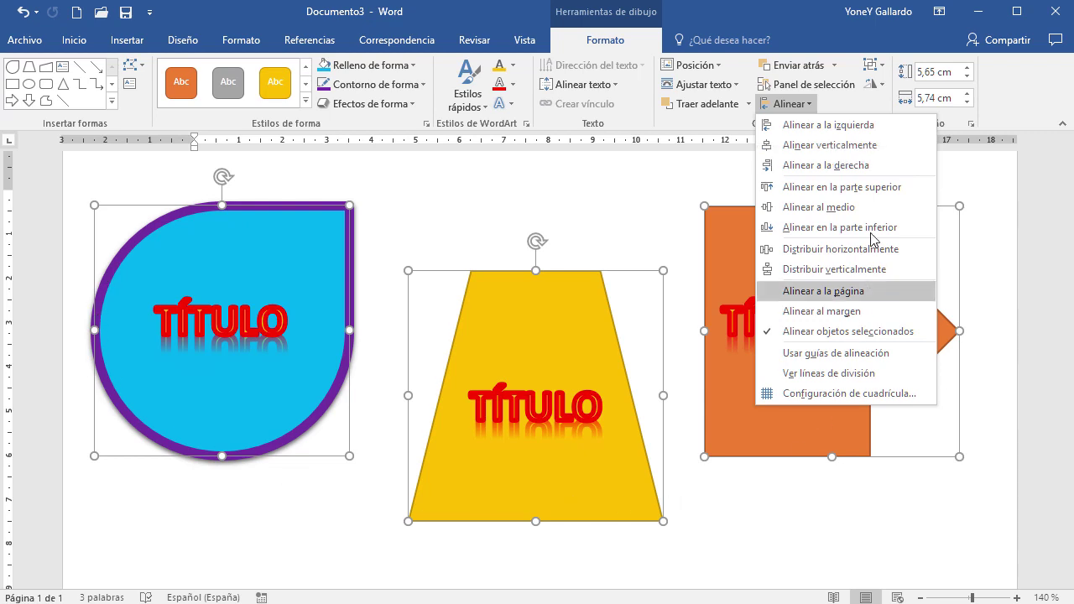
left_click(864, 166)
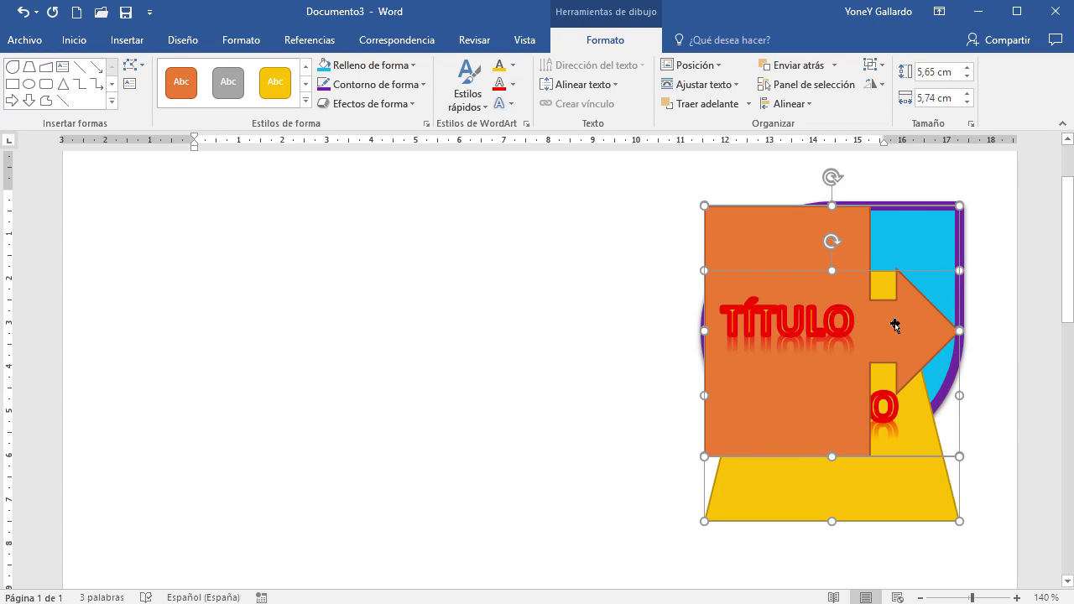
key("ctrl+z")
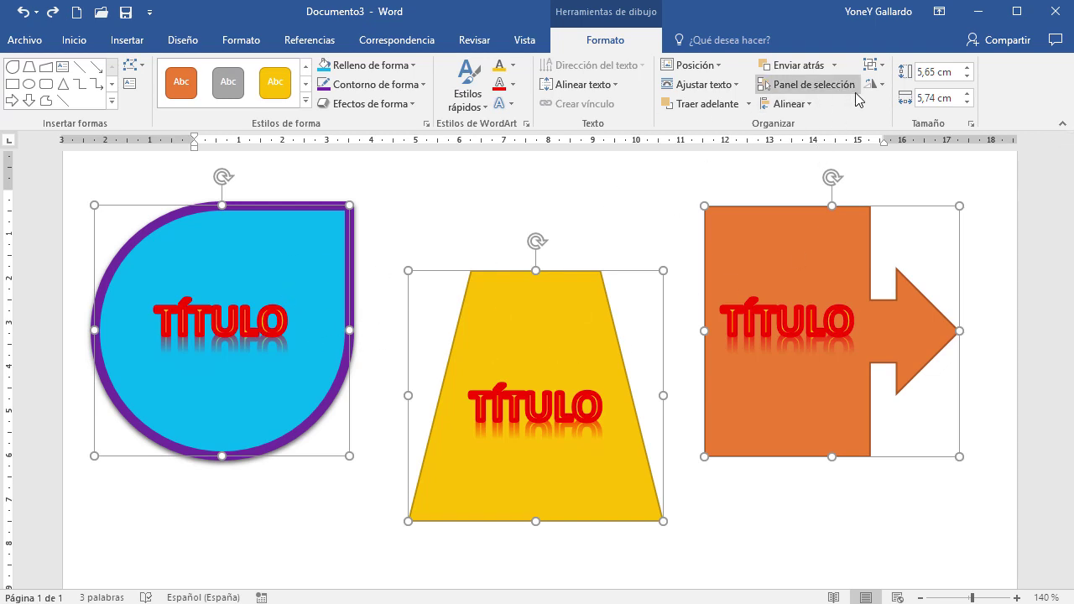
Align the three selected shapes along their top edges and deselect them.
left_click(788, 107)
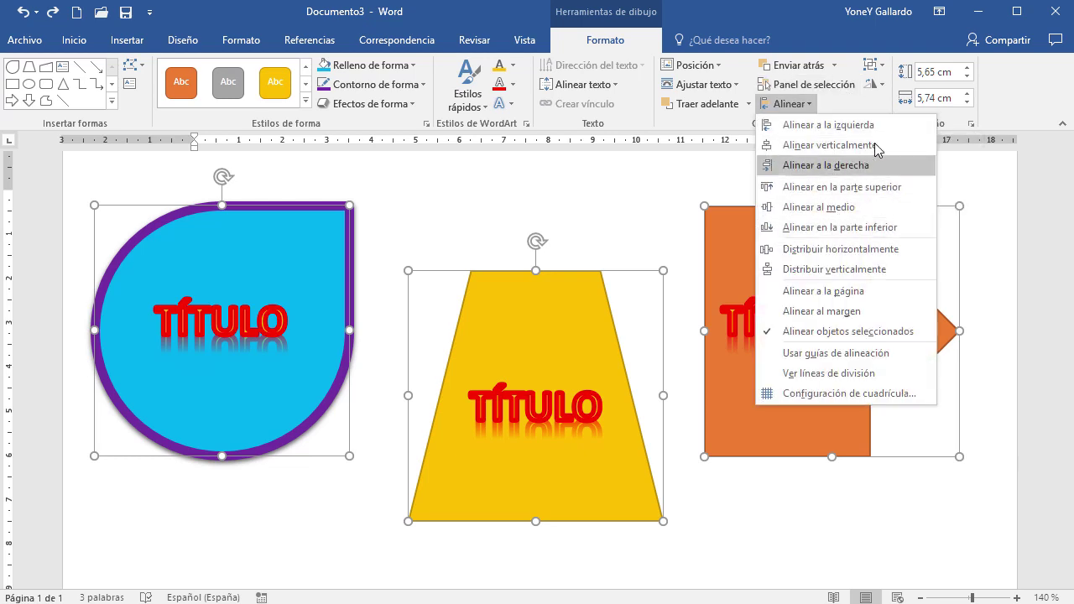
left_click(877, 194)
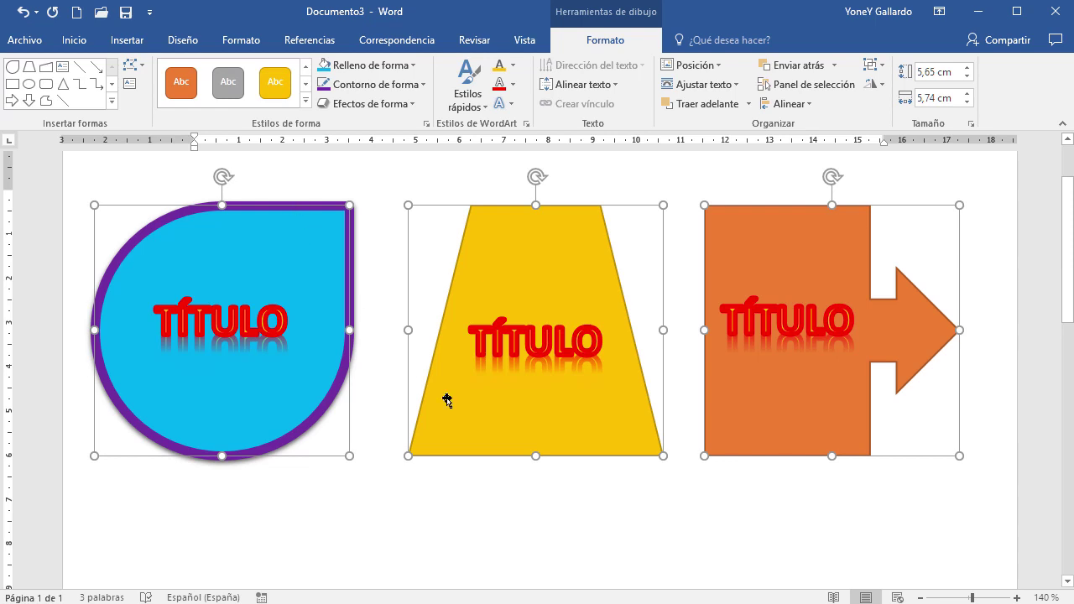
left_click(554, 503)
Move the trapezoid and the arrow callout so they overlap the blue teardrop, and bring the teardrop forward two levels.
left_click_drag(572, 208, 367, 171)
left_click_drag(783, 213, 284, 379)
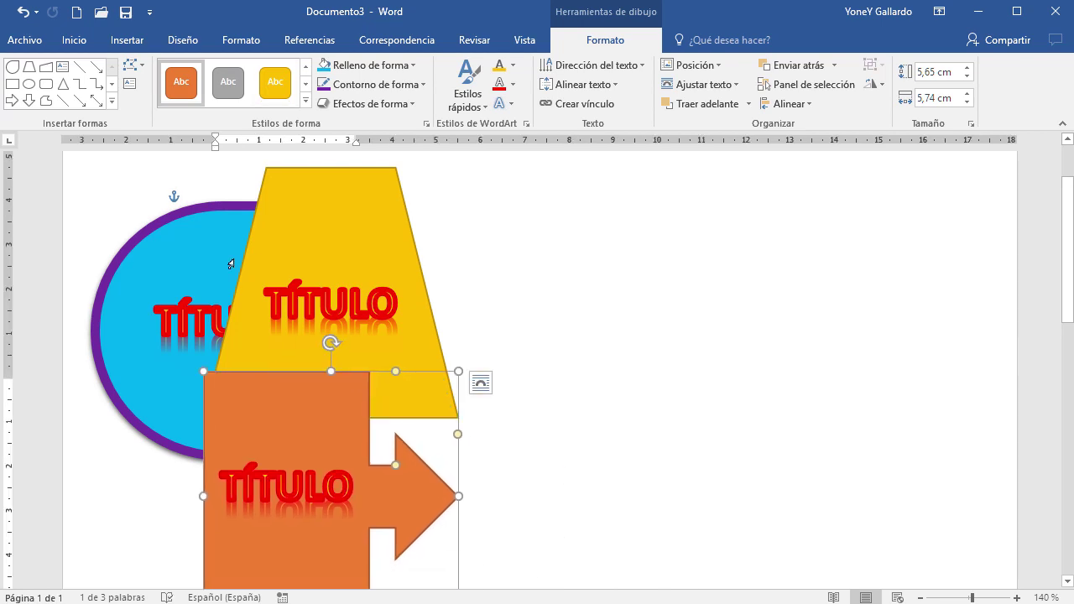
left_click(192, 232)
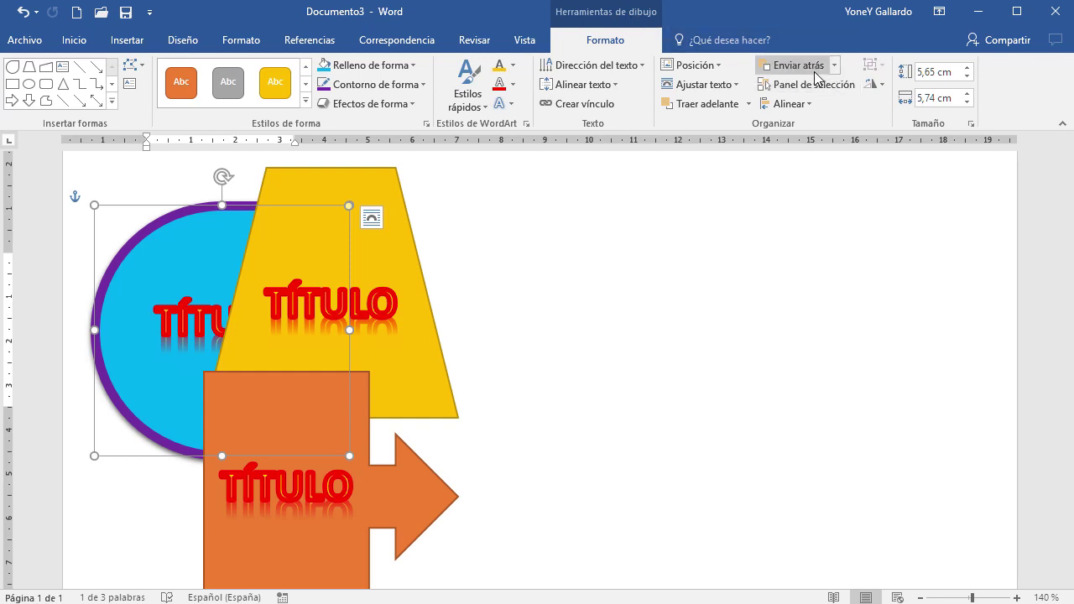
left_click(705, 104)
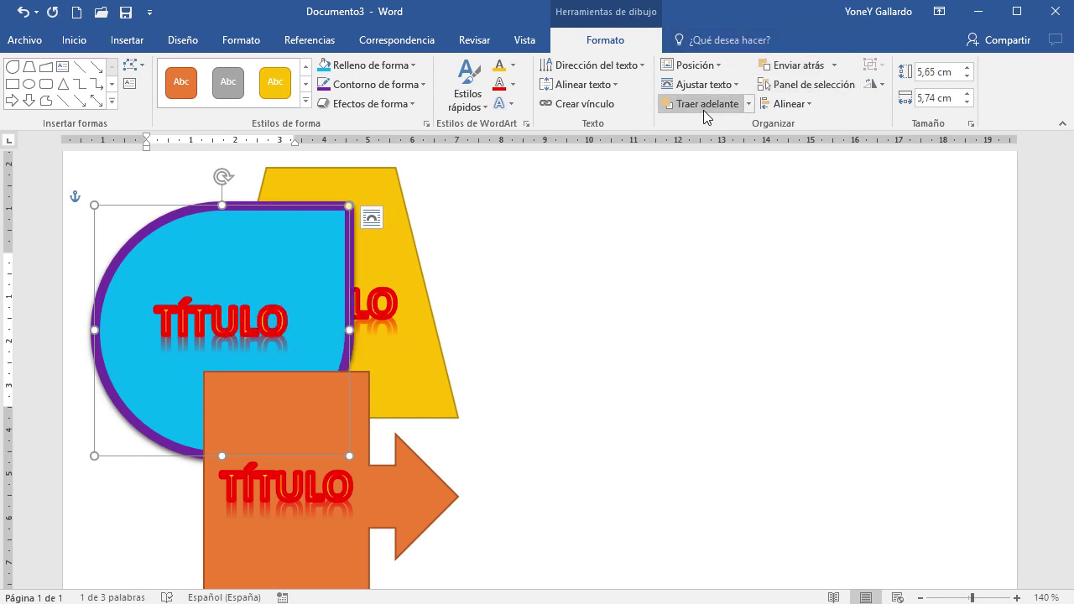
left_click(705, 107)
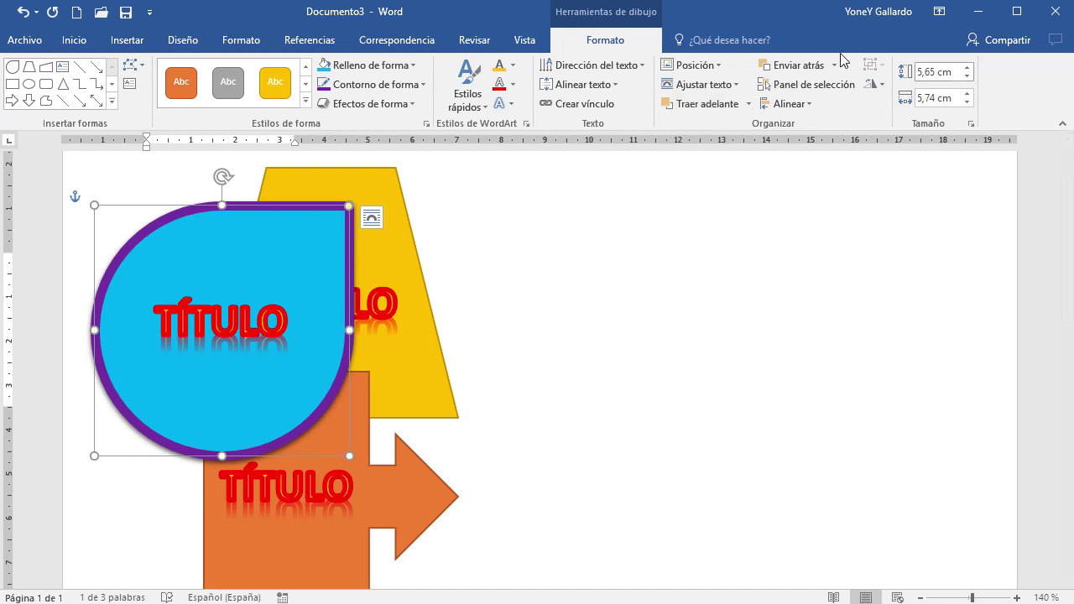
Send the blue teardrop backward two levels and apply Send to Back to it.
left_click(792, 67)
left_click(792, 69)
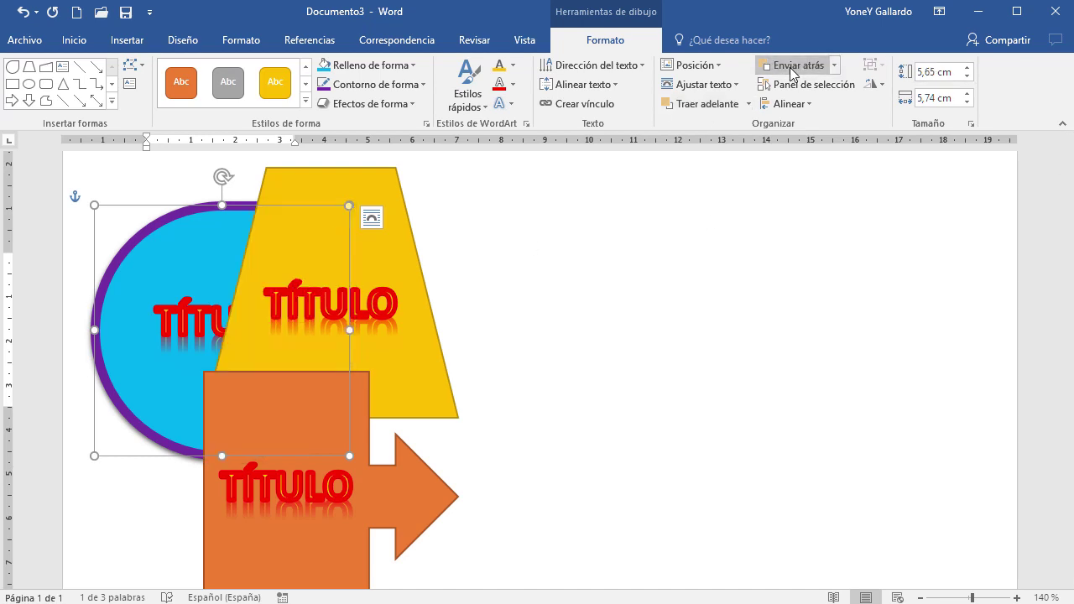
left_click(835, 65)
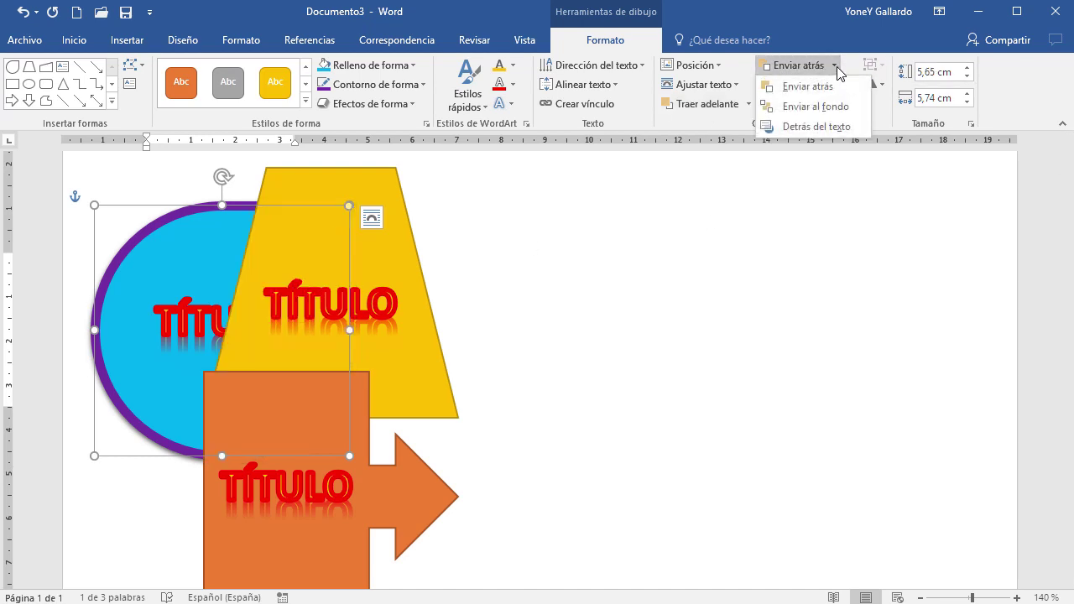
left_click(818, 107)
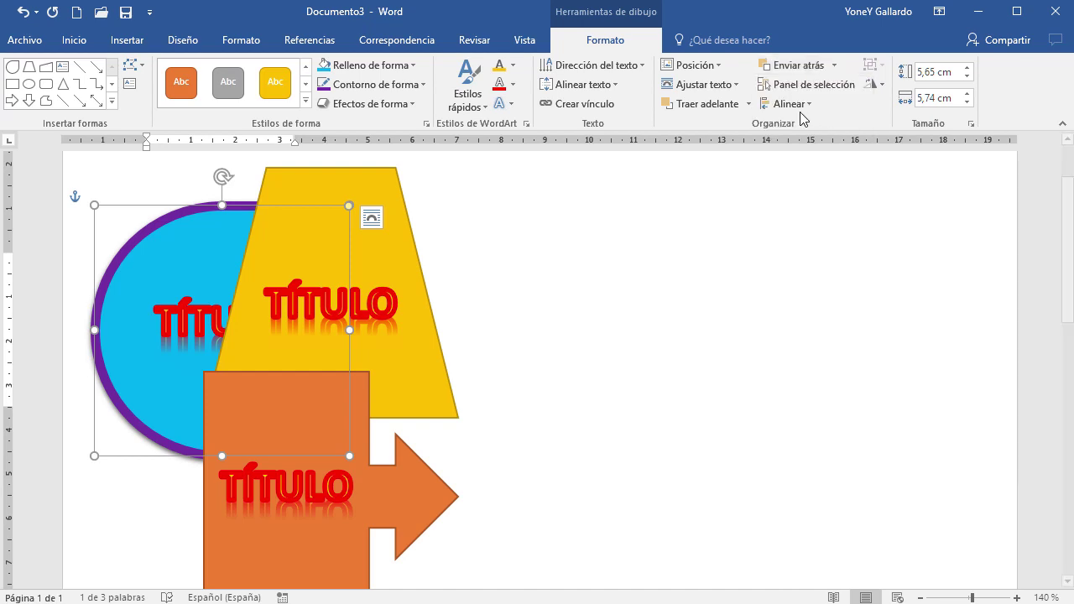
Bring the blue teardrop to the front of the other shapes and deselect it.
left_click(749, 104)
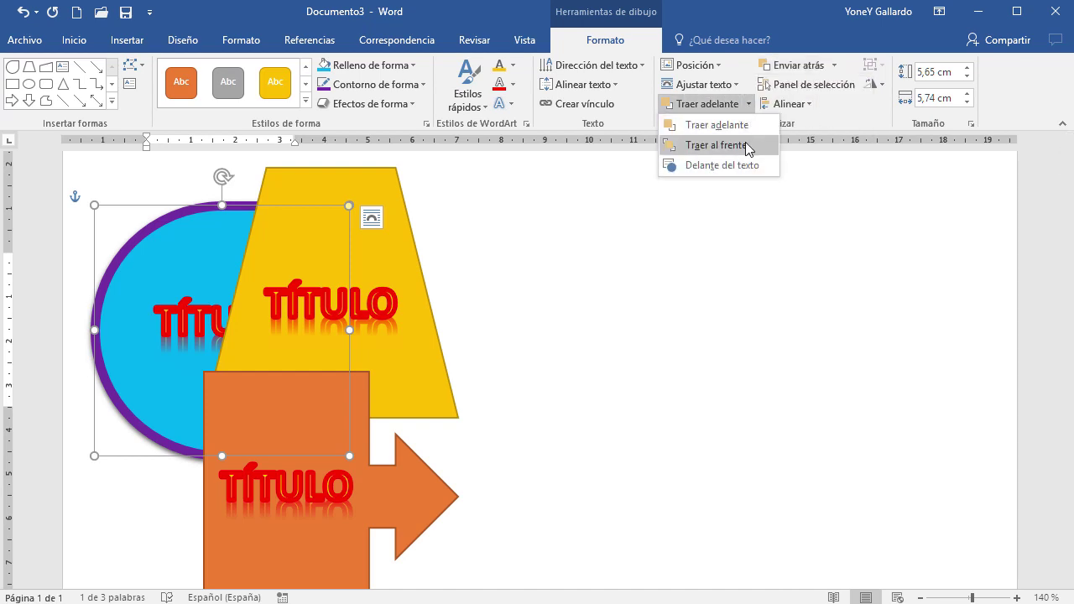
left_click(742, 145)
left_click(591, 307)
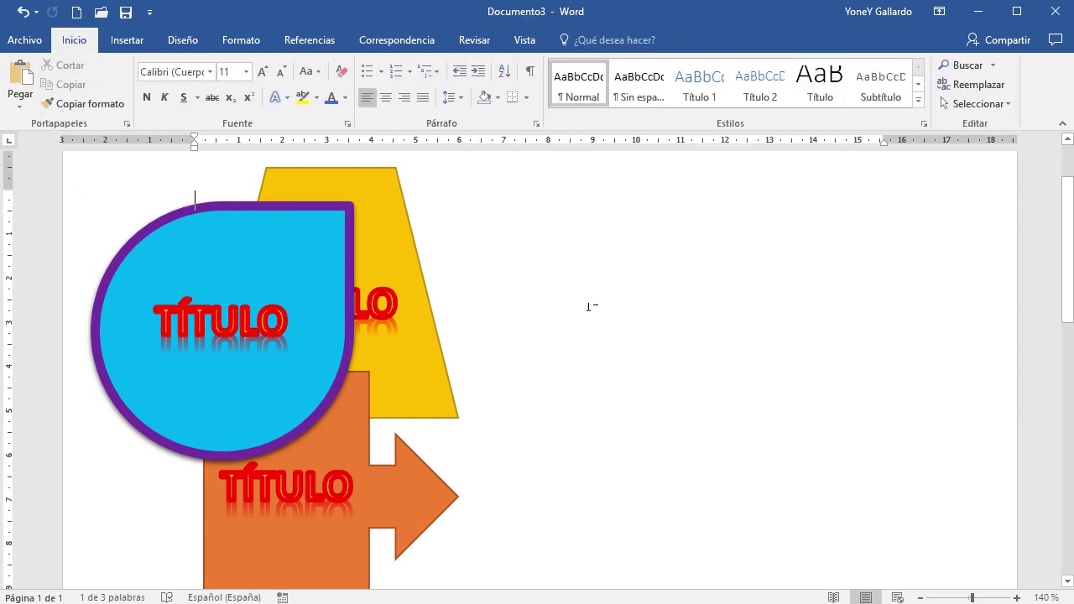